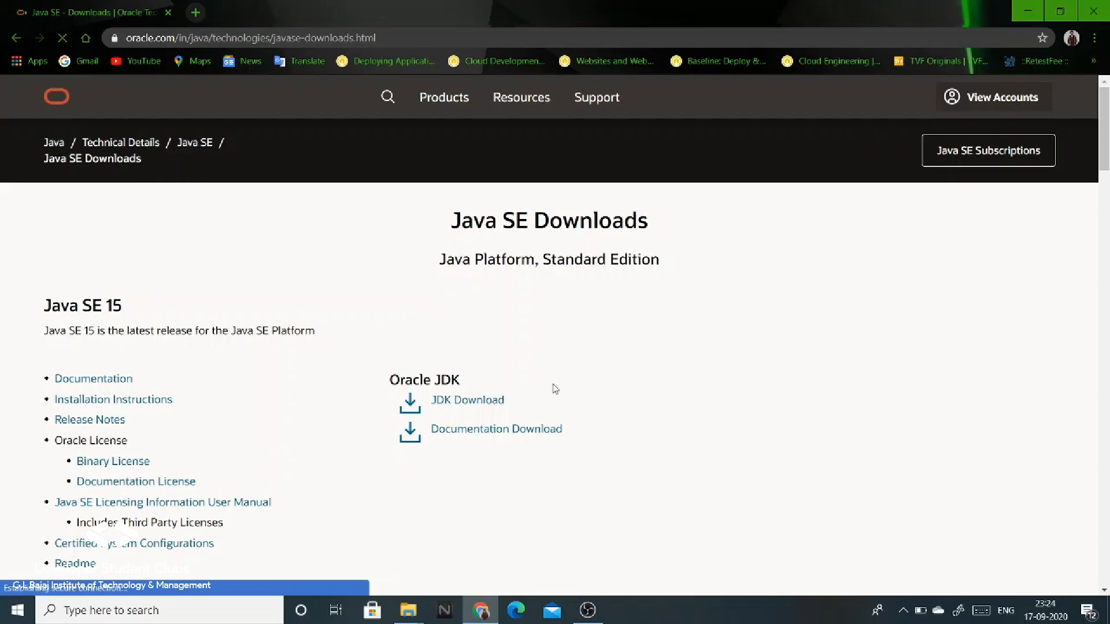
# - Open the JDK download page for Java SE 15 and go to its list of installer packages
pyautogui.click(475, 407)
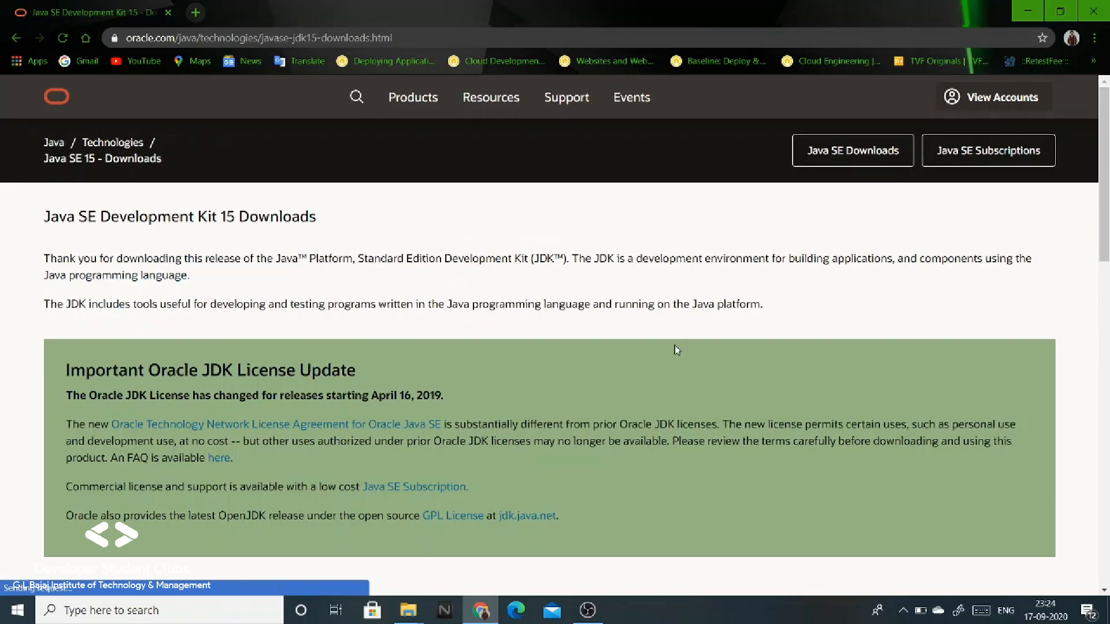
pyautogui.scroll(-4, 674, 345)
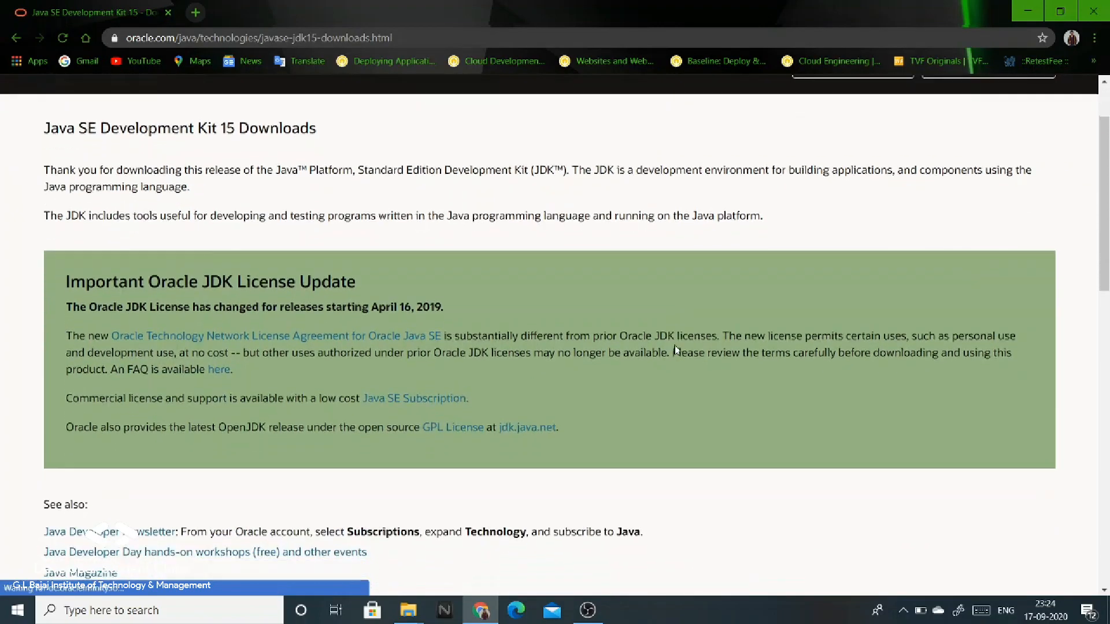
pyautogui.scroll(-2, 675, 350)
pyautogui.scroll(-5, 810, 354)
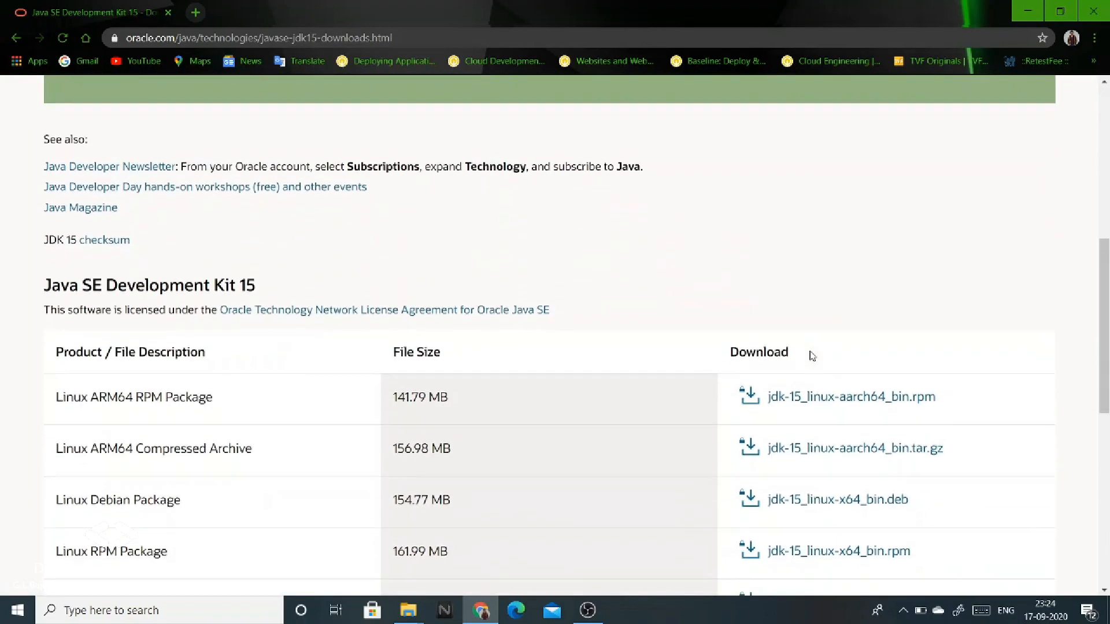
pyautogui.scroll(-3, 811, 354)
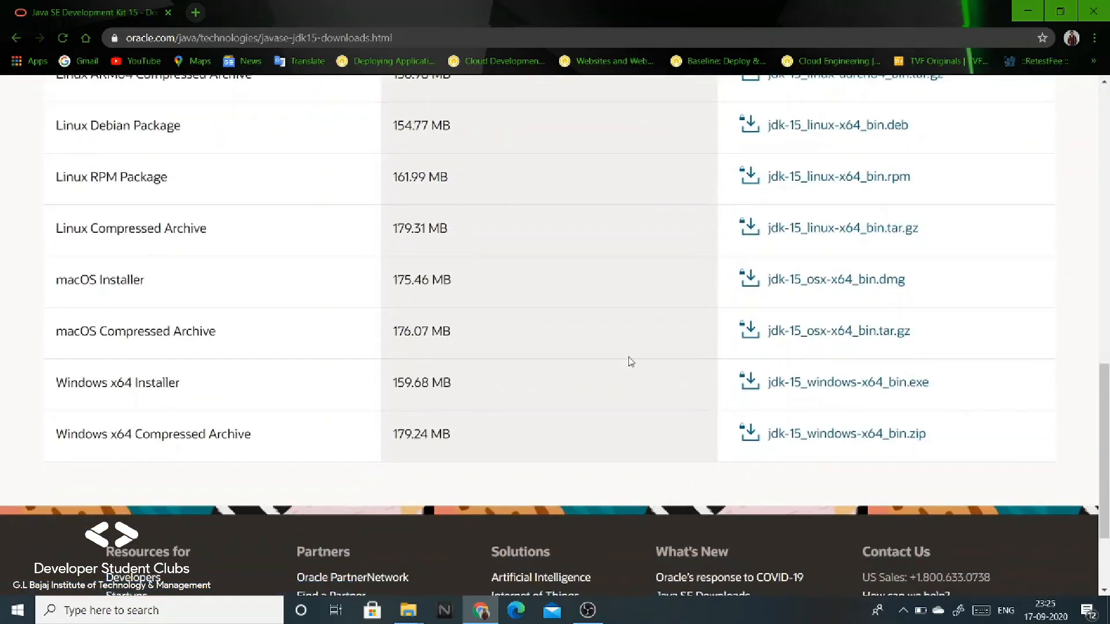
# - Download the Windows x64 Installer jdk-15_windows-x64_bin.exe, accepting the Oracle Technology Network License Agreement
pyautogui.click(846, 385)
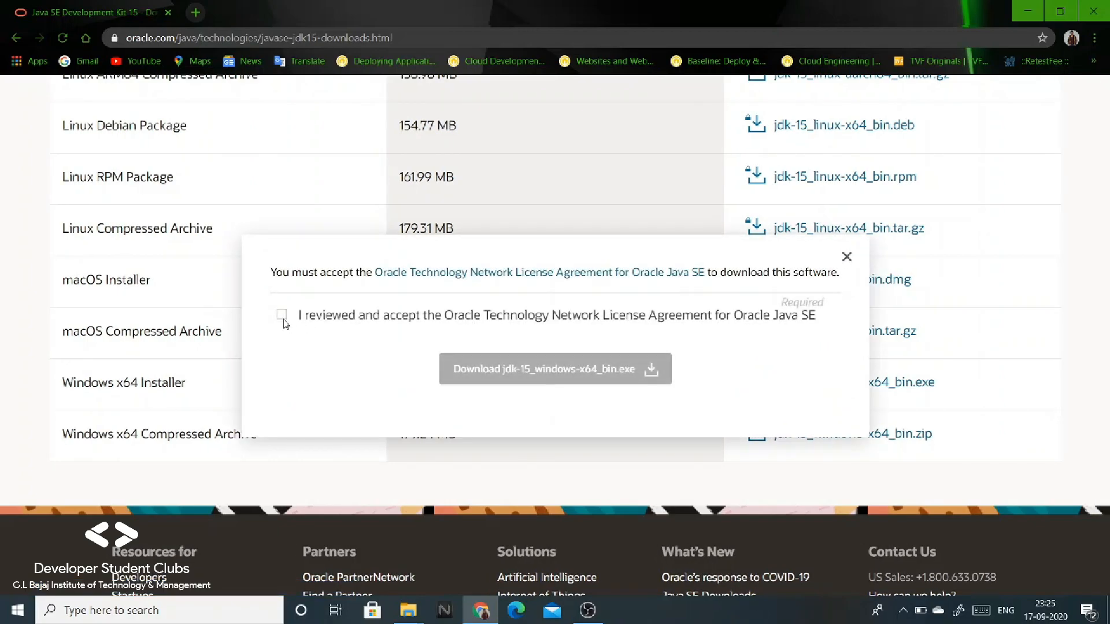
pyautogui.click(282, 316)
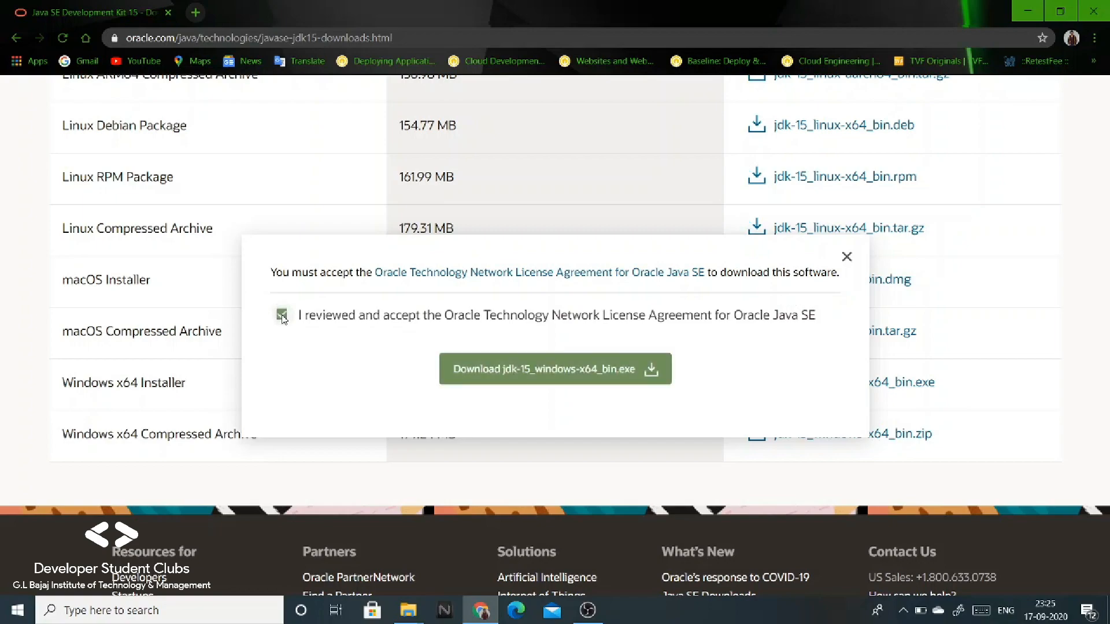
pyautogui.click(541, 382)
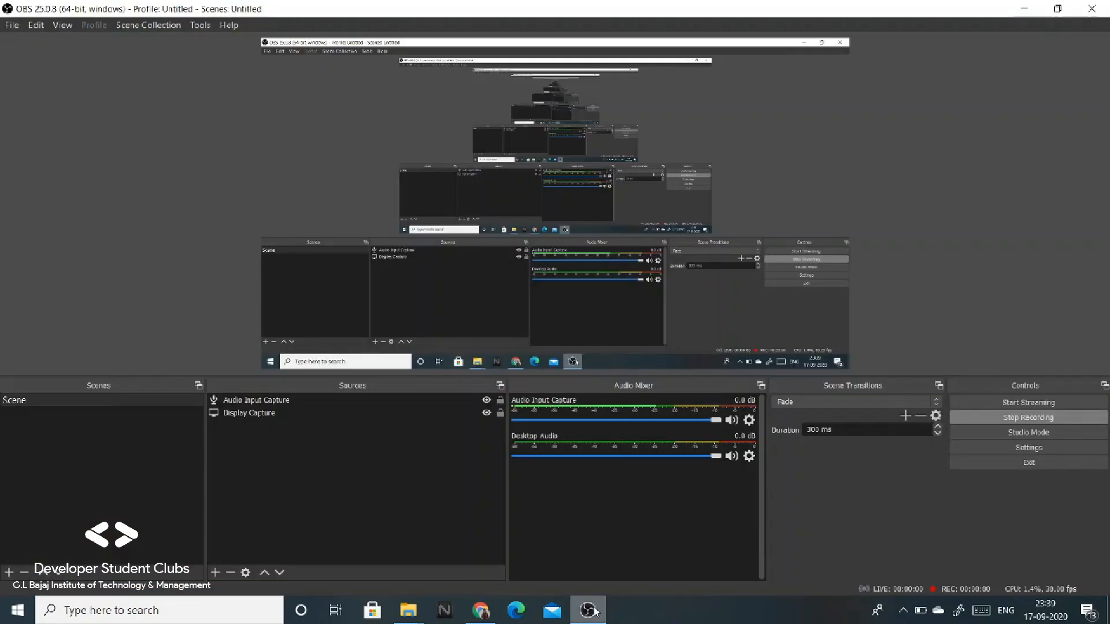
# - Clear the other windows out of the way and proceed past the welcome page of the JDK 15 setup wizard
pyautogui.click(588, 610)
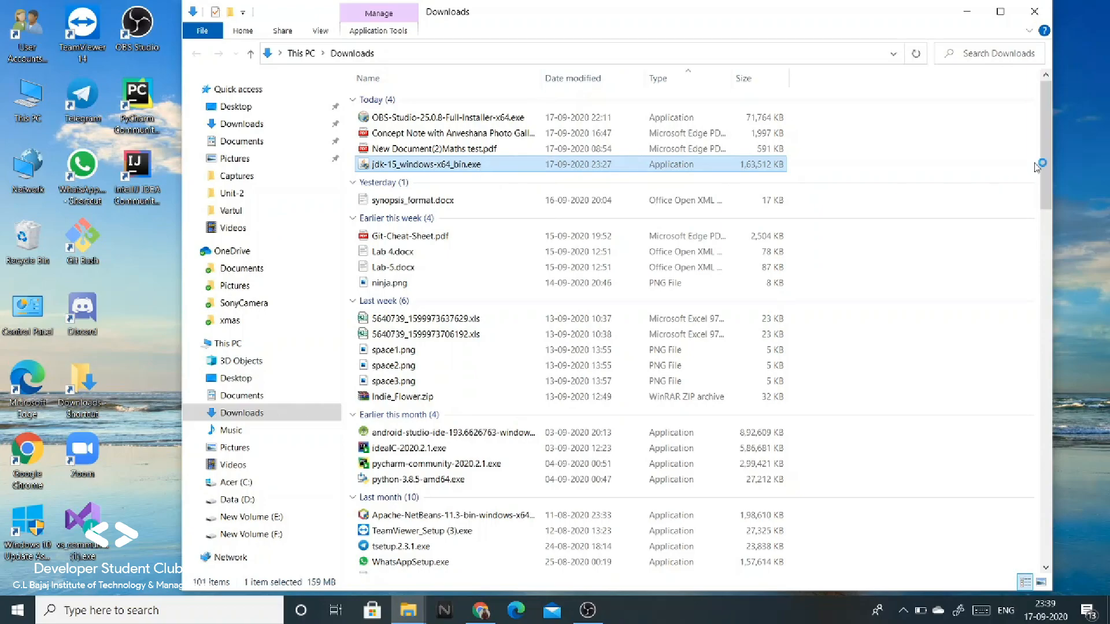
pyautogui.click(966, 11)
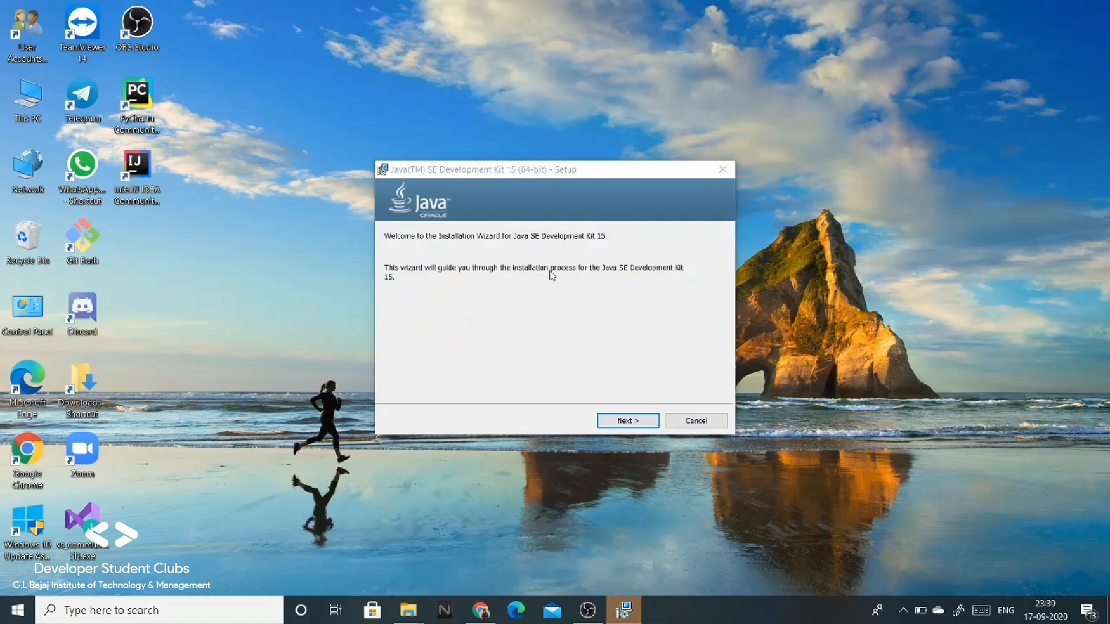
pyautogui.click(648, 427)
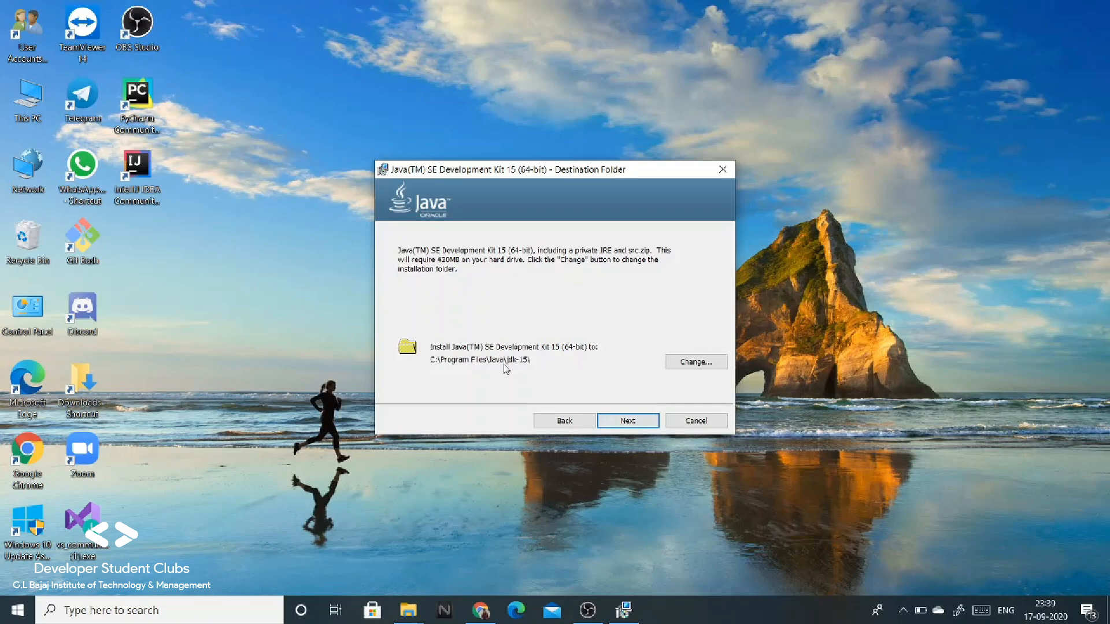
# - Install the JDK into the existing JavaJdk15 folder on New Volume (E:) and close the finished wizard
pyautogui.click(682, 366)
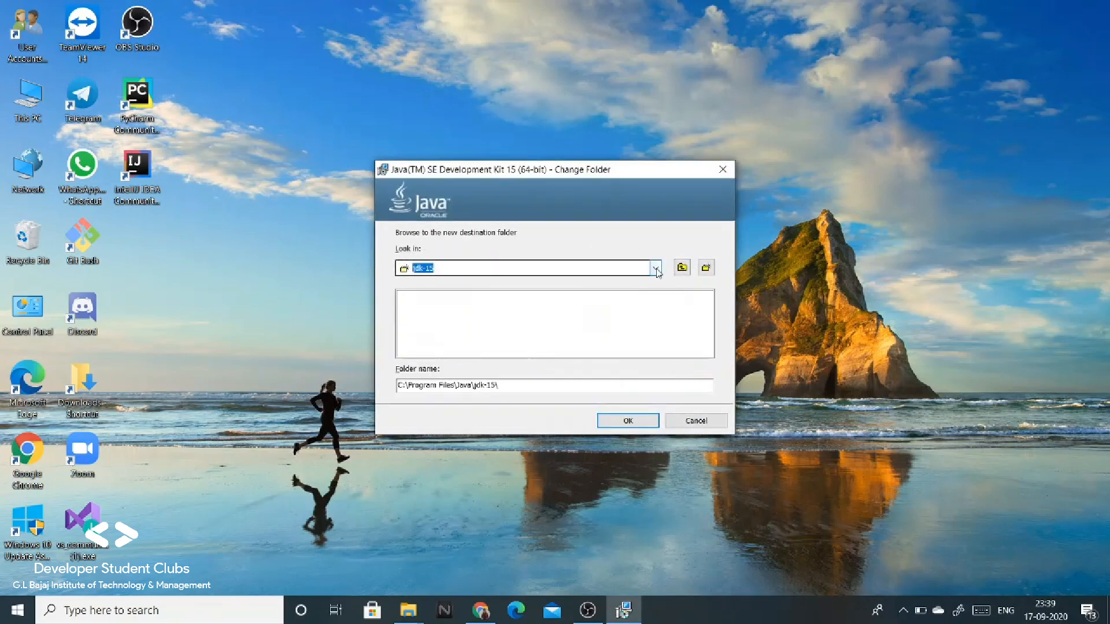
pyautogui.click(656, 268)
pyautogui.click(458, 334)
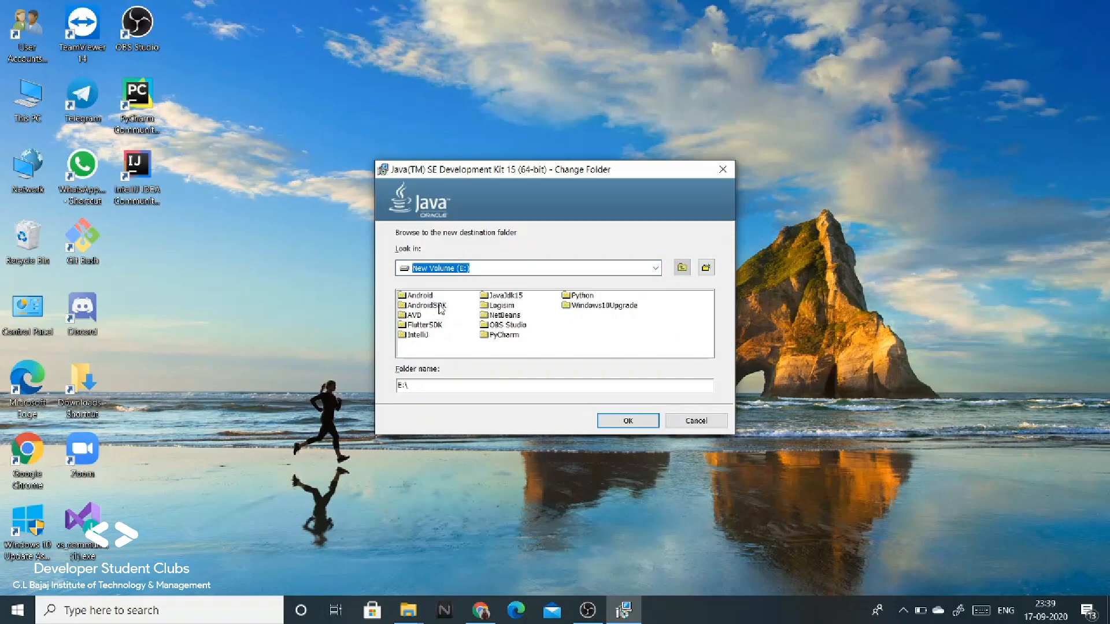
pyautogui.click(504, 297)
pyautogui.click(656, 425)
pyautogui.click(630, 421)
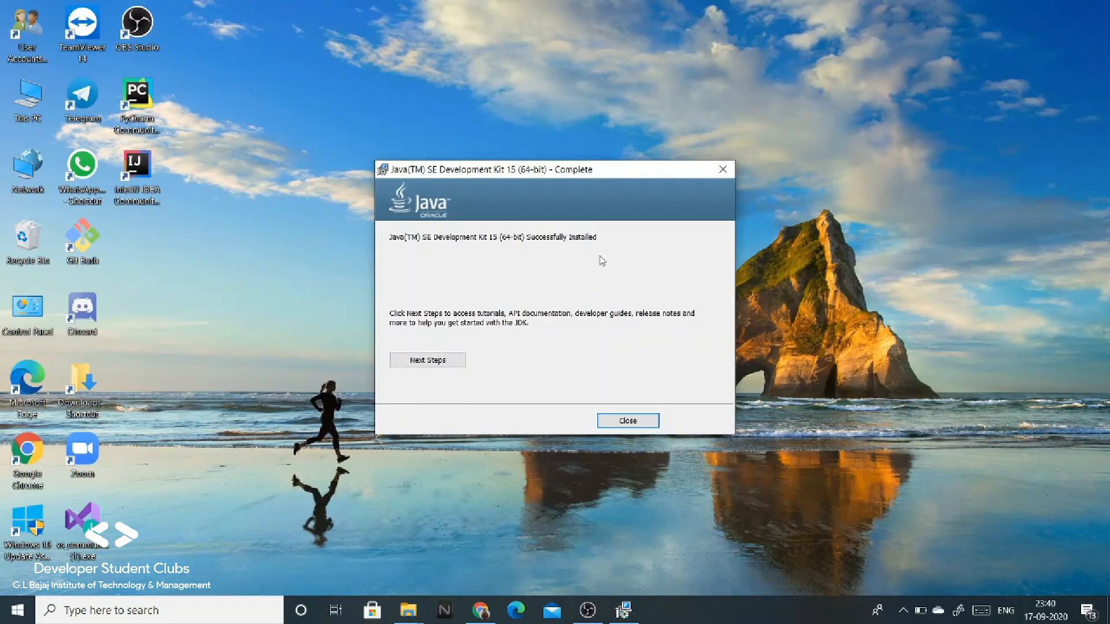
pyautogui.click(639, 421)
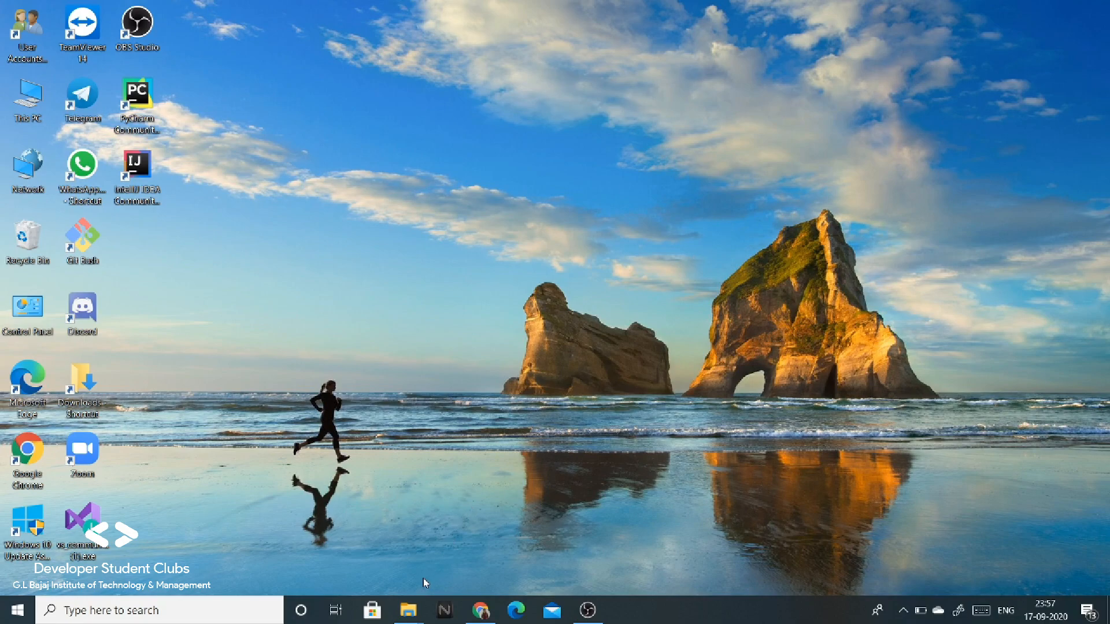
# - Switch to the File Explorer window showing New Volume (E:) and open the JavaJdk15 folder
pyautogui.moveTo(408, 609)
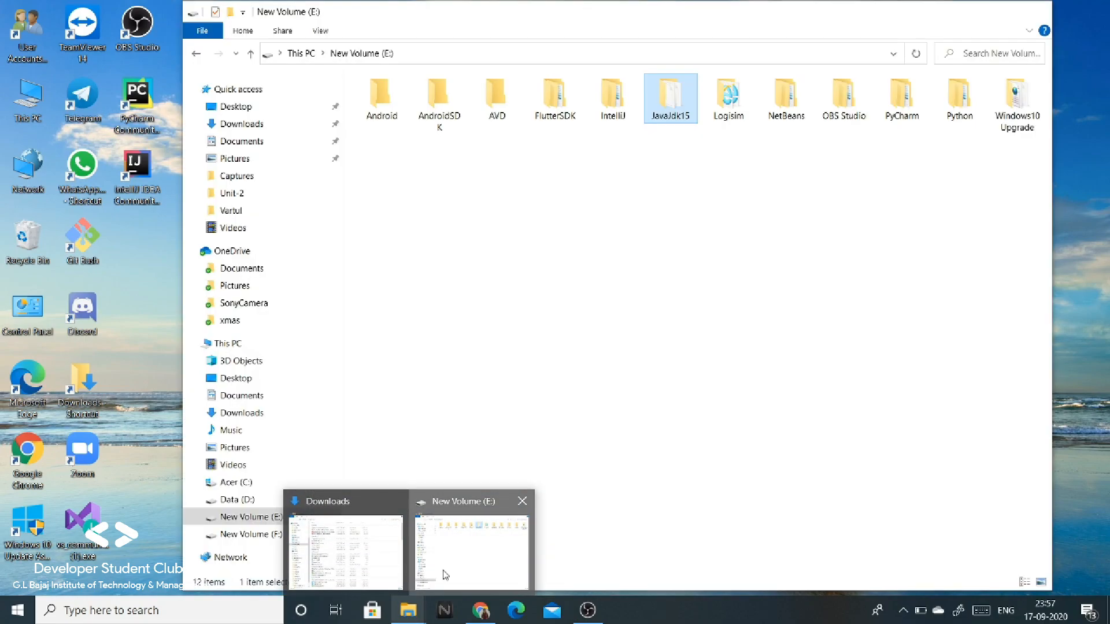
pyautogui.click(445, 575)
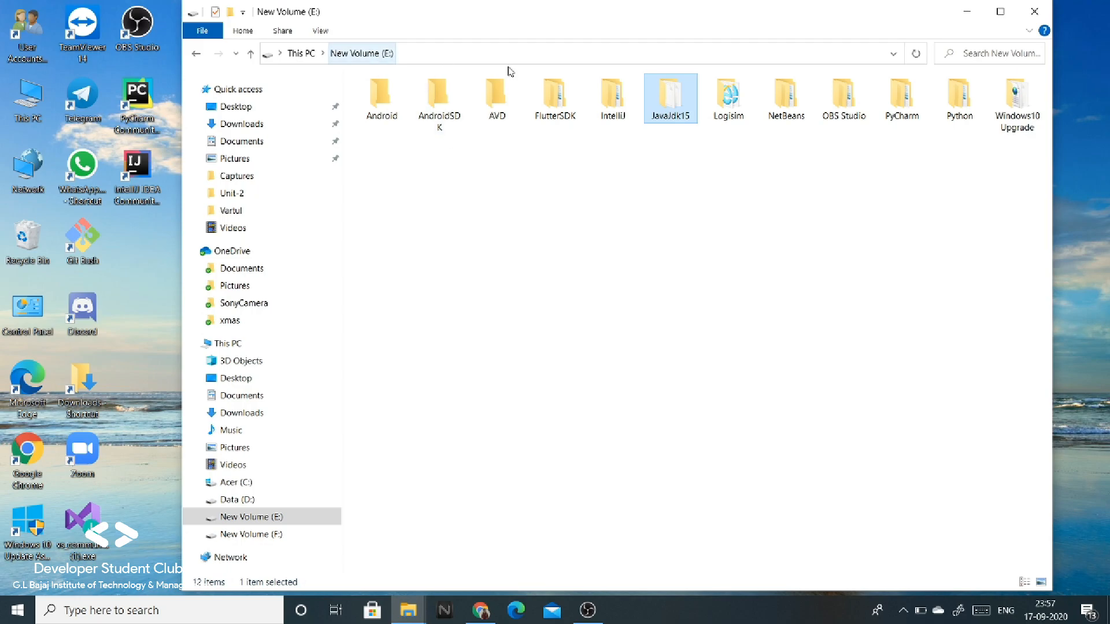
pyautogui.doubleClick(671, 104)
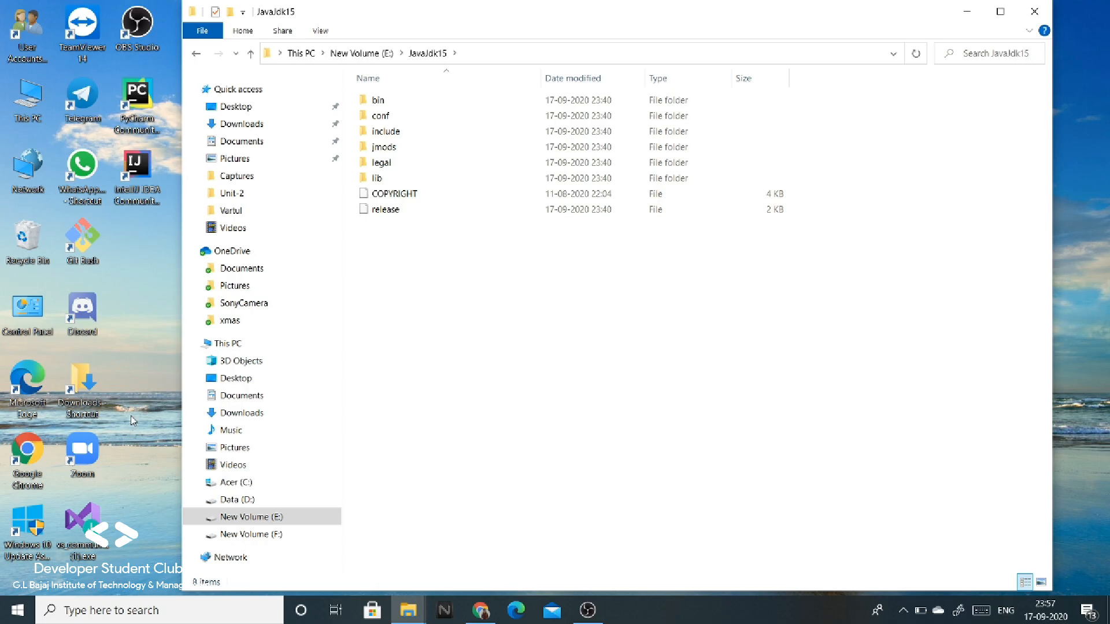
# - Search Windows for "env" and open the Environment Variables dialog from the system properties
pyautogui.click(152, 612)
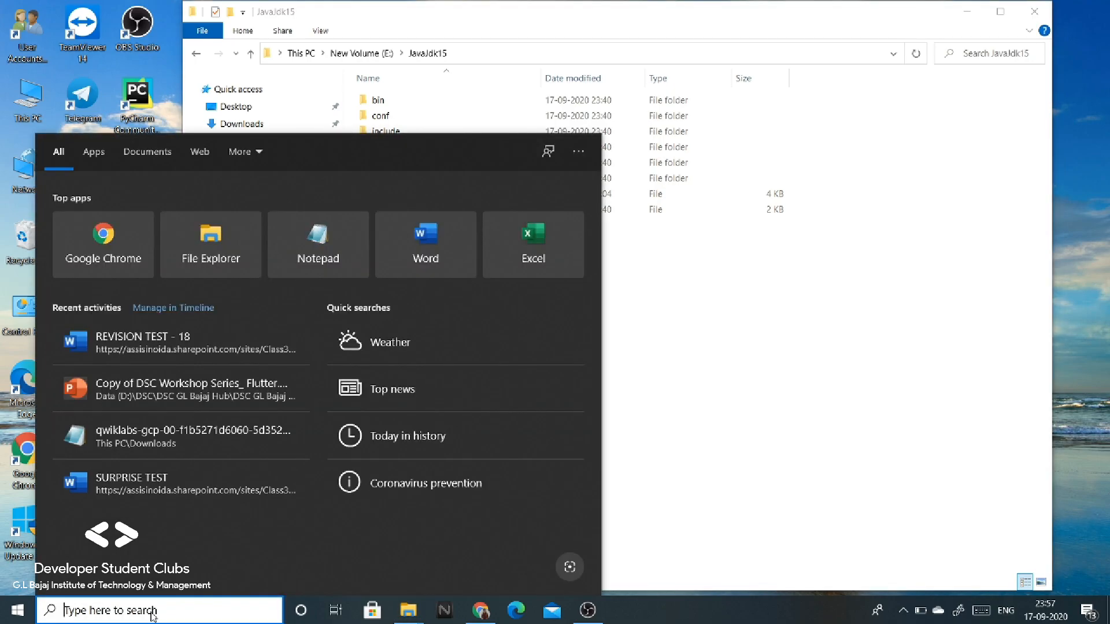
pyautogui.write('env')
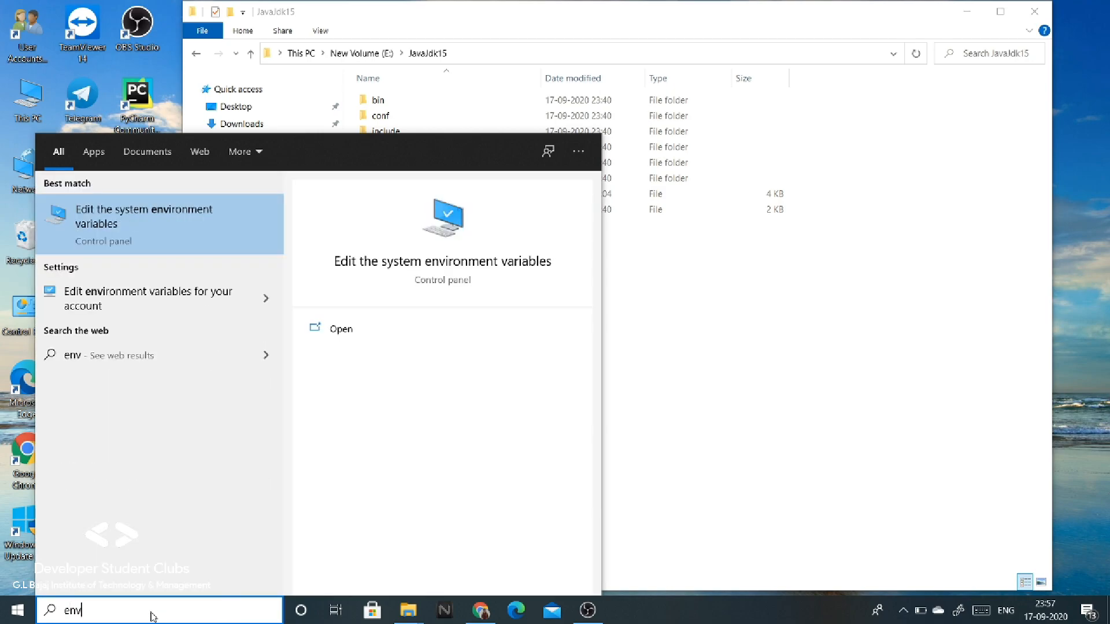
pyautogui.click(145, 241)
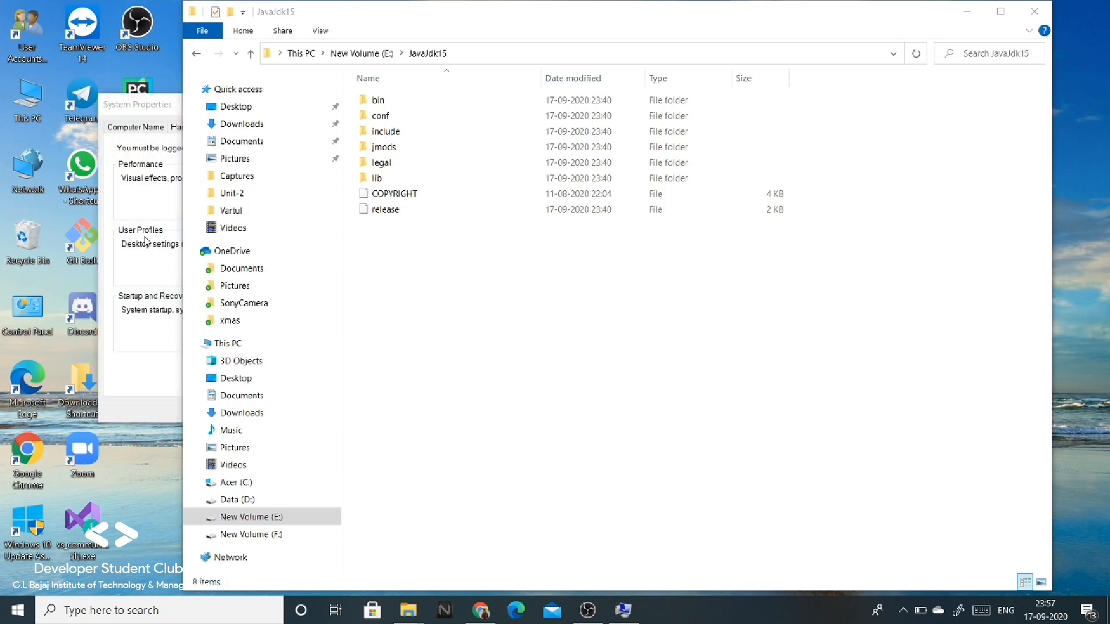
pyautogui.click(160, 273)
pyautogui.click(341, 370)
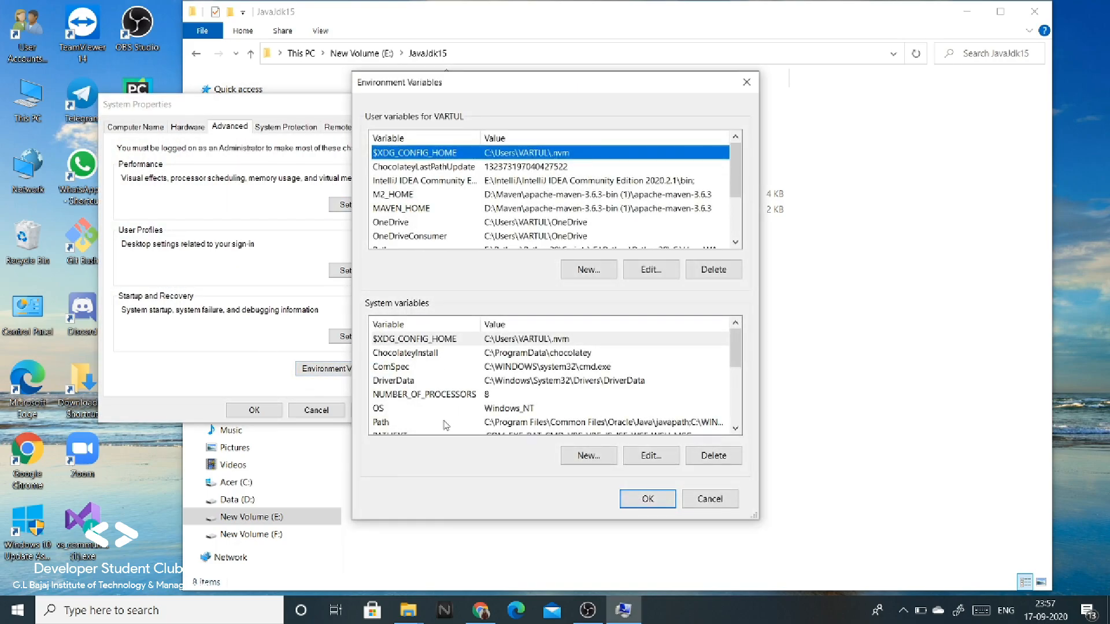
# - Copy the location of the JDK's bin folder and add E:\JavaJdk15\bin as a new entry in the Path system variable
pyautogui.doubleClick(448, 426)
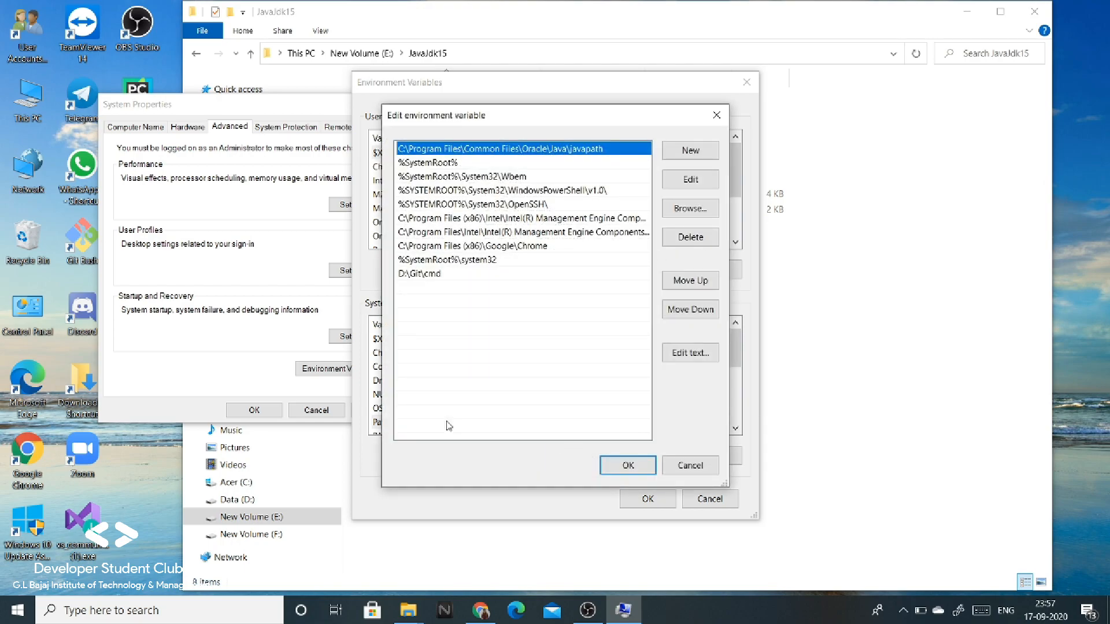
pyautogui.click(689, 151)
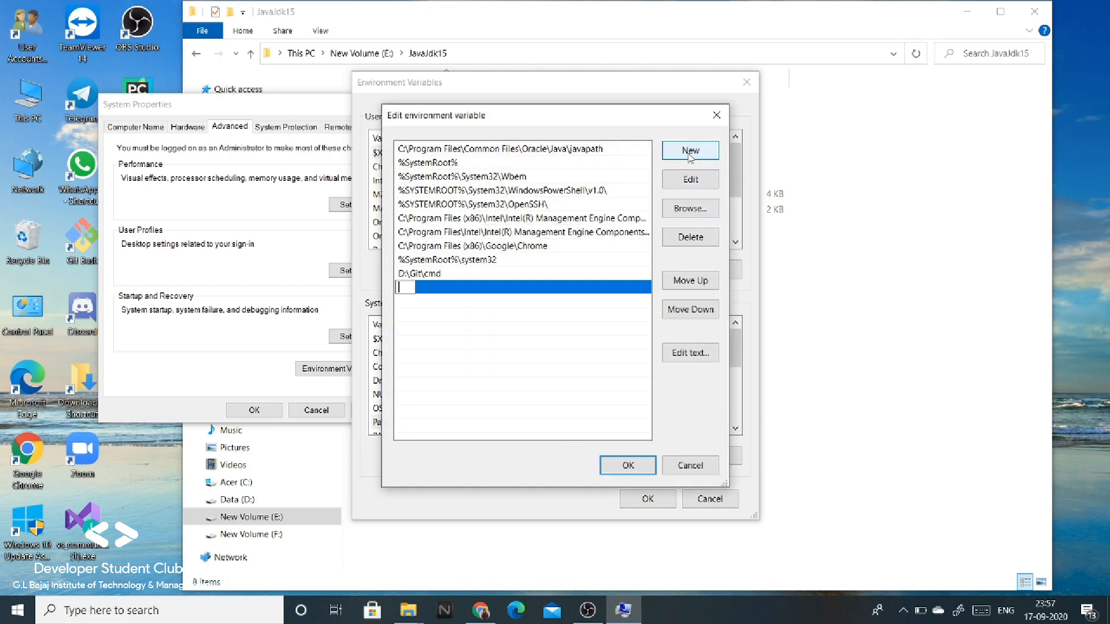
pyautogui.click(903, 245)
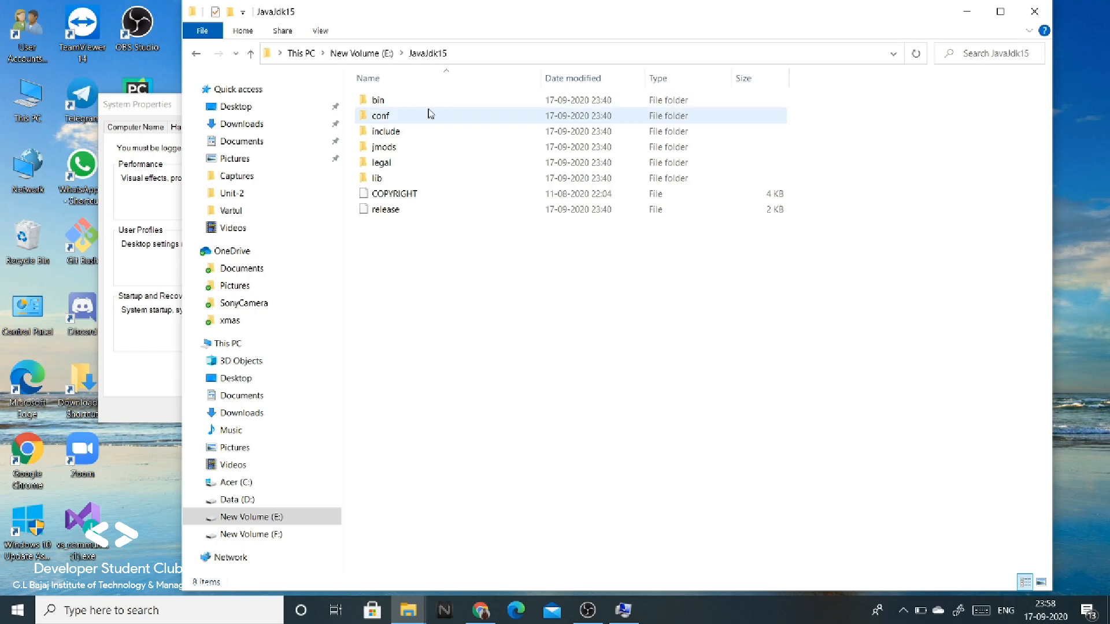
pyautogui.doubleClick(426, 102)
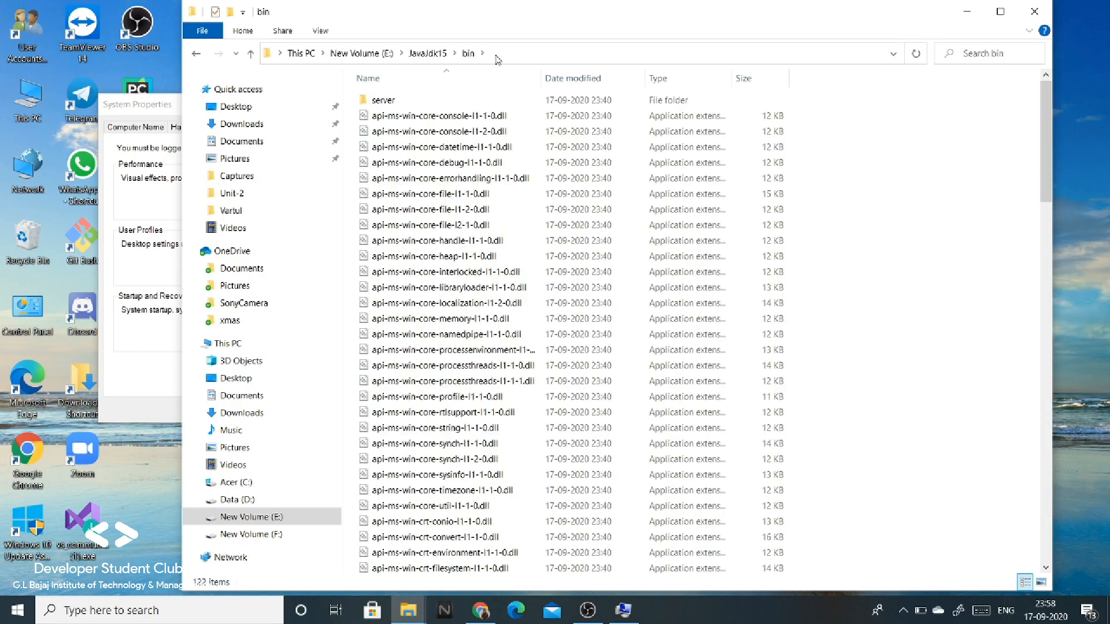
pyautogui.click(496, 55)
pyautogui.hotkey('ctrl', 'c')
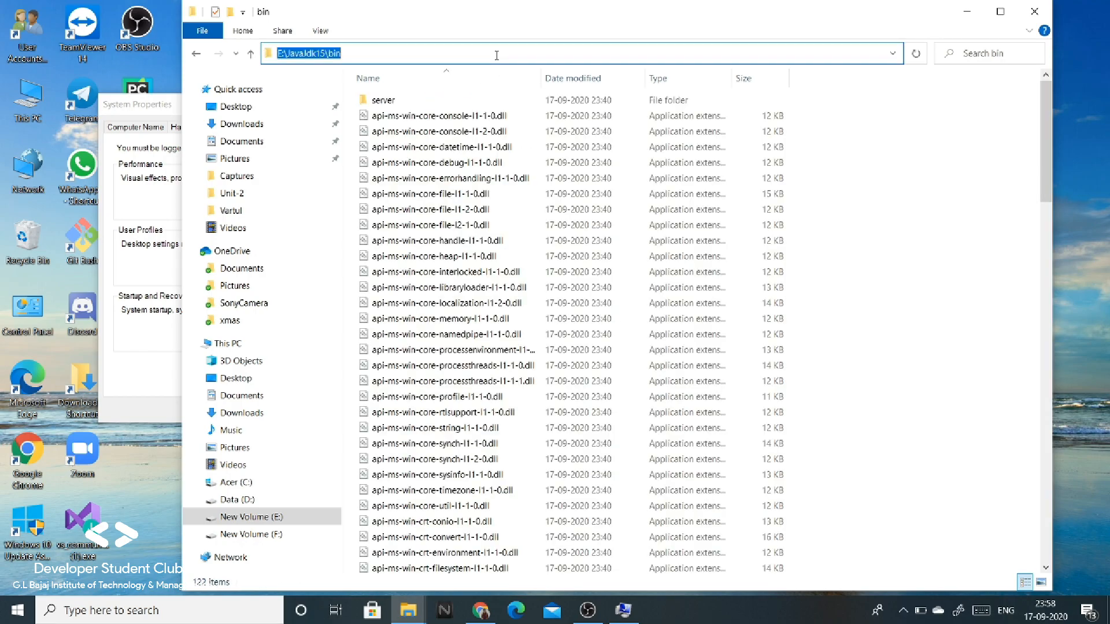
pyautogui.click(151, 373)
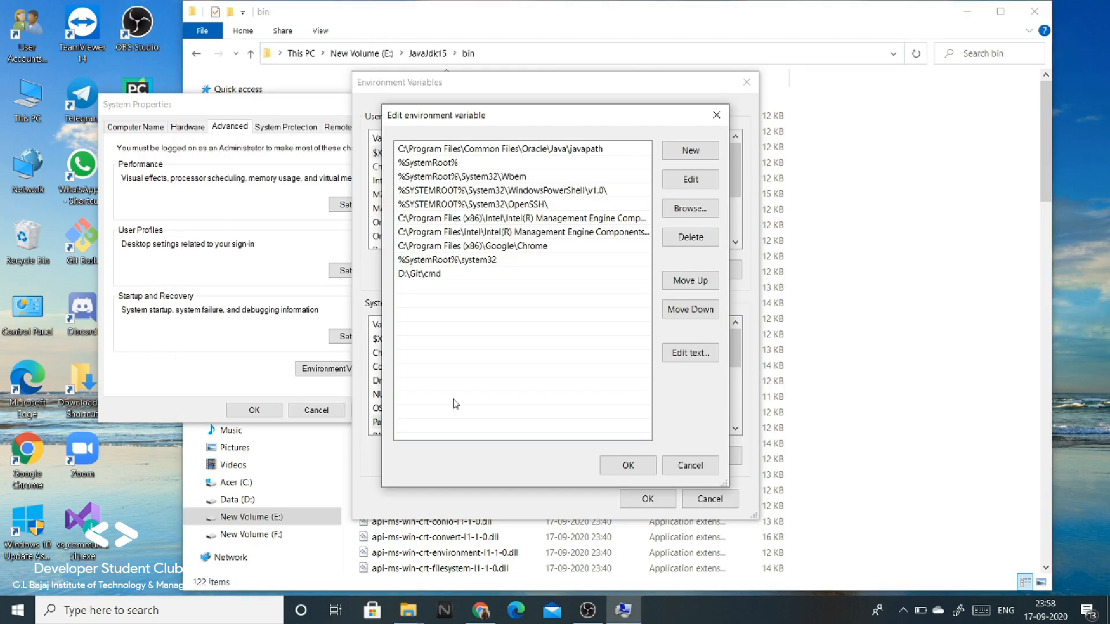
pyautogui.click(690, 150)
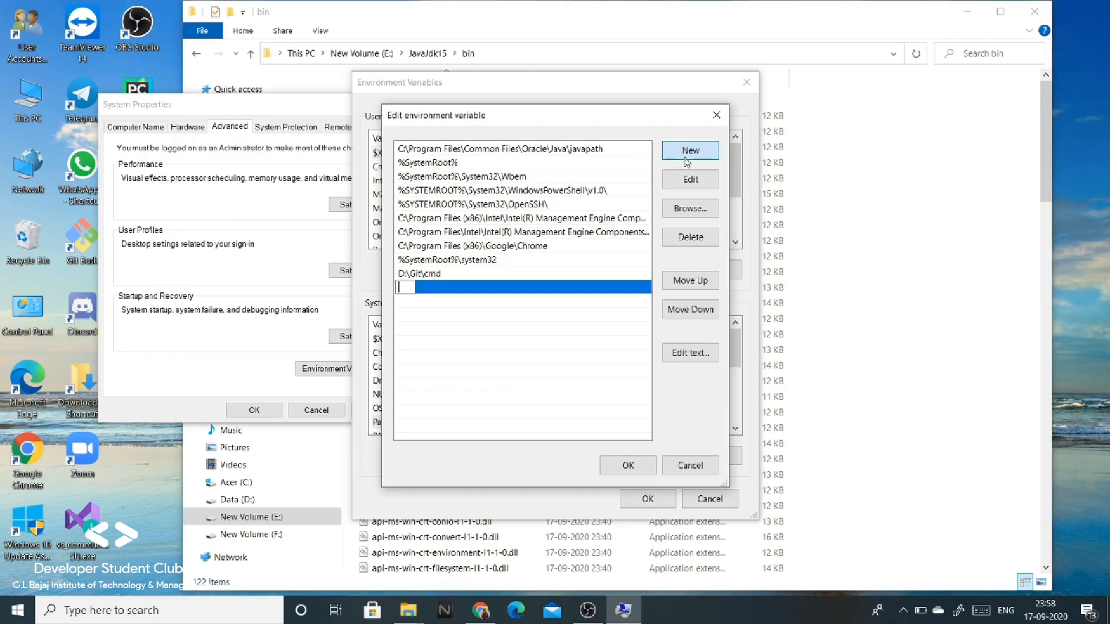
pyautogui.hotkey('ctrl', 'v')
pyautogui.click(630, 468)
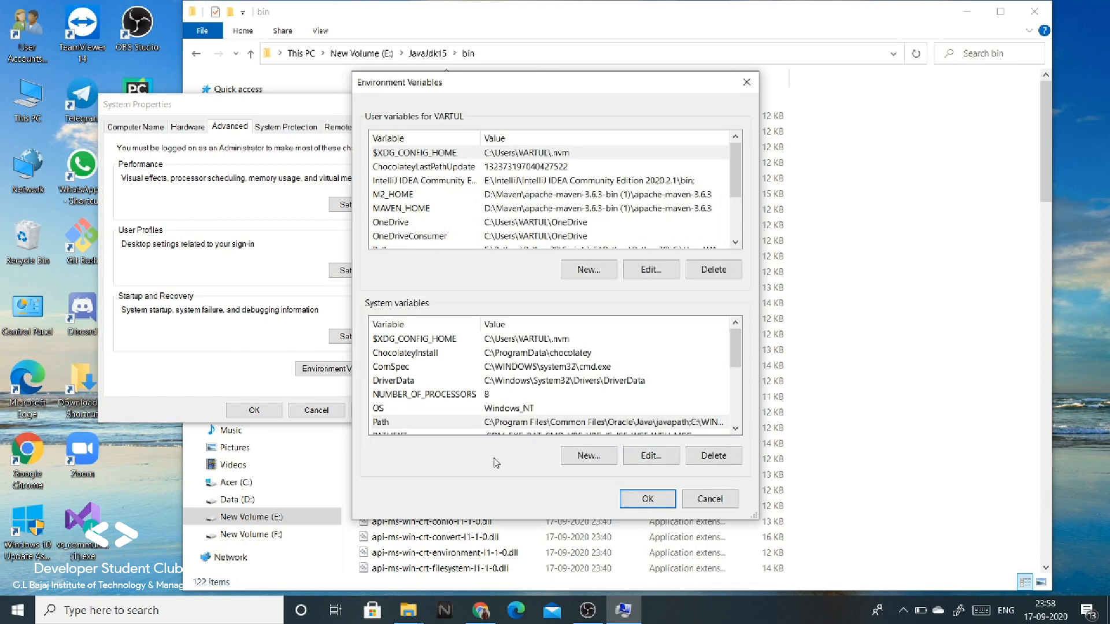
# - Create a system variable named JAVA_HOME with the copied JDK folder path E:\JavaJdk15 as its value
pyautogui.click(590, 456)
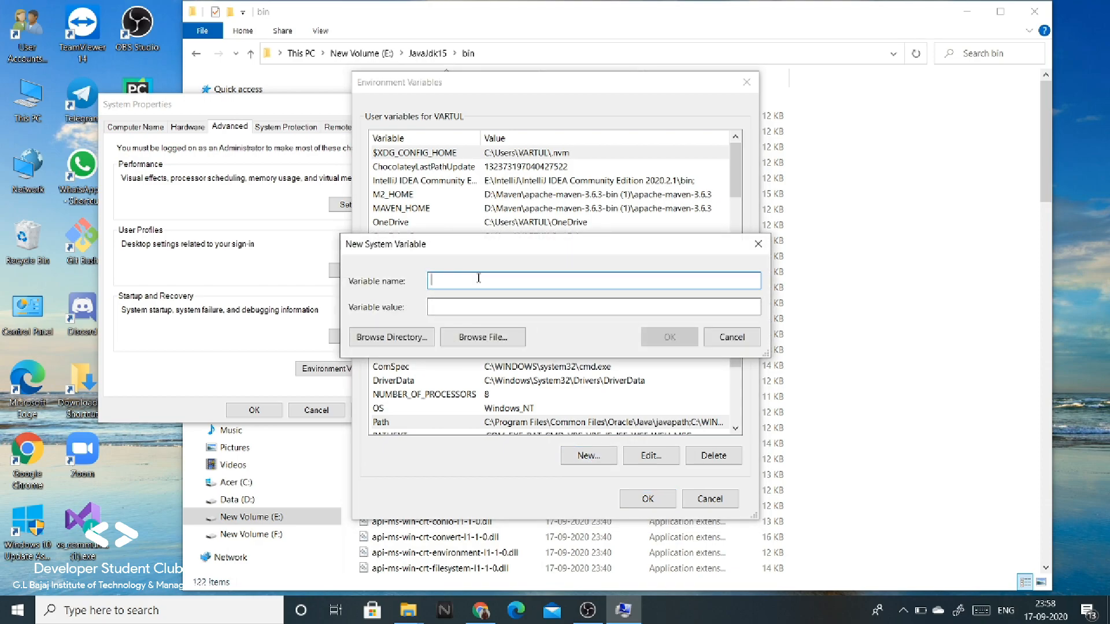
pyautogui.write('JAVA_HOME')
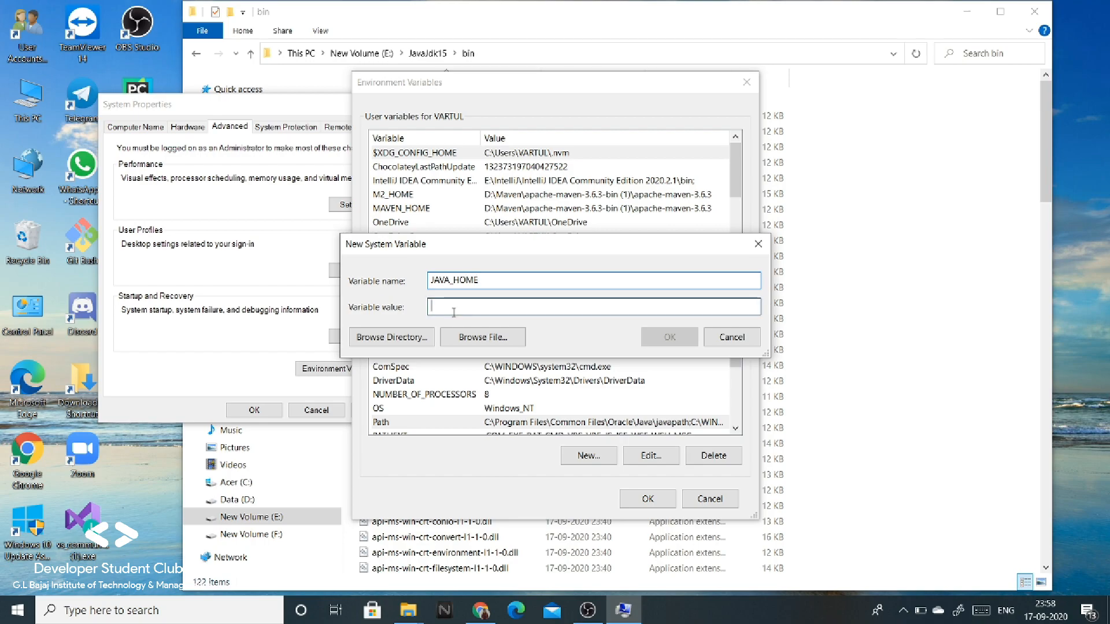
pyautogui.click(342, 47)
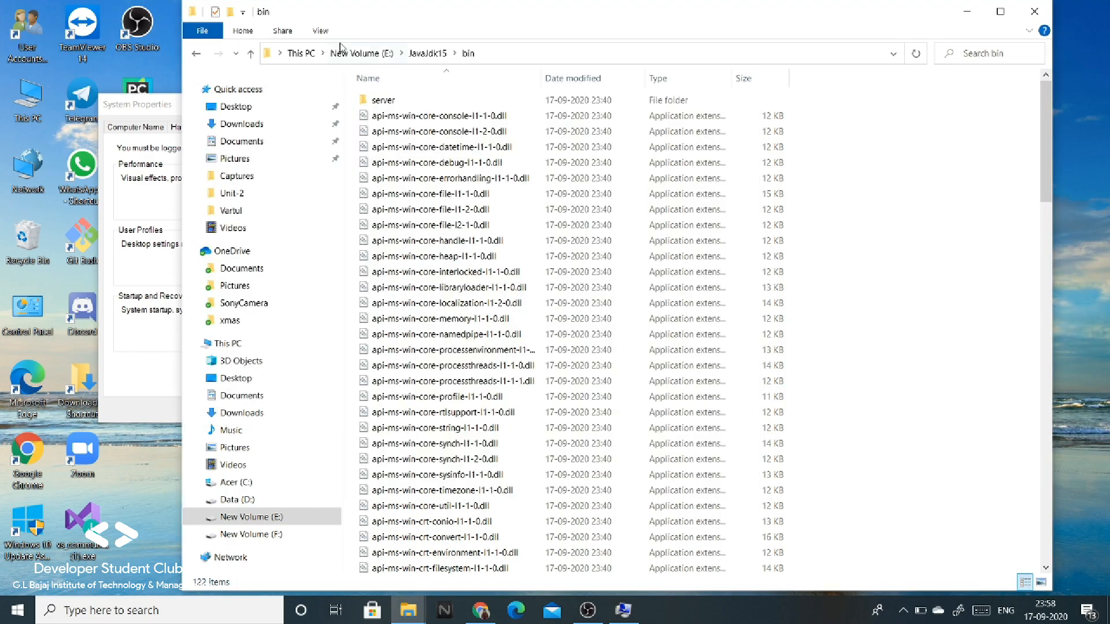
pyautogui.click(427, 53)
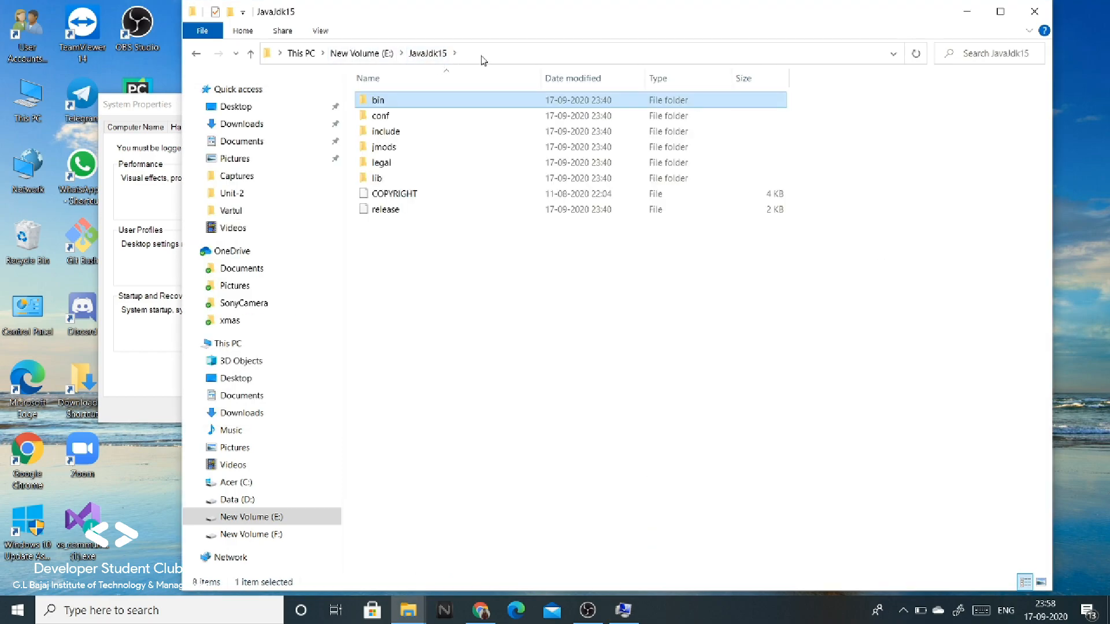
pyautogui.click(482, 55)
pyautogui.hotkey('ctrl', 'c')
pyautogui.click(966, 12)
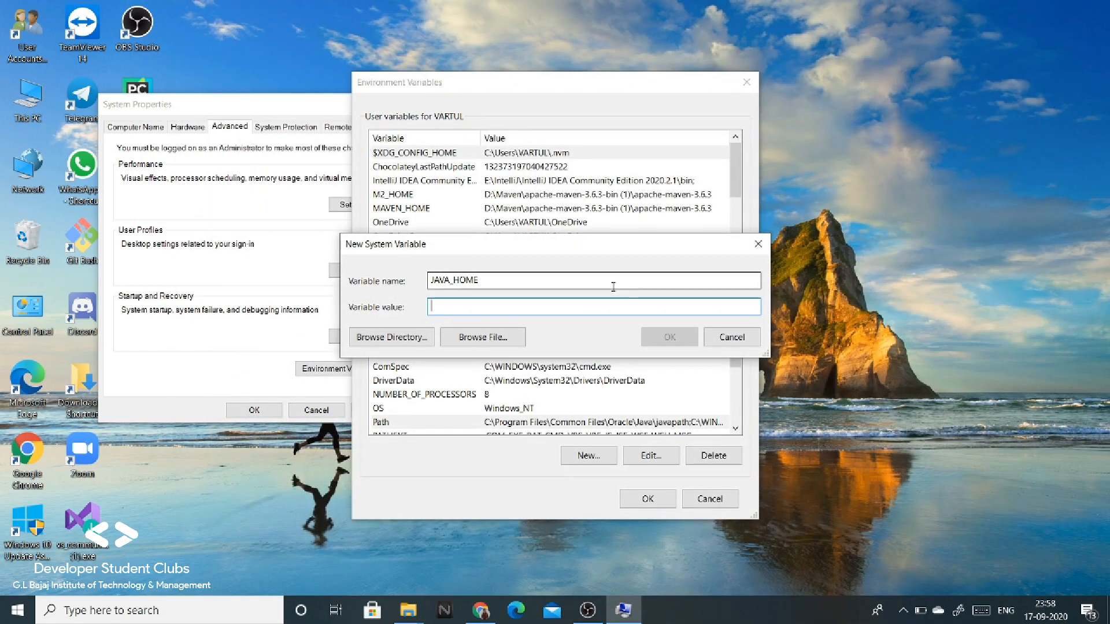
pyautogui.hotkey('ctrl', 'v')
pyautogui.click(659, 341)
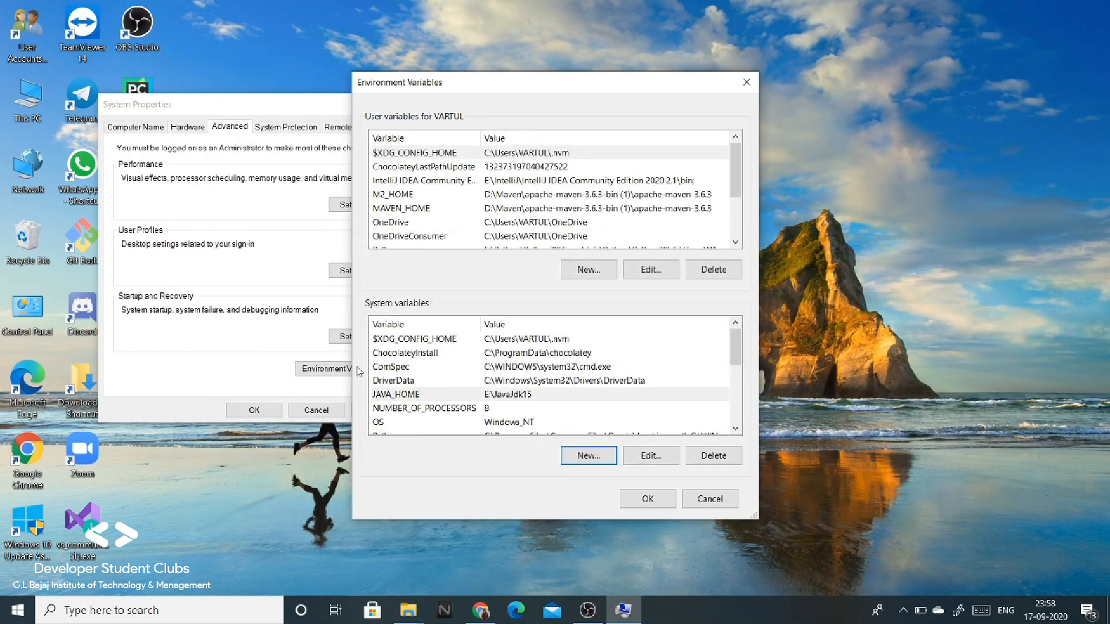
# - Start a second new system variable and name it JDK_HOME
pyautogui.click(595, 458)
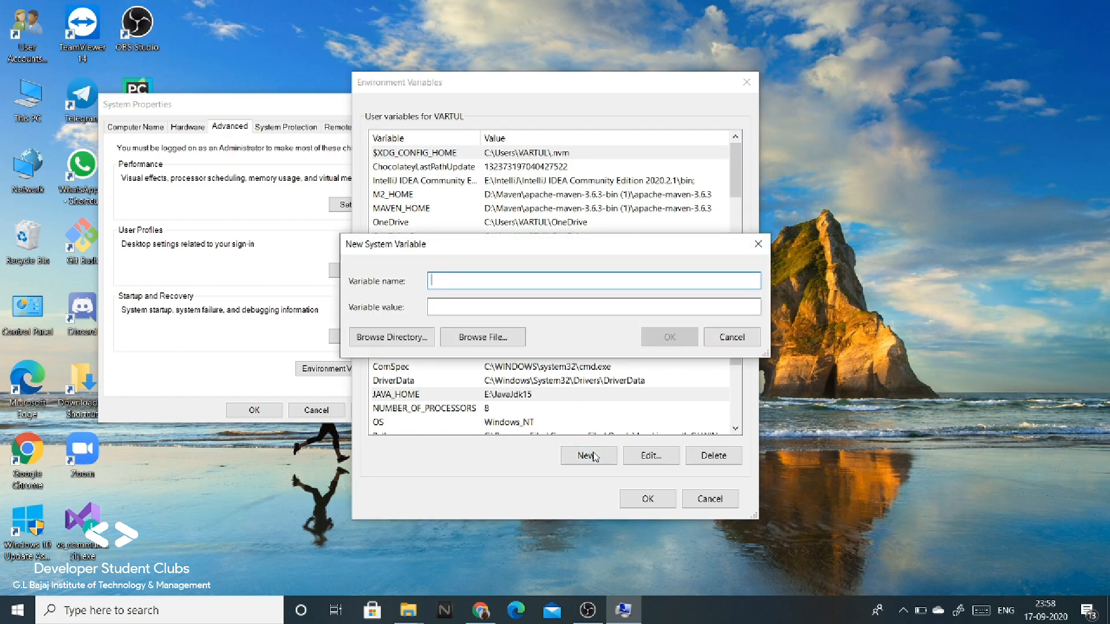
pyautogui.write('JDK_HOME')
pyautogui.press('Tab')
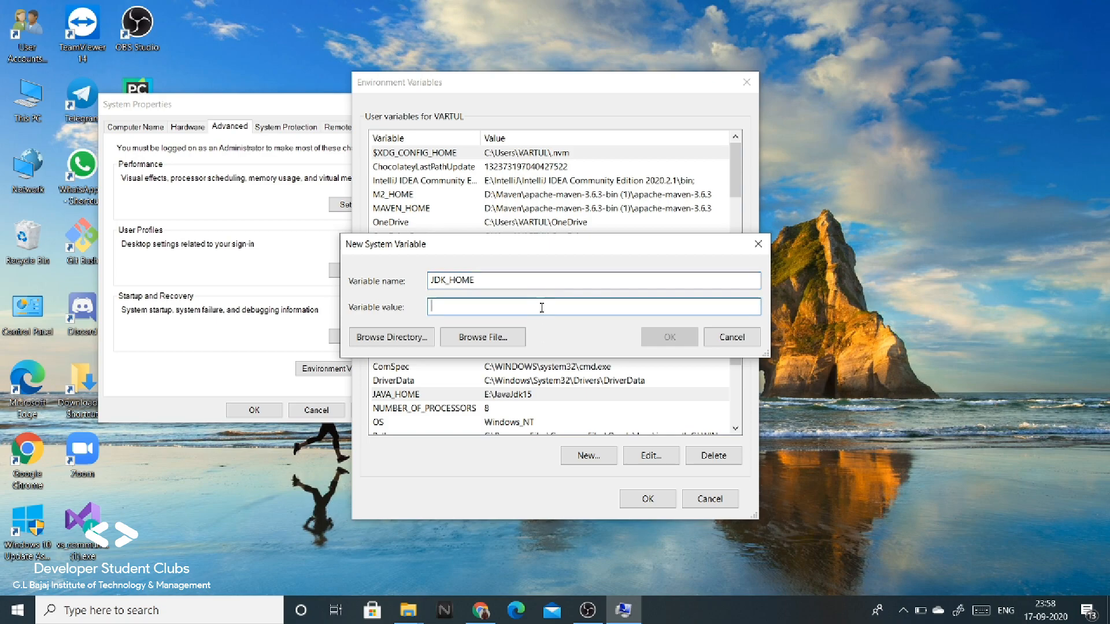
# - Switch to the JavaJdk15 window in File Explorer, open the bin folder and copy its full path
pyautogui.moveTo(420, 614)
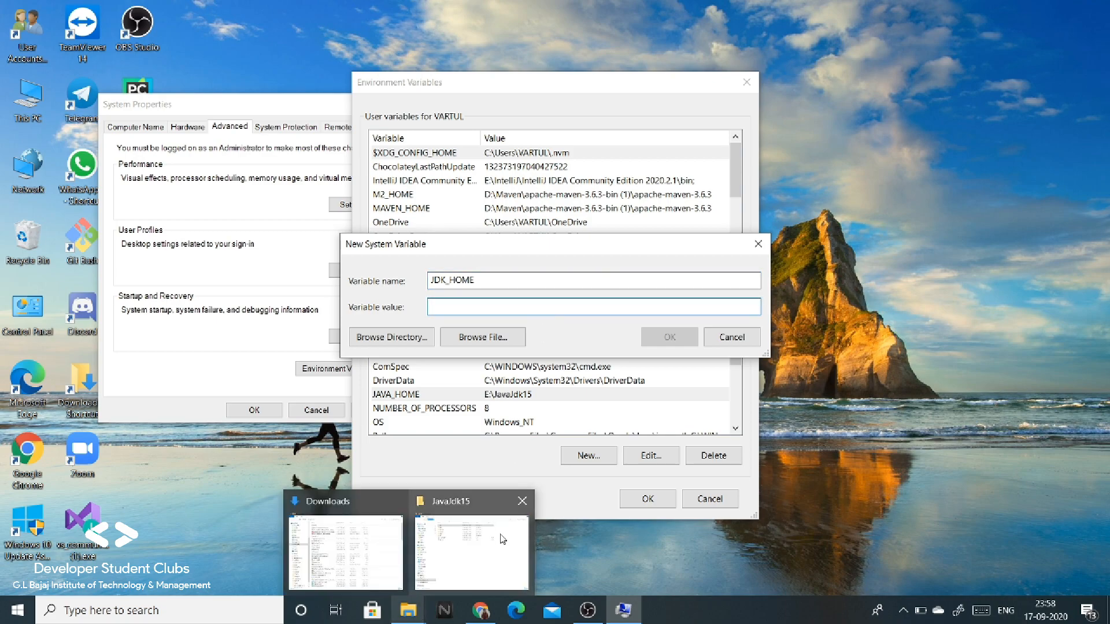
pyautogui.click(501, 539)
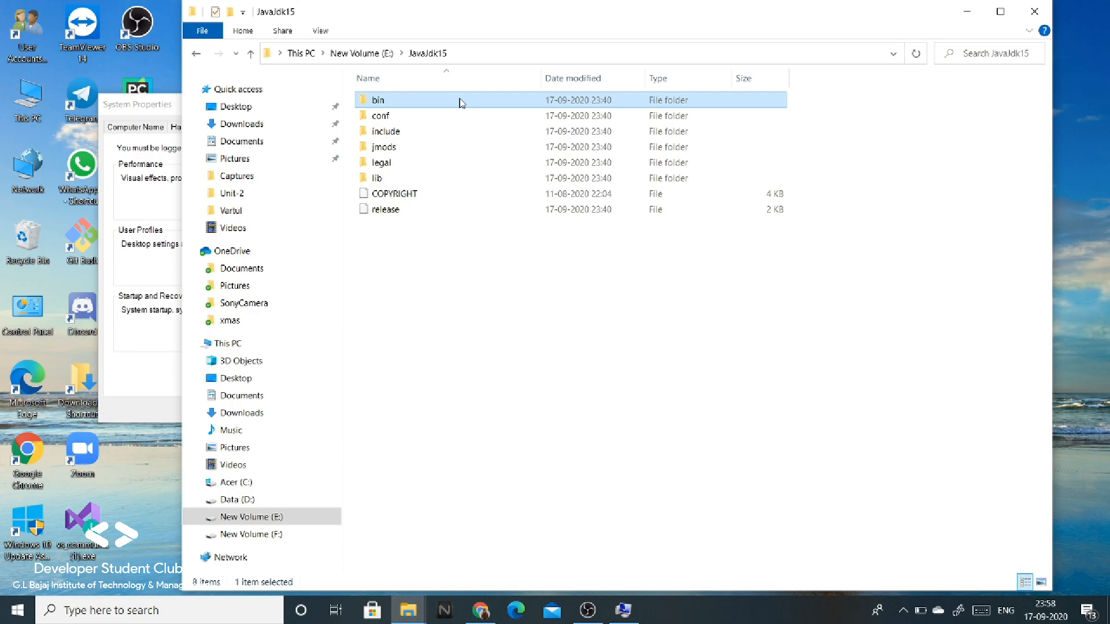
pyautogui.doubleClick(462, 103)
pyautogui.click(482, 54)
pyautogui.click(508, 52)
pyautogui.click(508, 50)
pyautogui.hotkey('ctrl', 'c')
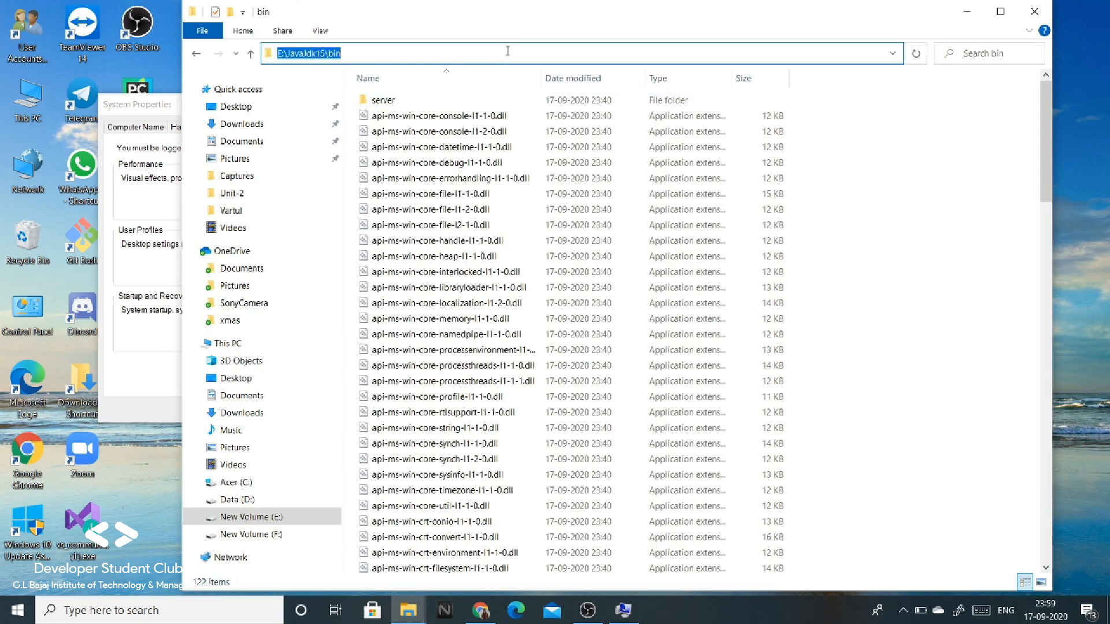
# - Set the JDK_HOME value to the copied path E:\JavaJdk15\bin and save the environment variables and system properties
pyautogui.click(966, 11)
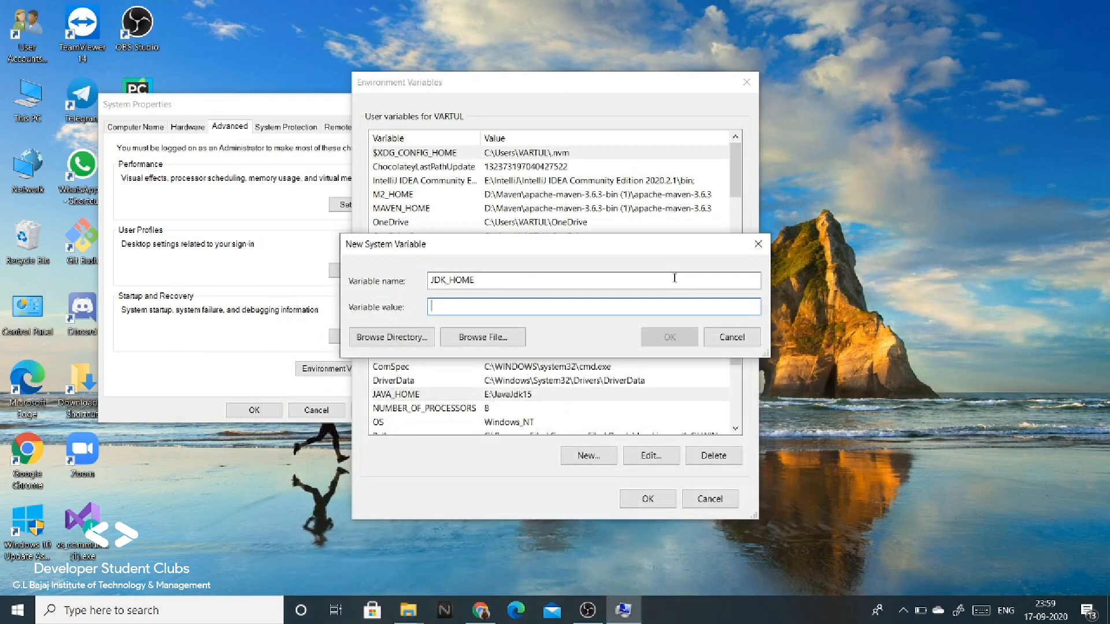
pyautogui.hotkey('ctrl', 'v')
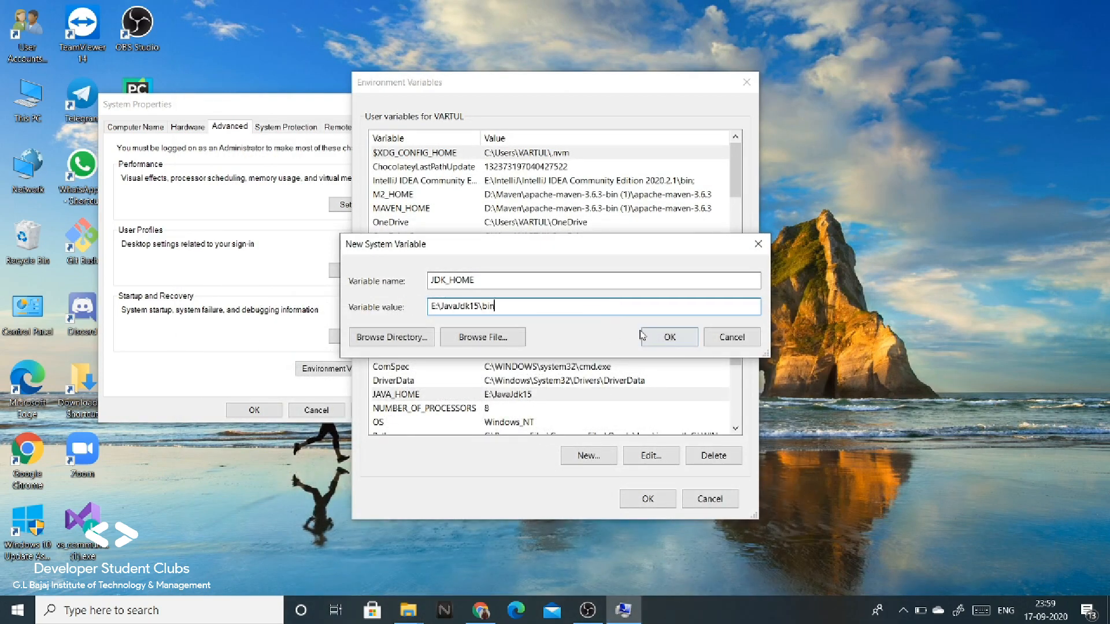
pyautogui.click(665, 337)
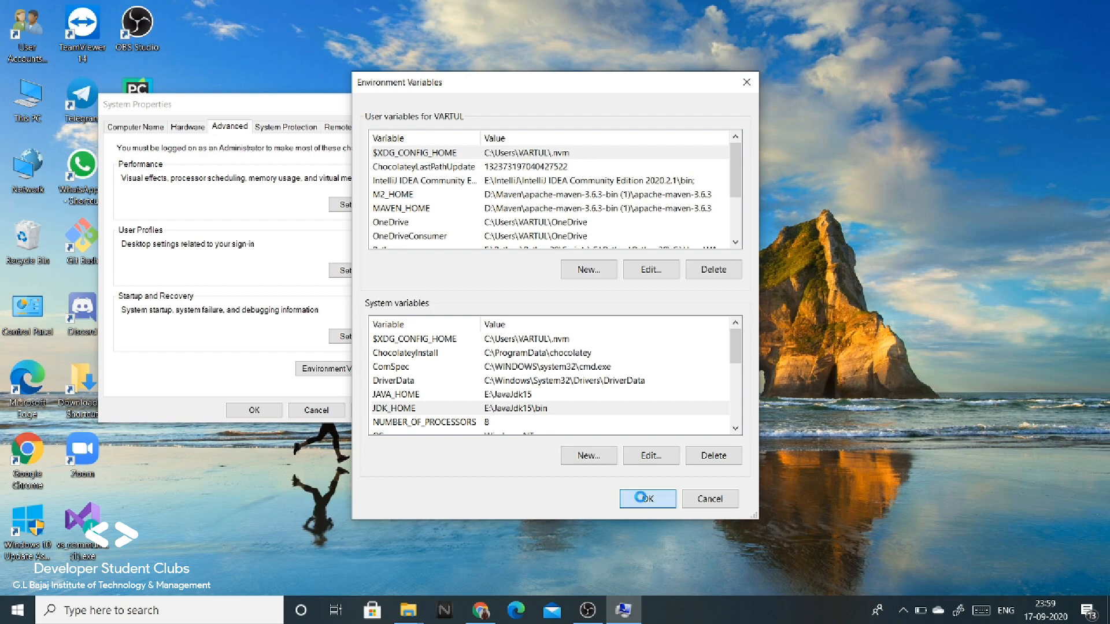
pyautogui.click(646, 498)
pyautogui.click(233, 411)
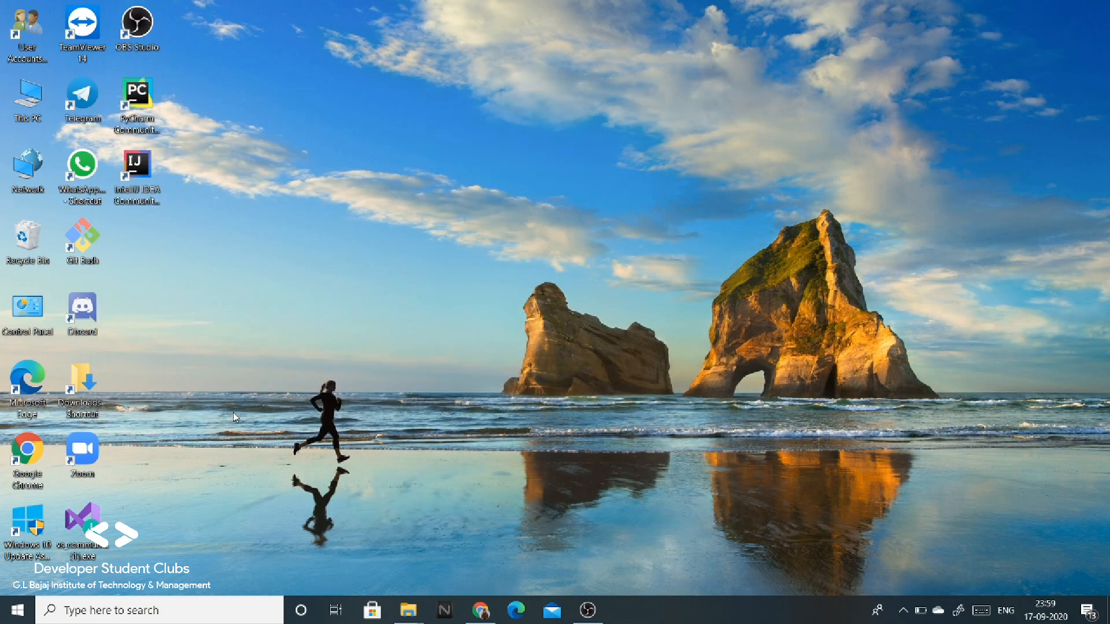
# - Search Windows for "cmd", open Command Prompt and run the Java version command
pyautogui.click(216, 608)
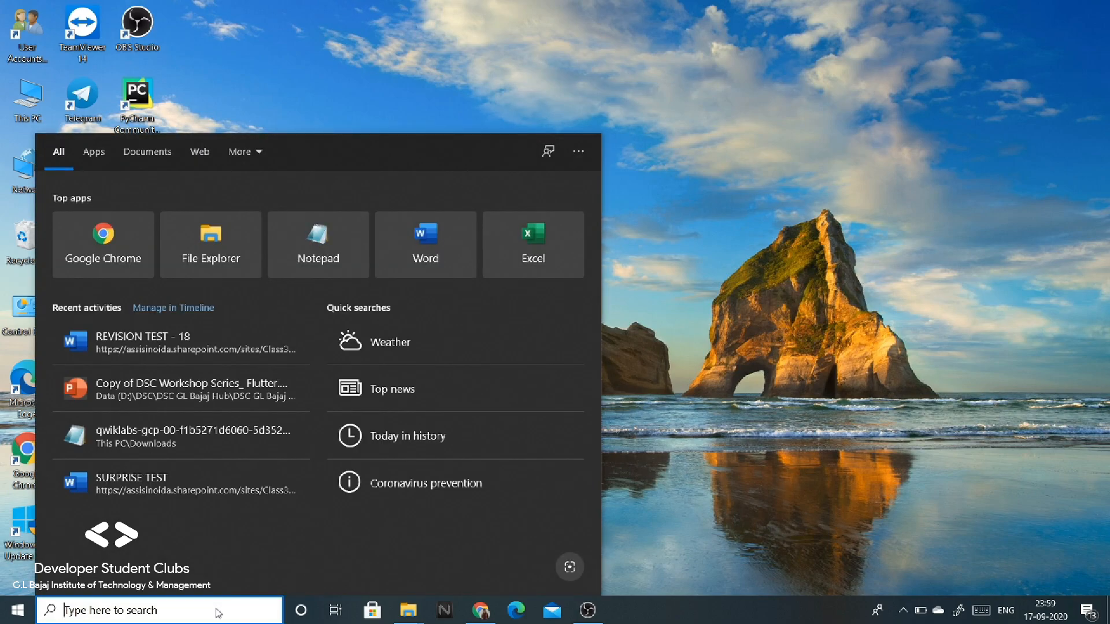
pyautogui.write('cmd')
pyautogui.press('Return')
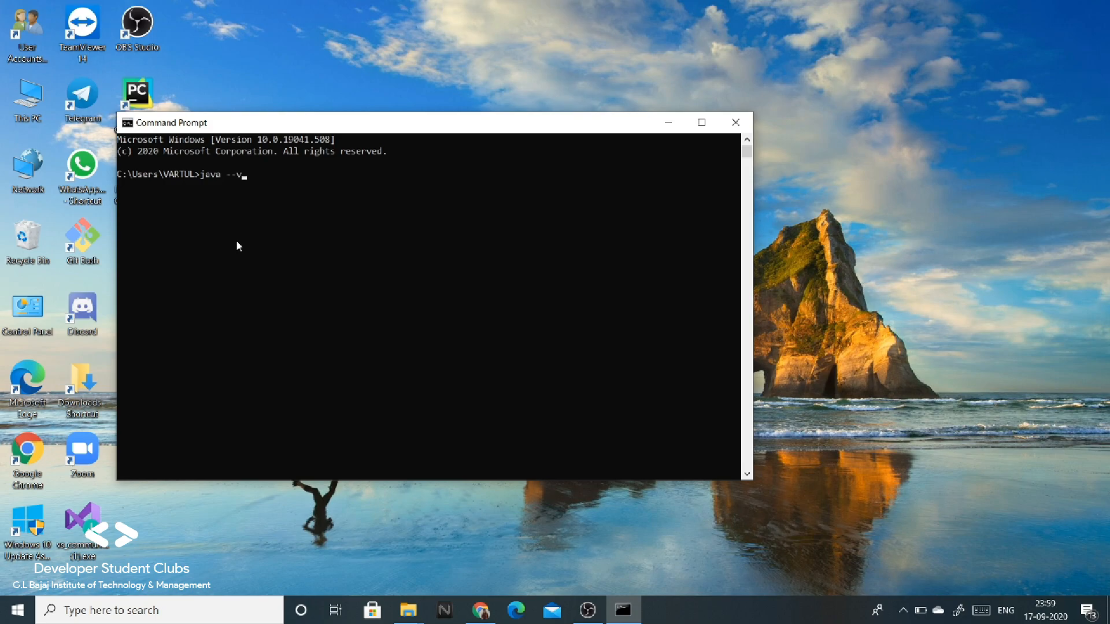
pyautogui.press('Return')
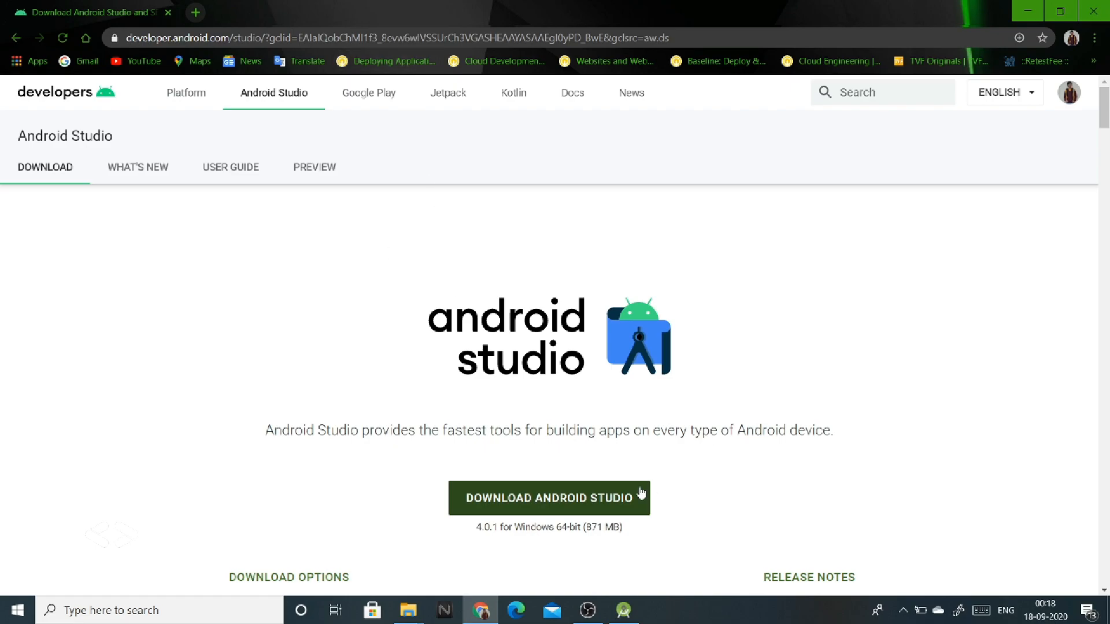
# - Agree to the terms and conditions on the Android Studio page and start downloading Android Studio 4.0.1 for Windows
pyautogui.click(590, 507)
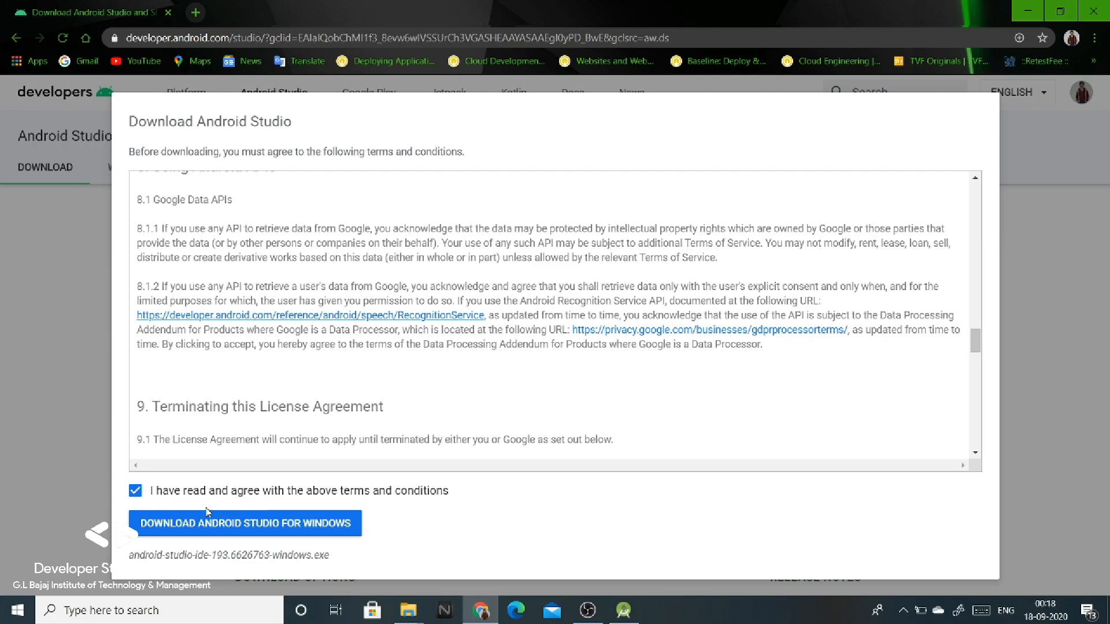
pyautogui.click(202, 526)
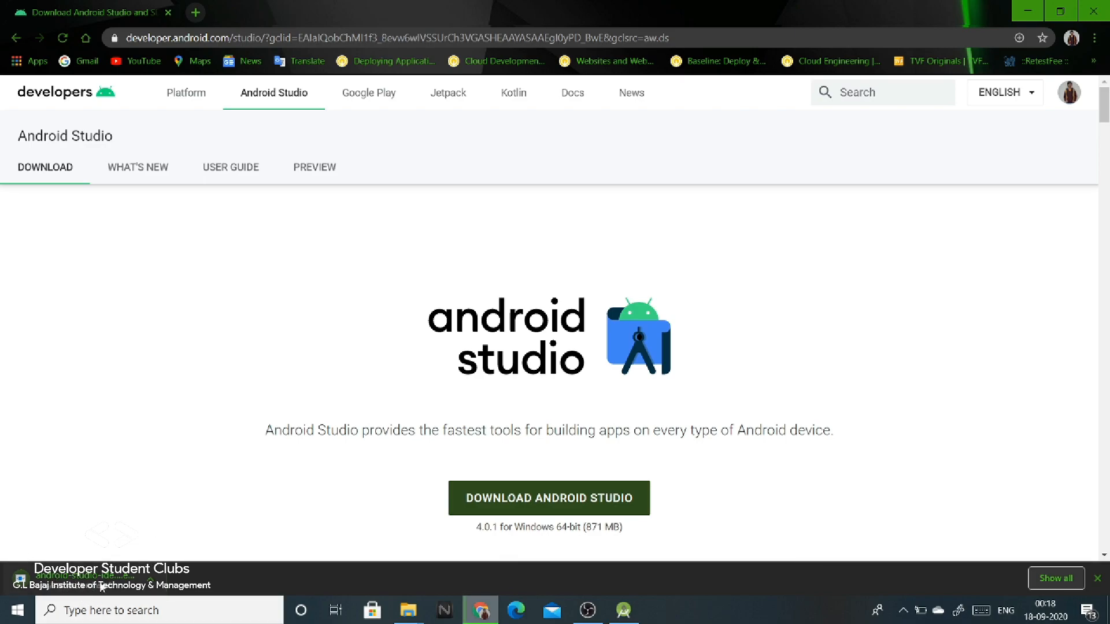
pyautogui.click(152, 583)
pyautogui.click(173, 554)
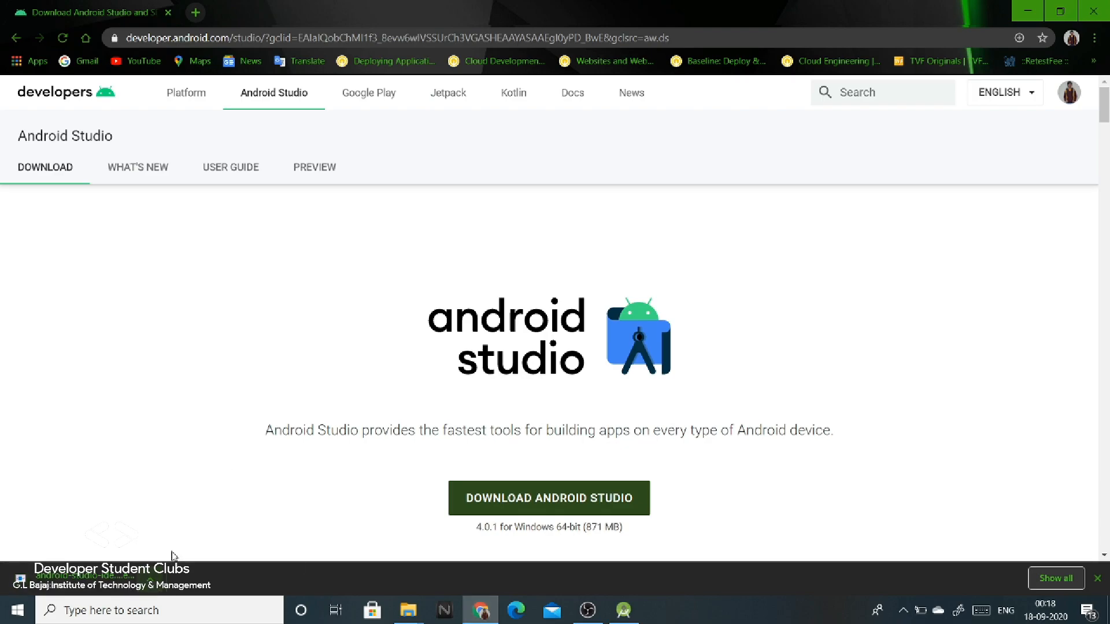
# - Look at the Android Studio installer in the Downloads folder and bring the Android Studio Setup window forward
pyautogui.moveTo(408, 610)
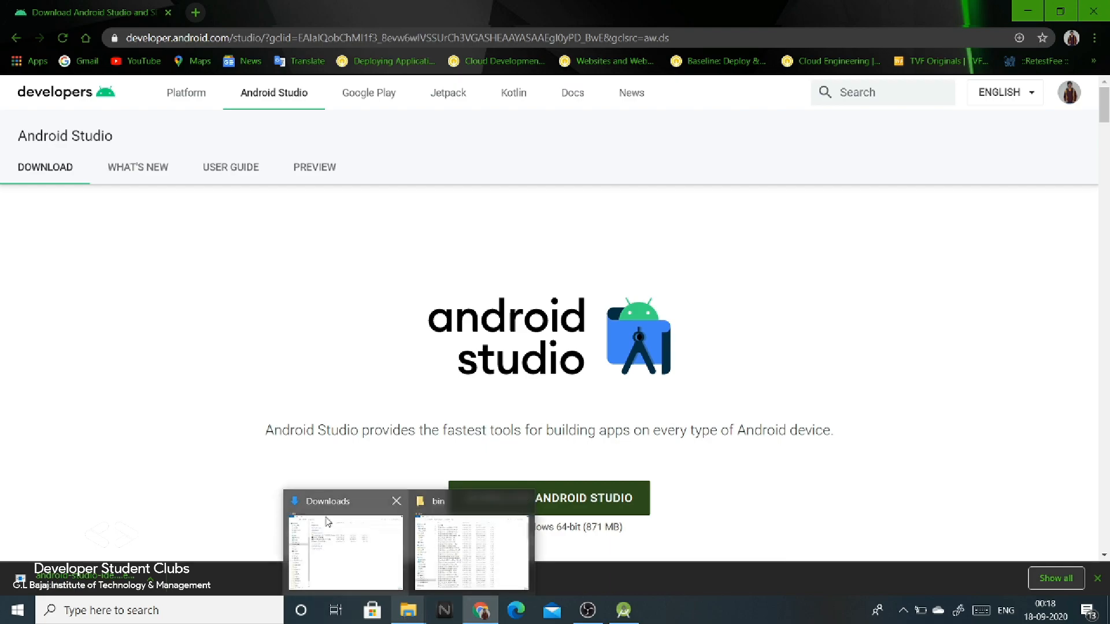
pyautogui.click(338, 534)
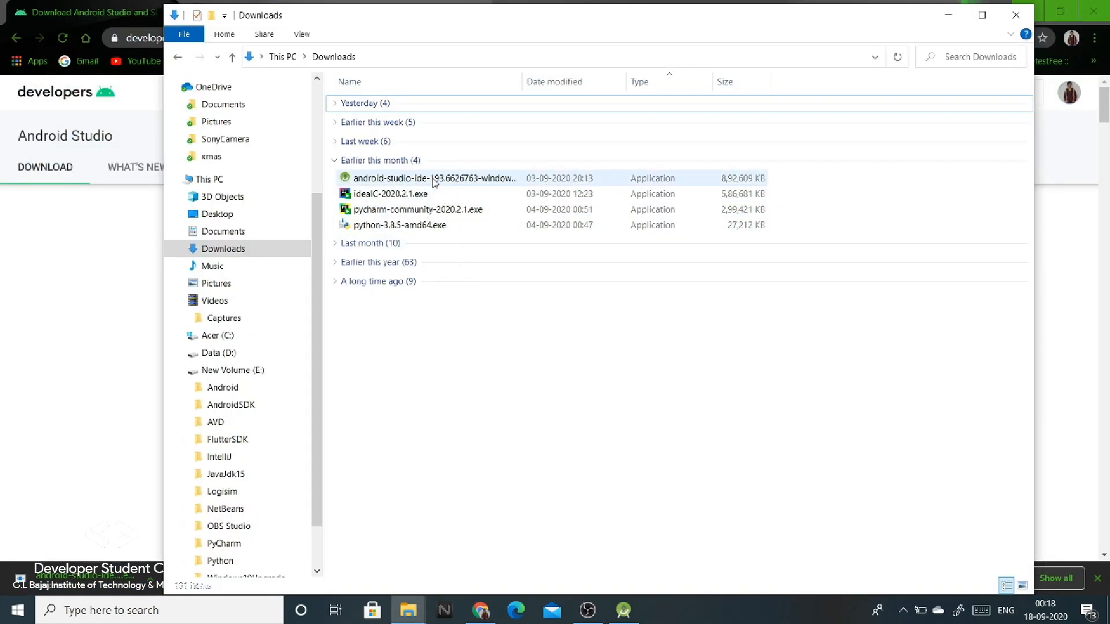
pyautogui.click(629, 617)
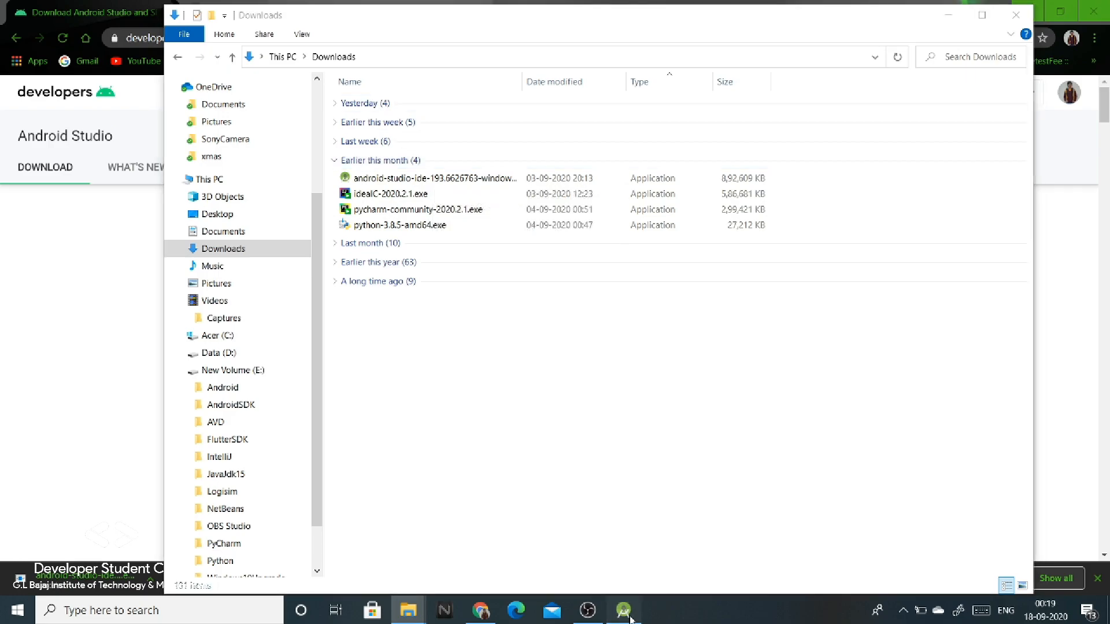
pyautogui.click(951, 16)
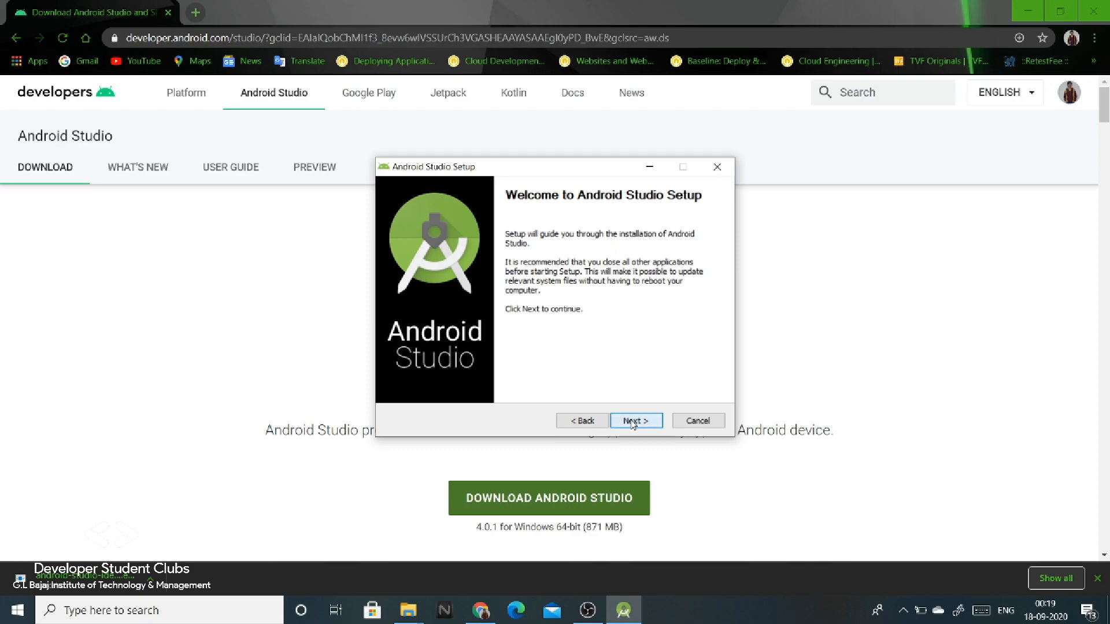
# - Keep the Android Studio and Android Virtual Device components and set the installation location to the Android folder on New Volume (E:)
pyautogui.click(632, 423)
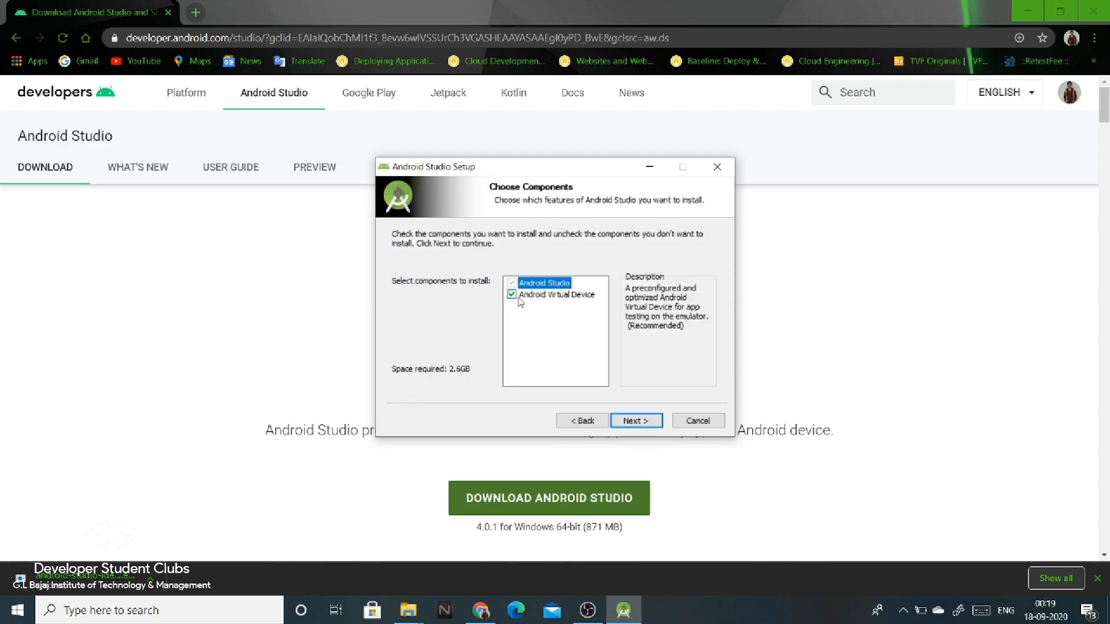
pyautogui.click(626, 429)
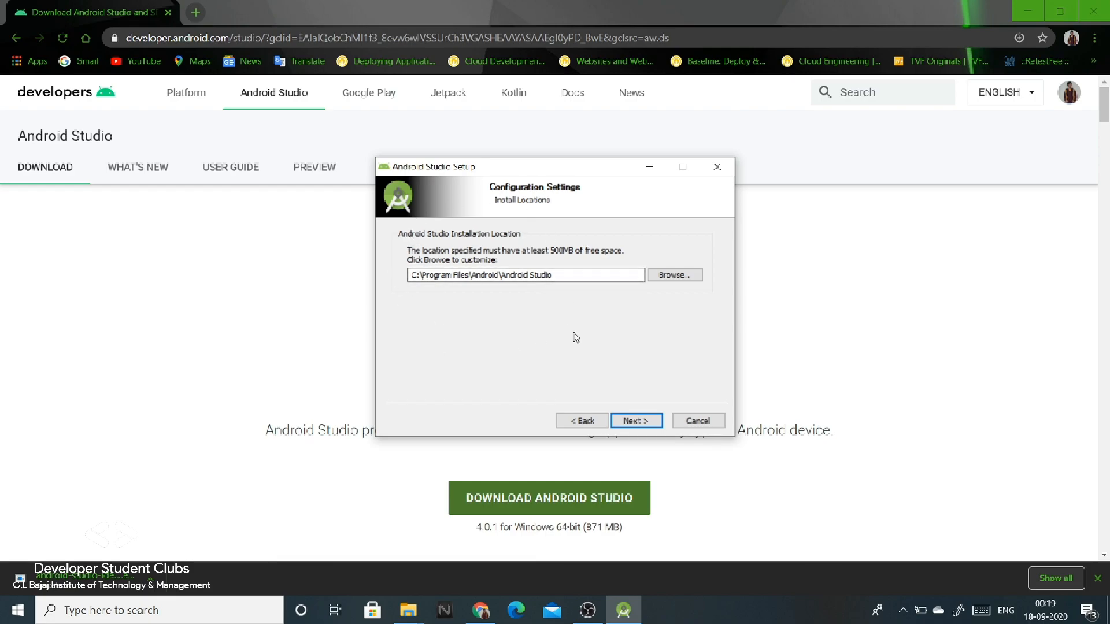
pyautogui.click(689, 280)
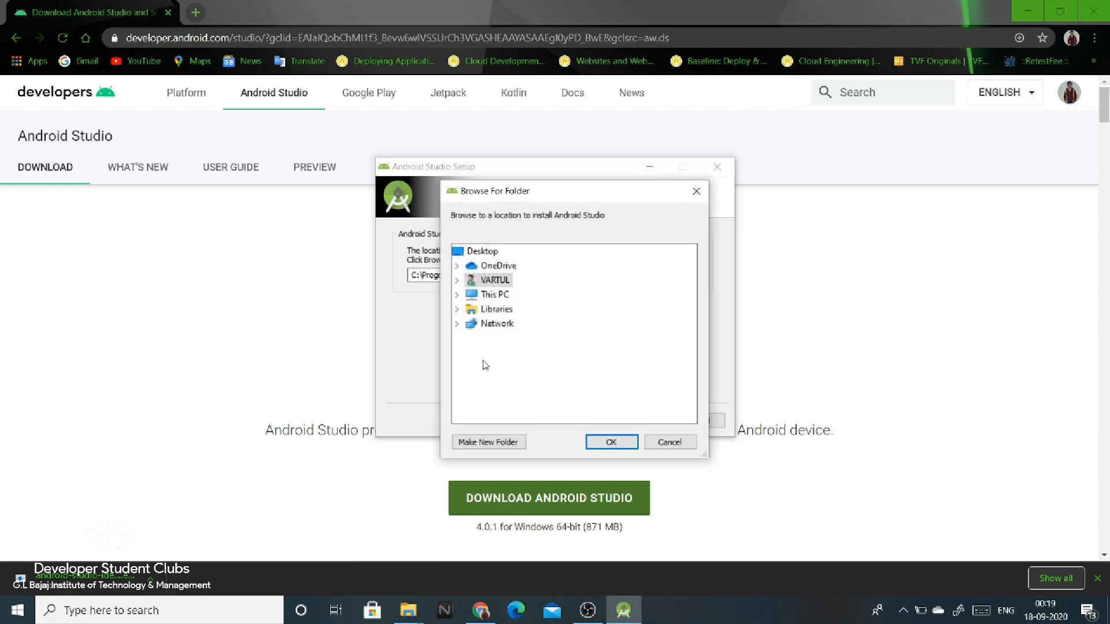
pyautogui.click(457, 295)
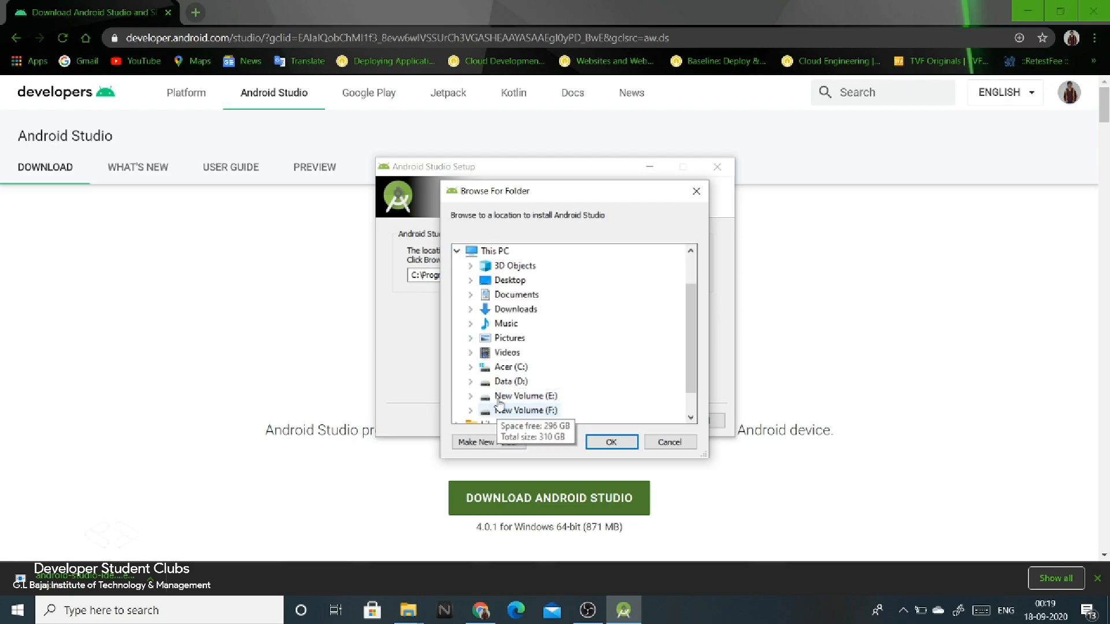
pyautogui.click(471, 397)
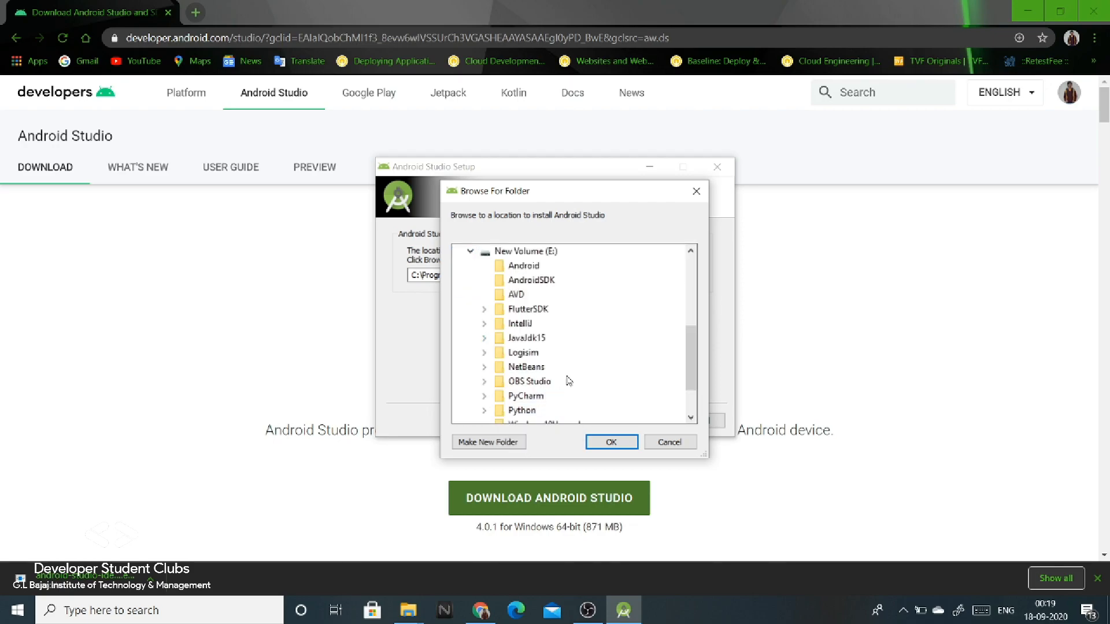
pyautogui.click(526, 271)
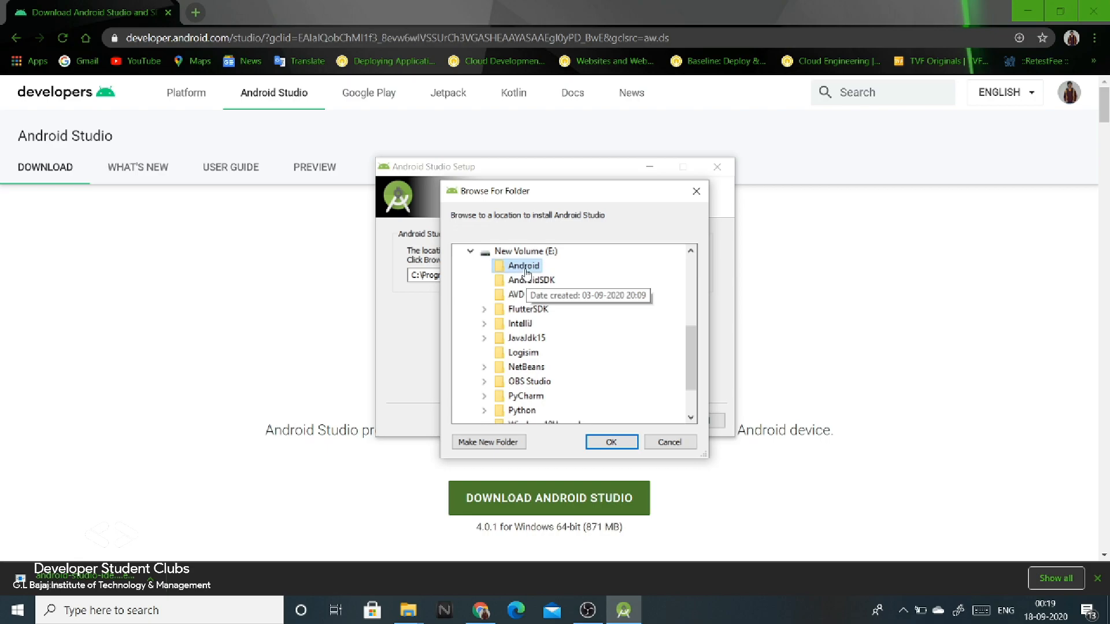
pyautogui.click(612, 443)
pyautogui.click(632, 421)
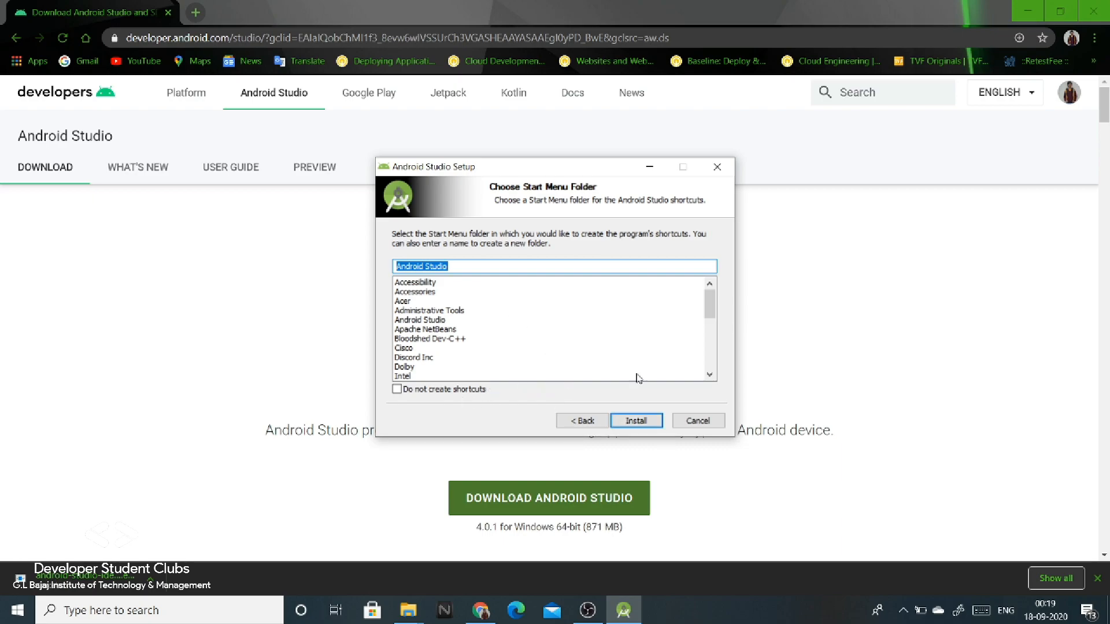
# - Install Android Studio with the Android Studio Start Menu folder, then launch it without importing settings
pyautogui.click(636, 422)
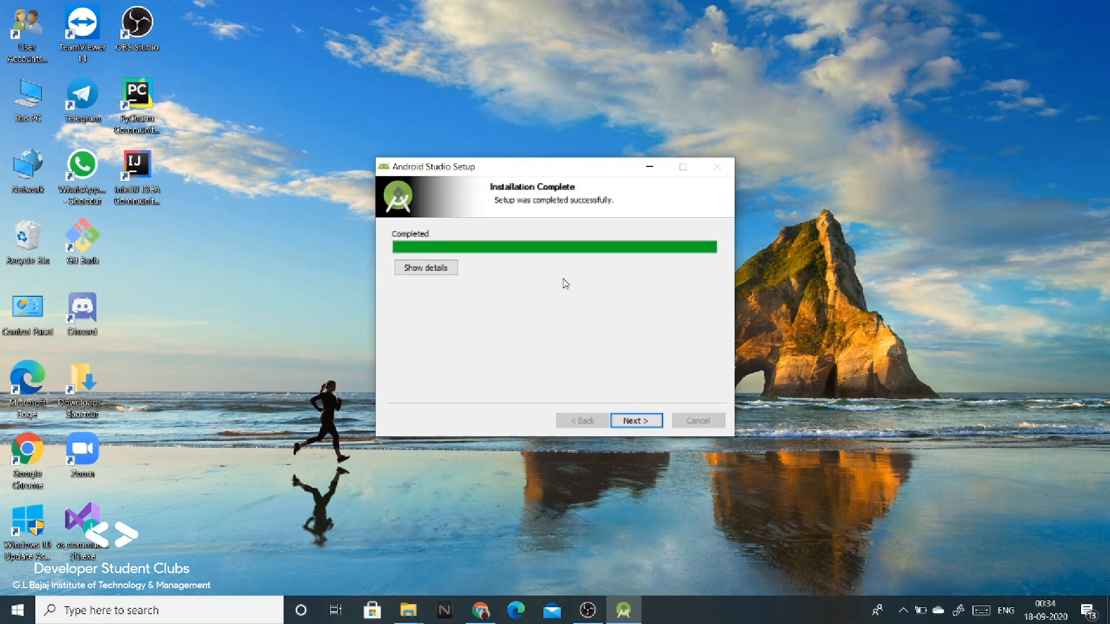
pyautogui.click(636, 420)
pyautogui.click(645, 421)
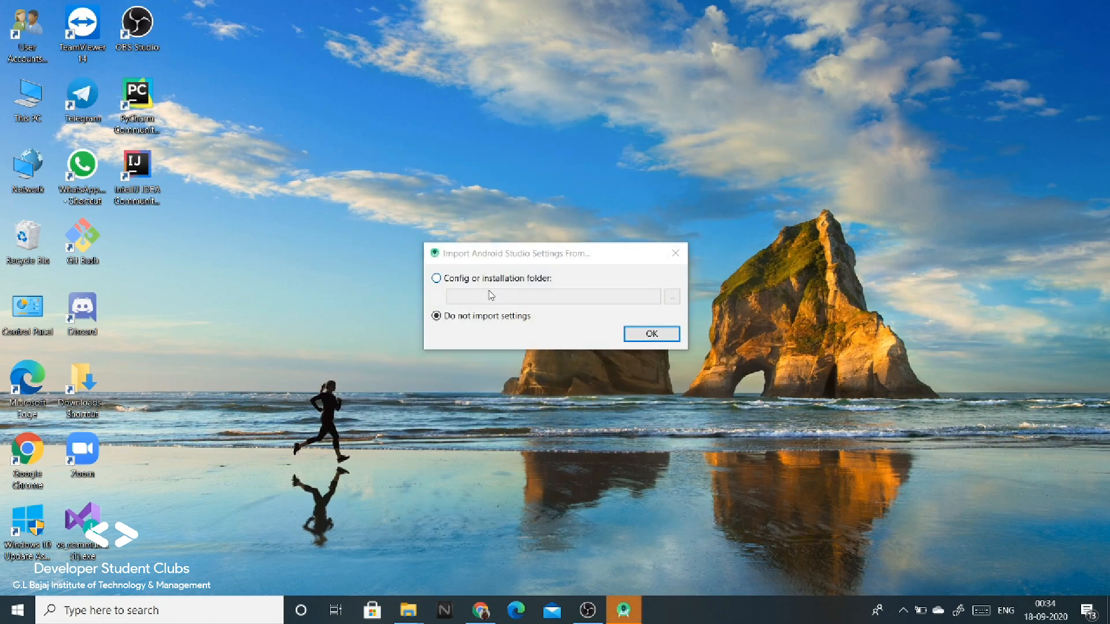
pyautogui.click(443, 318)
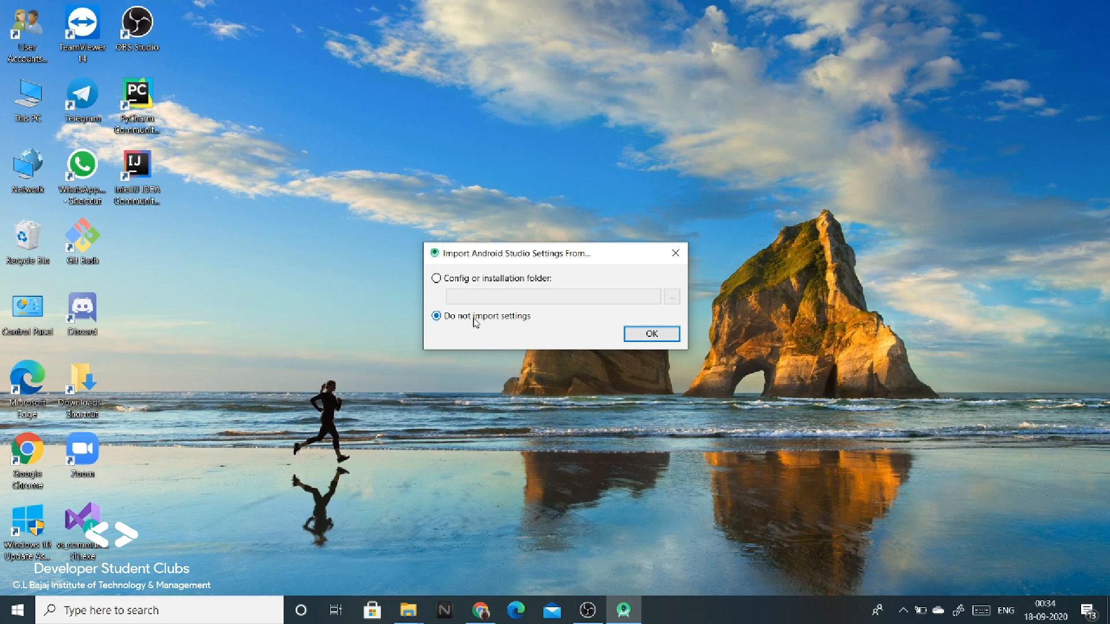
pyautogui.click(636, 335)
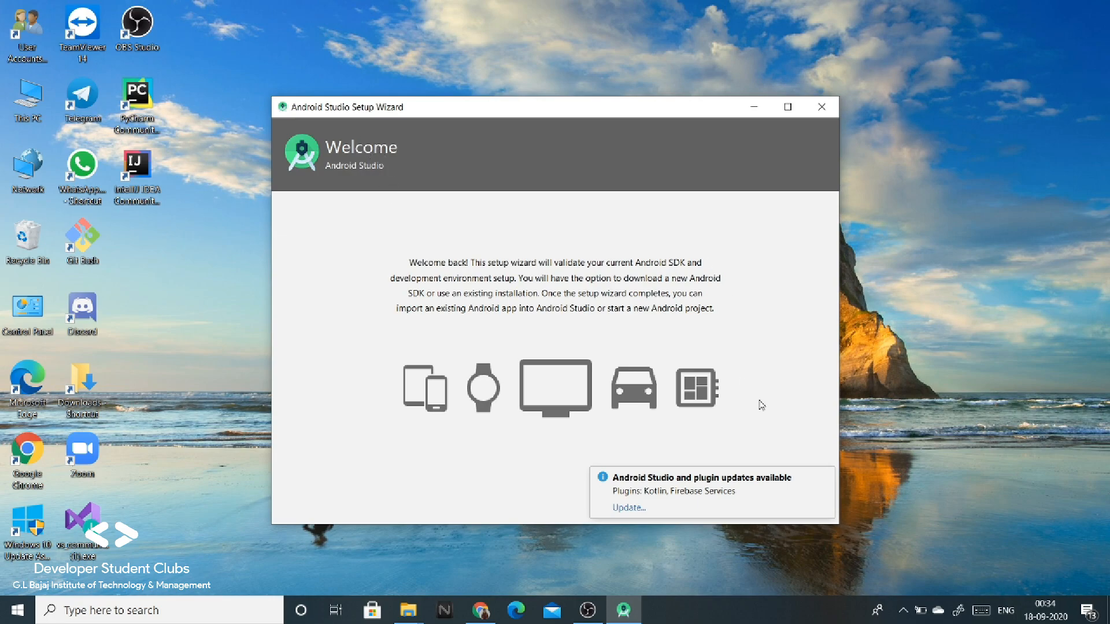
# - Dismiss the update notification, choose the Standard install type, and select the Light UI theme after previewing Darcula
pyautogui.click(824, 478)
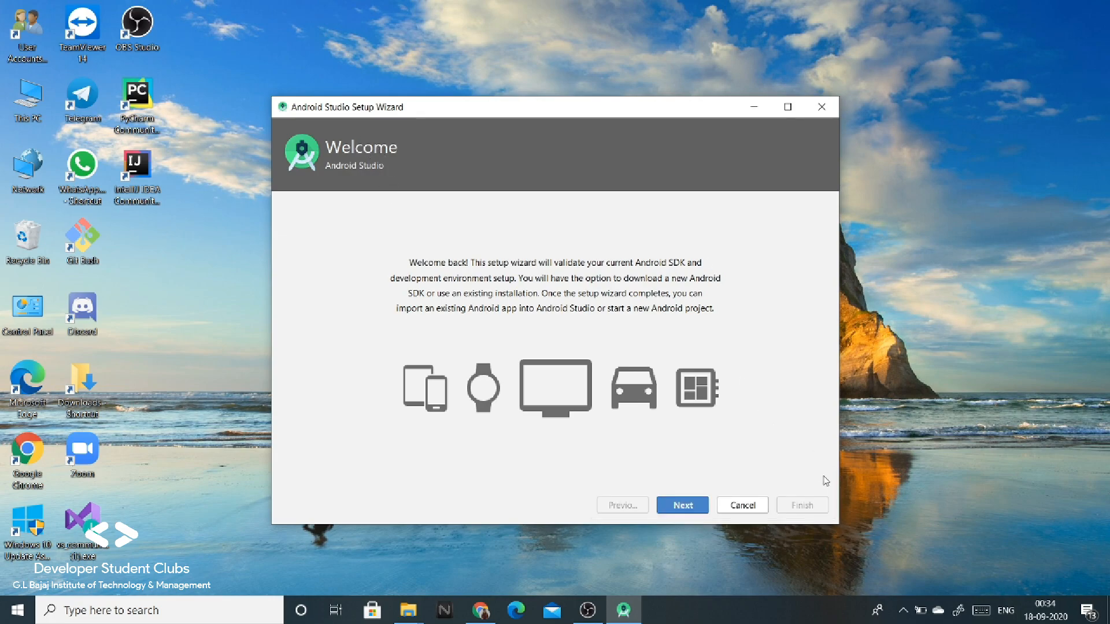
pyautogui.click(683, 505)
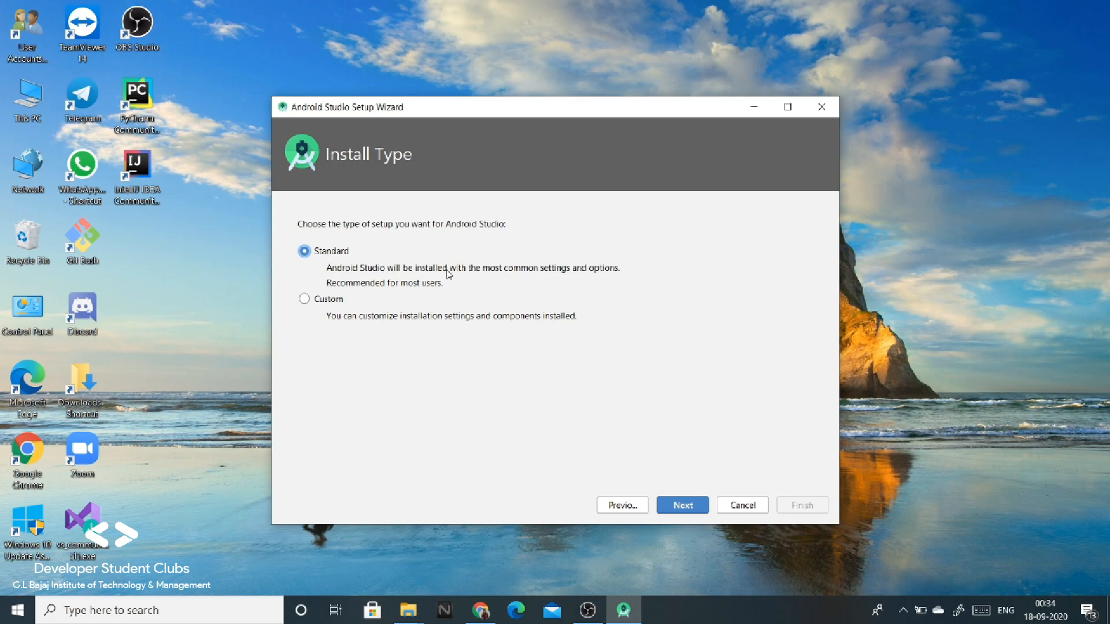
pyautogui.click(692, 506)
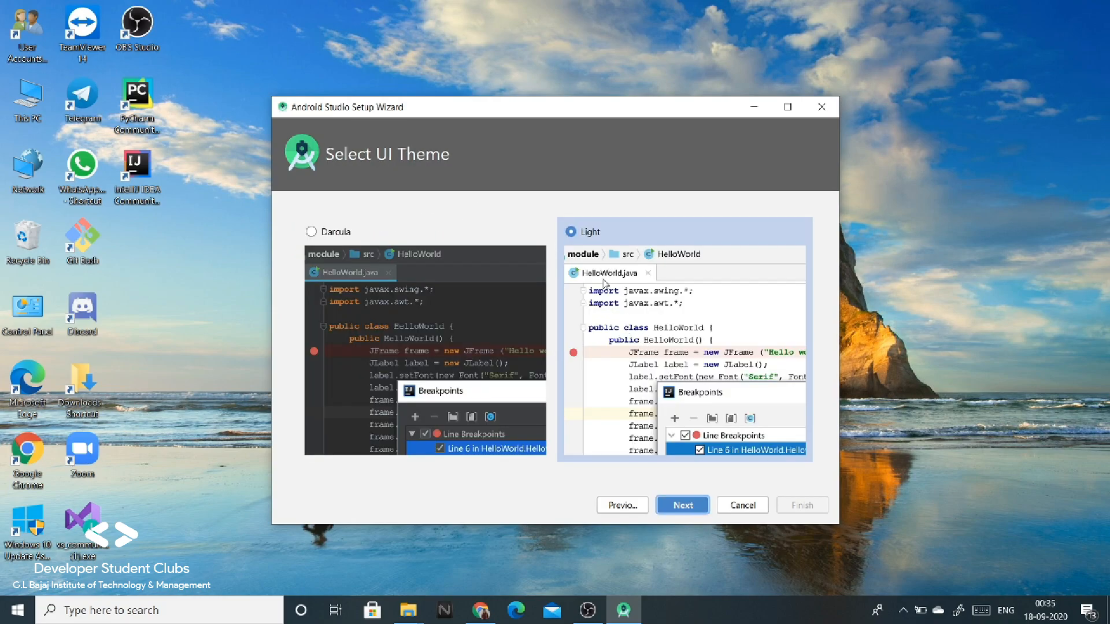
pyautogui.click(428, 272)
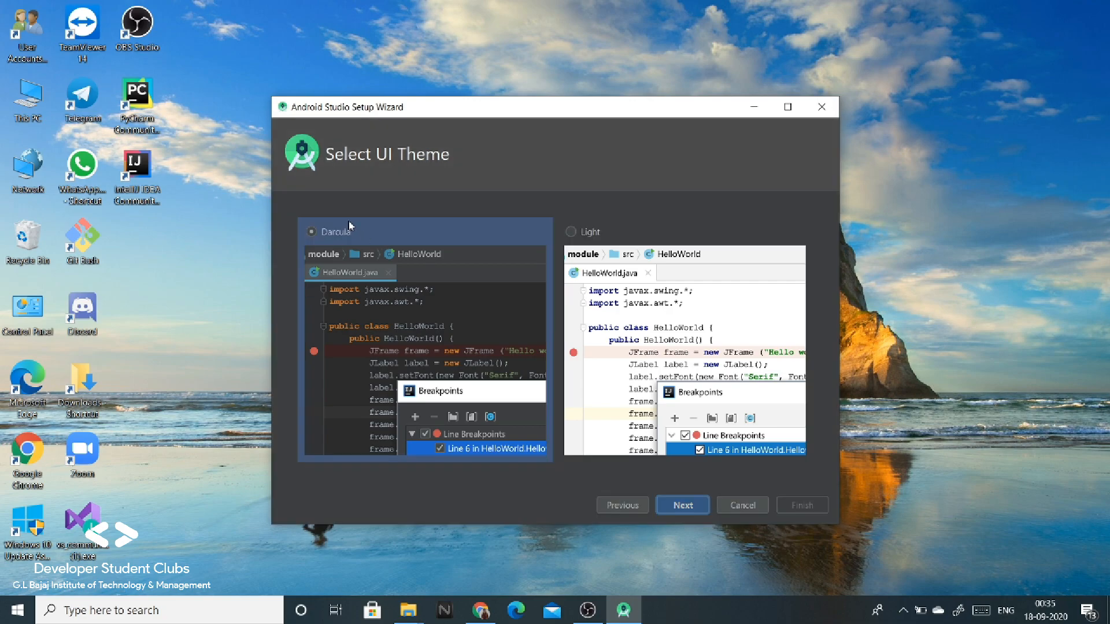
pyautogui.click(631, 299)
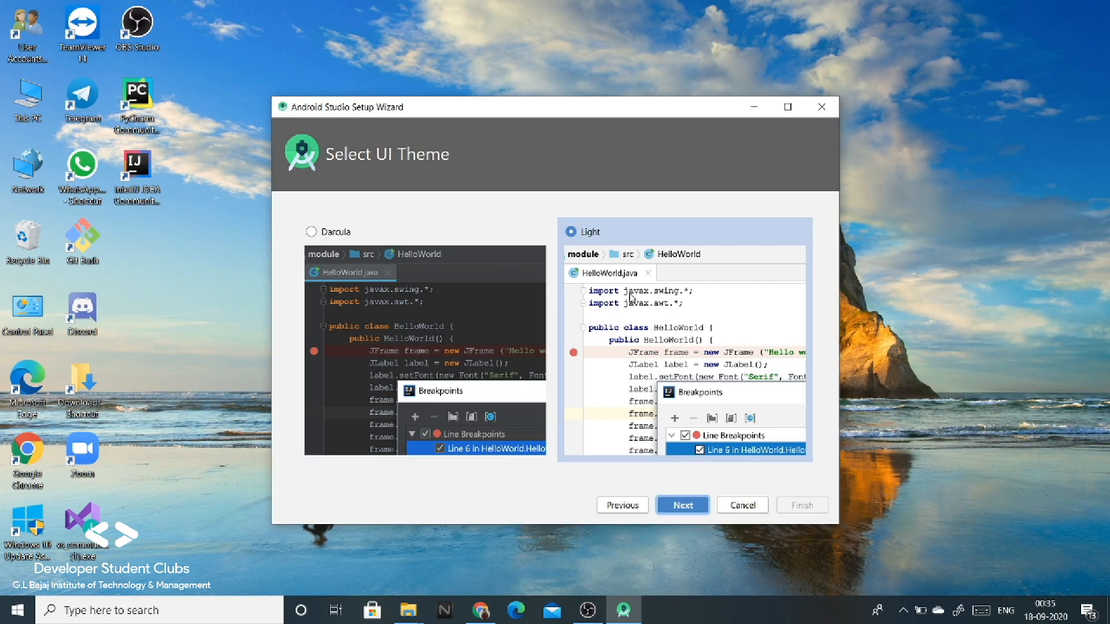
# - Accept the theme choice, review the SDK folder, JDK location and components in Verify Settings, and start the component download
pyautogui.click(682, 506)
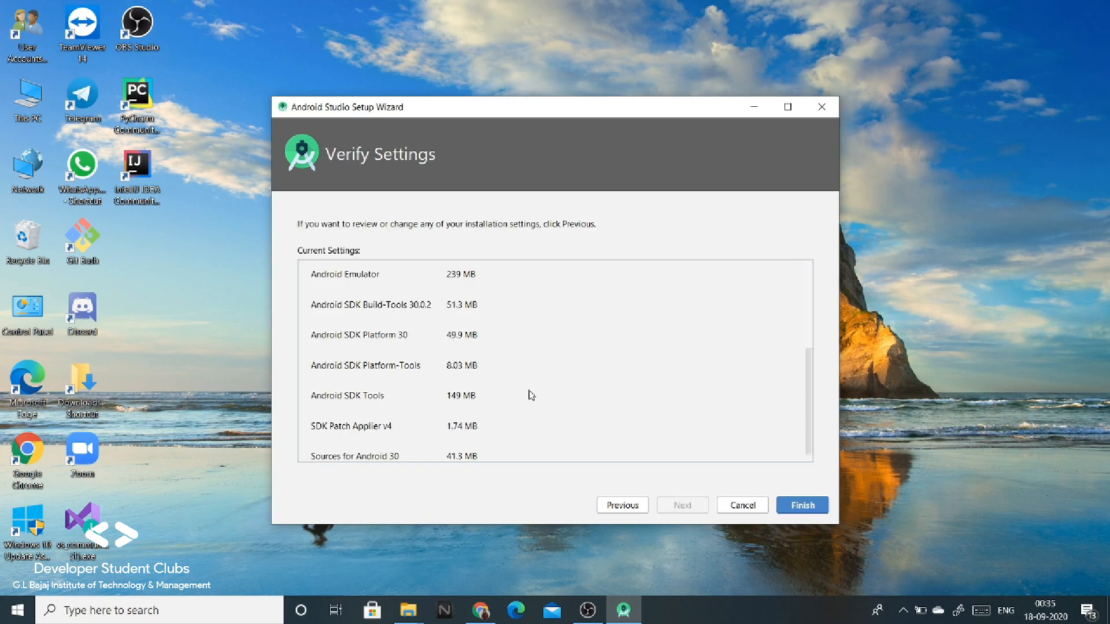
pyautogui.scroll(3, 531, 395)
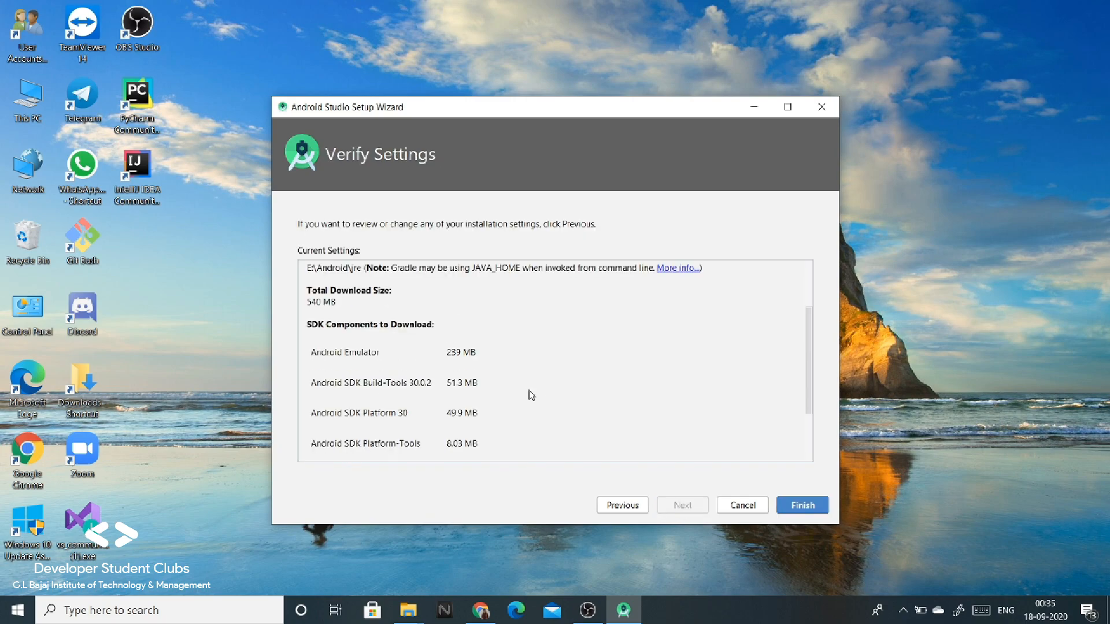
pyautogui.scroll(-3, 486, 340)
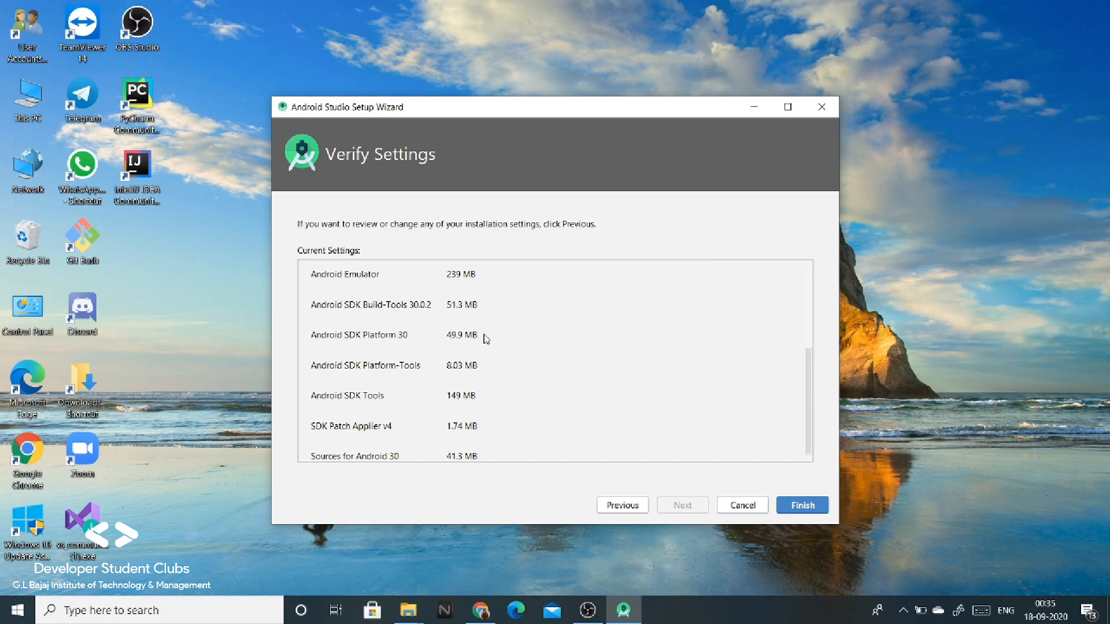
pyautogui.scroll(5, 531, 345)
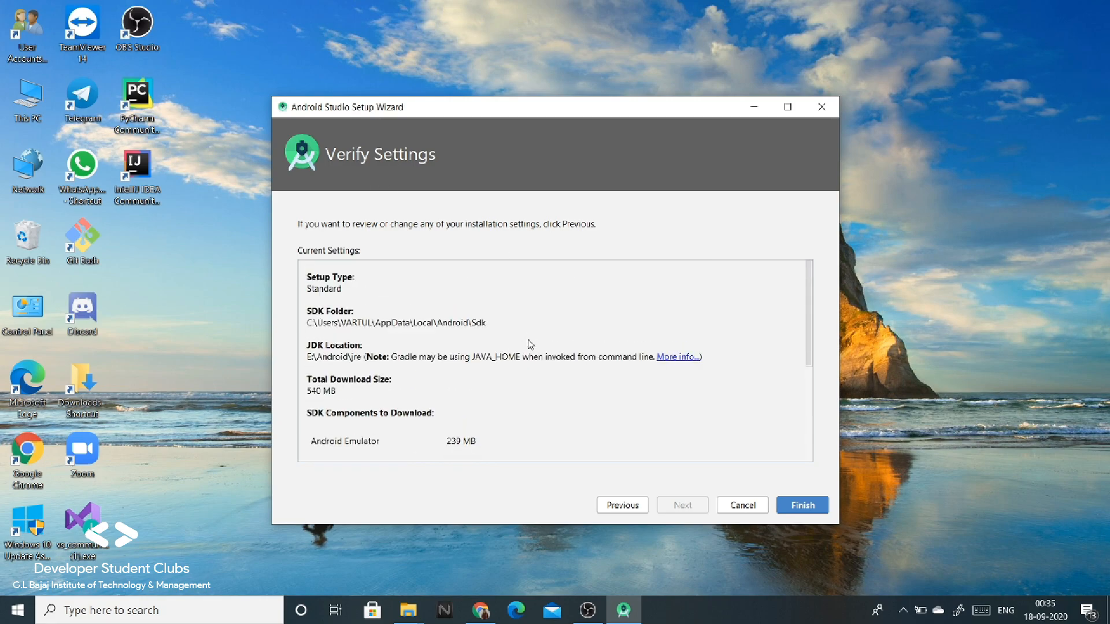
pyautogui.scroll(-5, 531, 344)
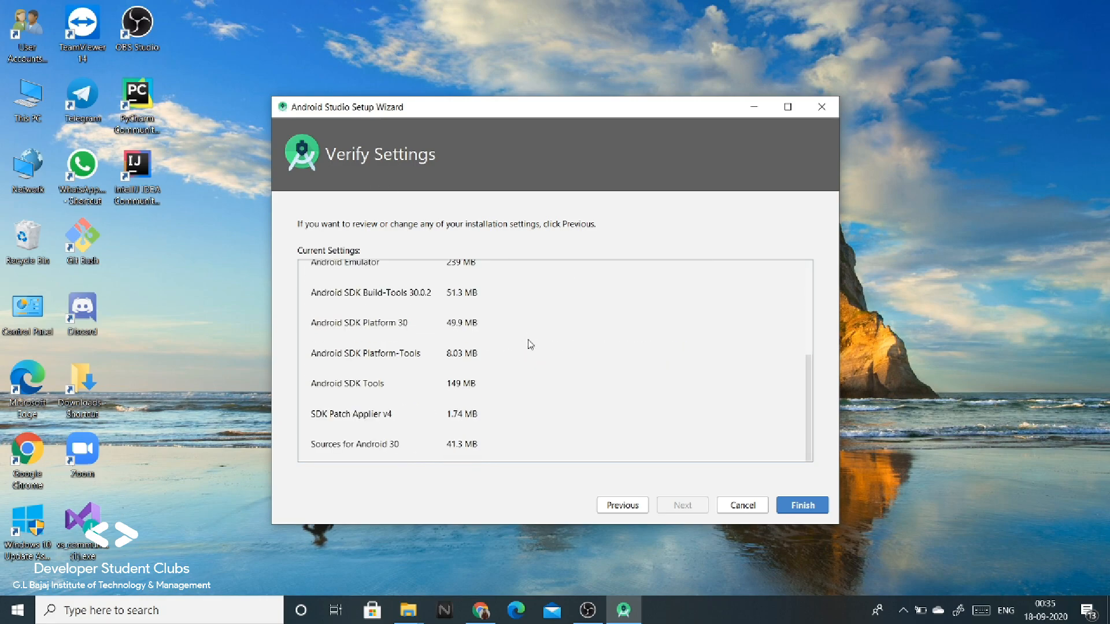
pyautogui.click(801, 505)
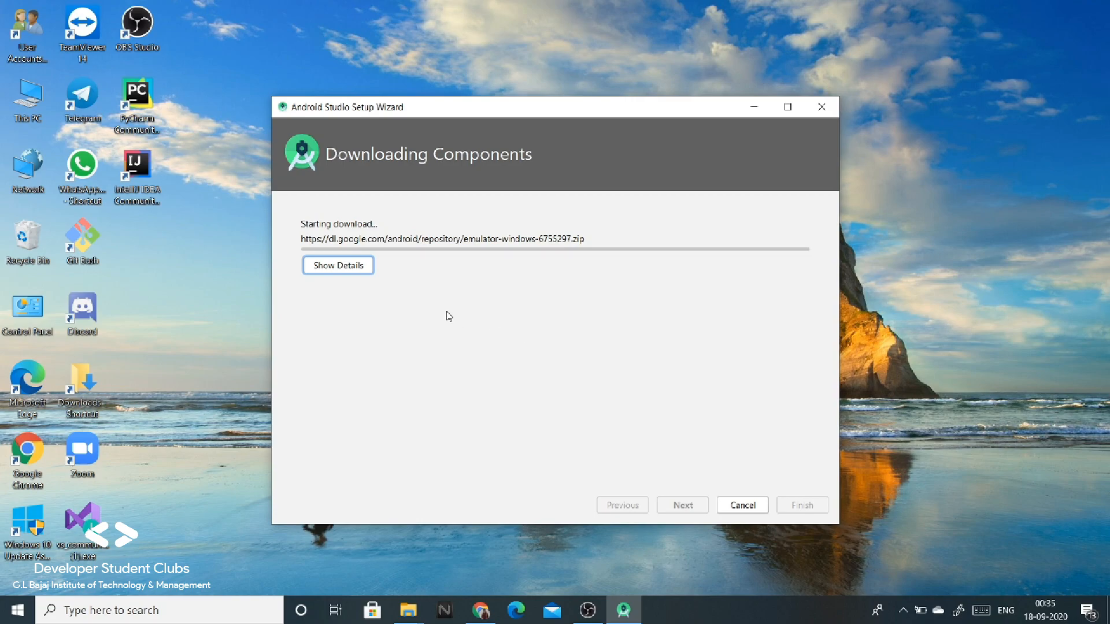
# - Show the component download details, highlight the Android SDK folder path in the log, and finish the setup wizard
pyautogui.click(338, 265)
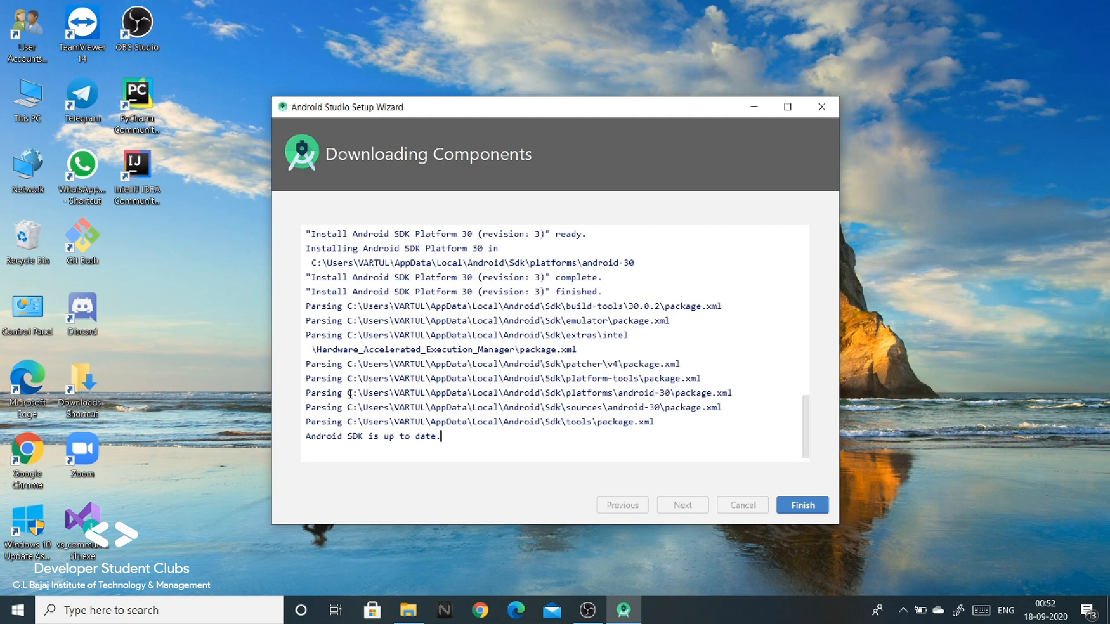
pyautogui.moveTo(349, 393); pyautogui.dragTo(562, 395)
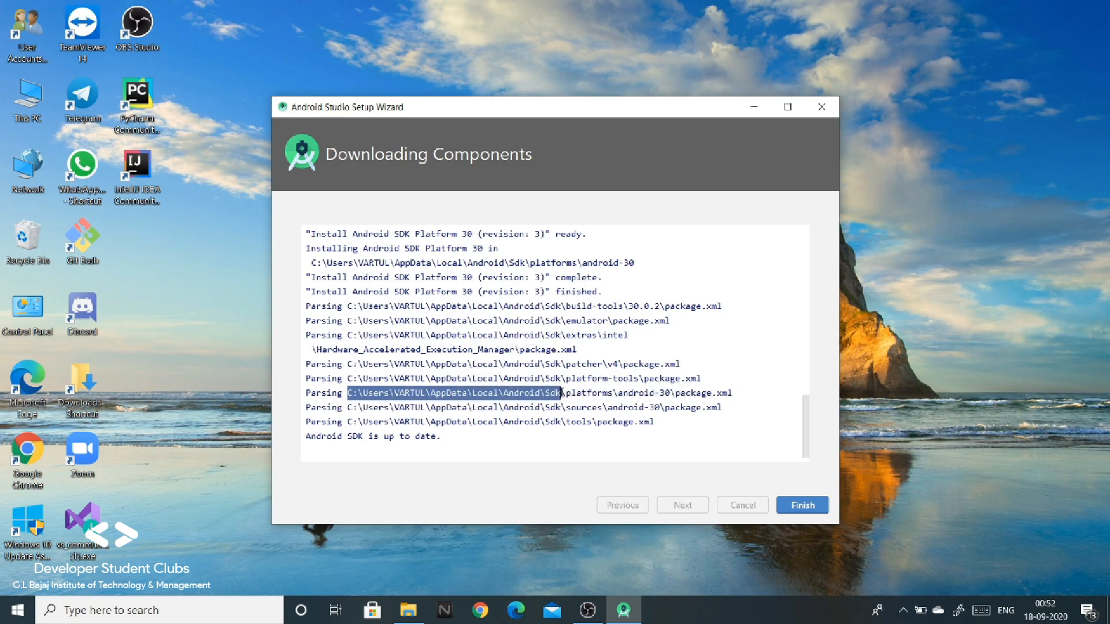
pyautogui.click(807, 512)
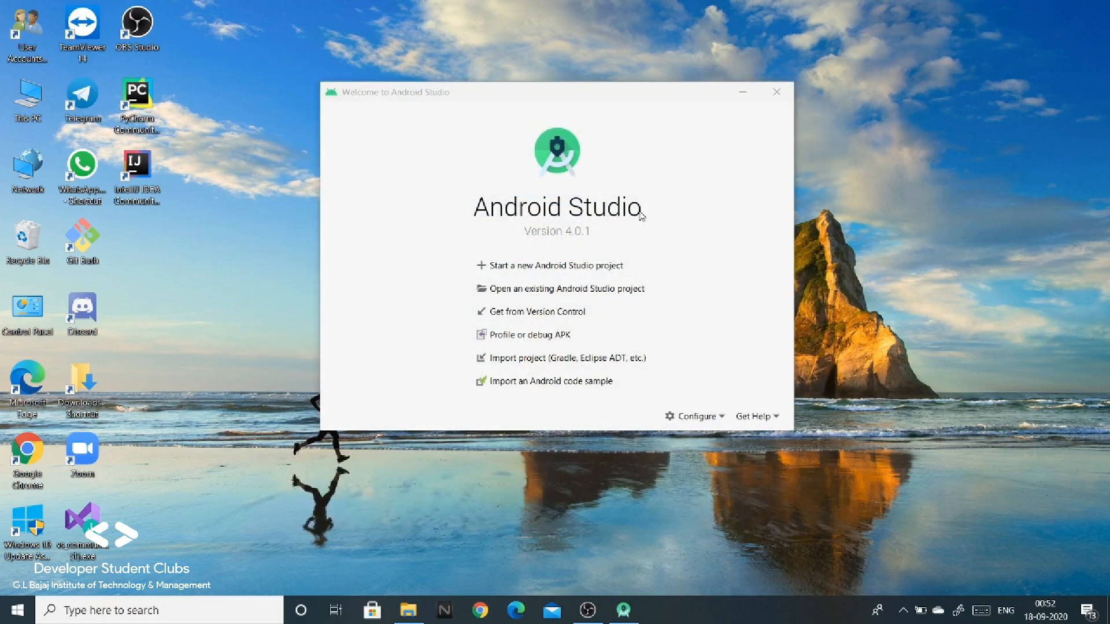
# - Minimize the Android Studio welcome window and open the user's profile folder under Users on Acer (C:) in File Explorer
pyautogui.click(743, 96)
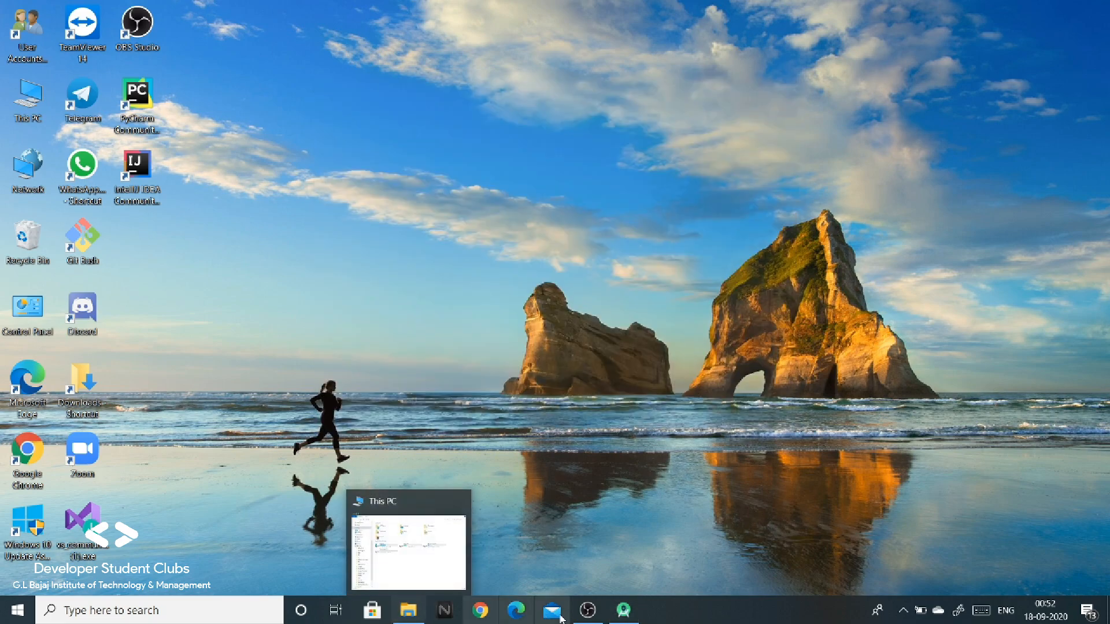
pyautogui.moveTo(584, 604)
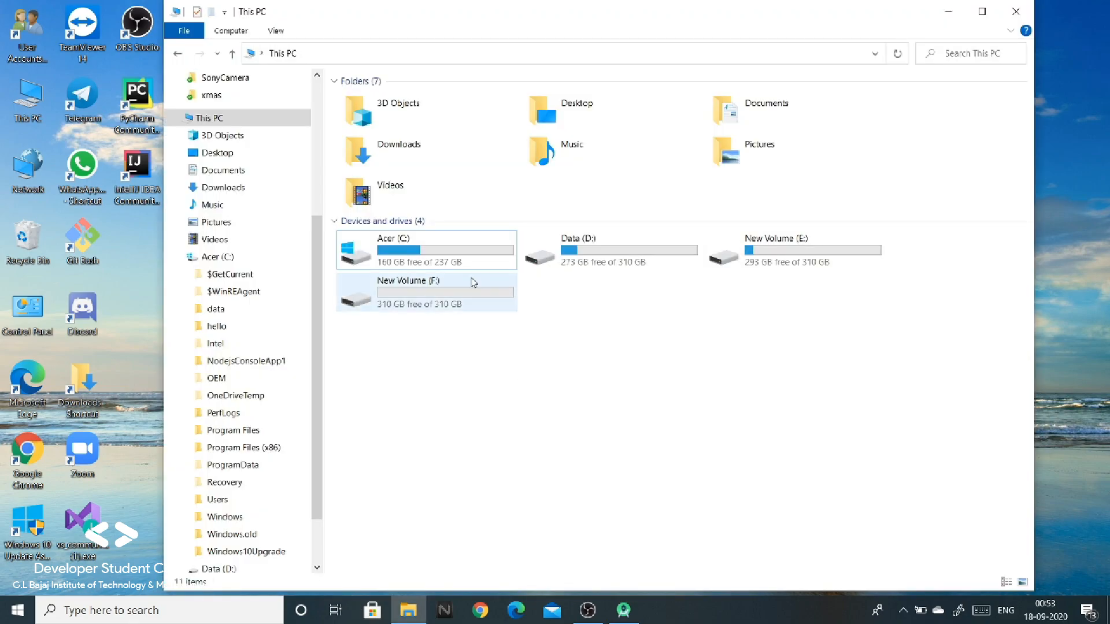
pyautogui.click(449, 249)
pyautogui.doubleClick(449, 249)
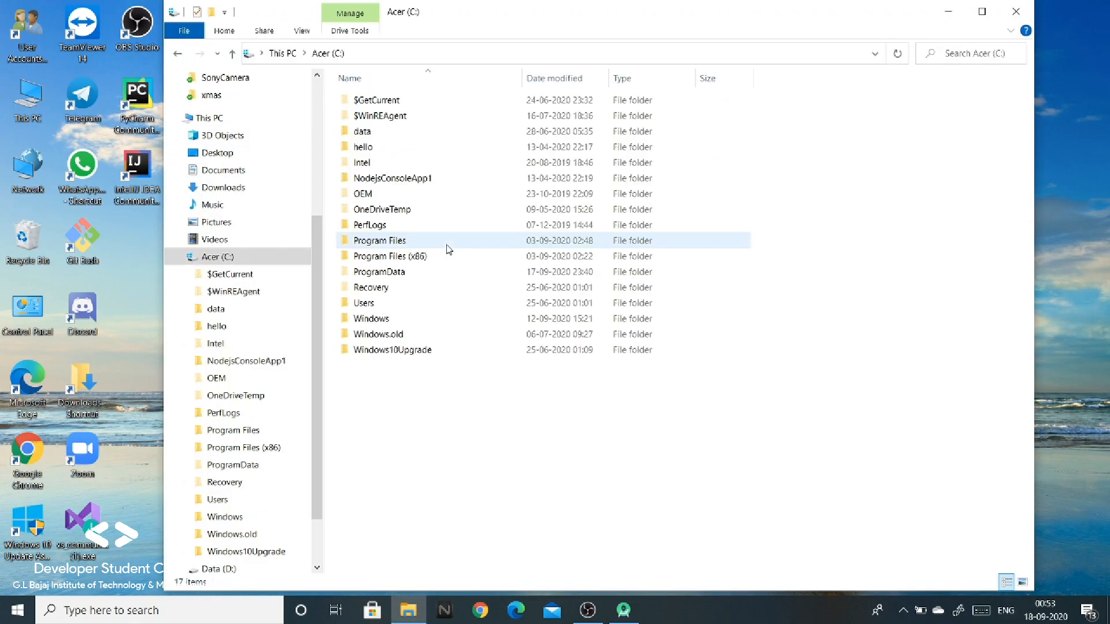
pyautogui.doubleClick(379, 307)
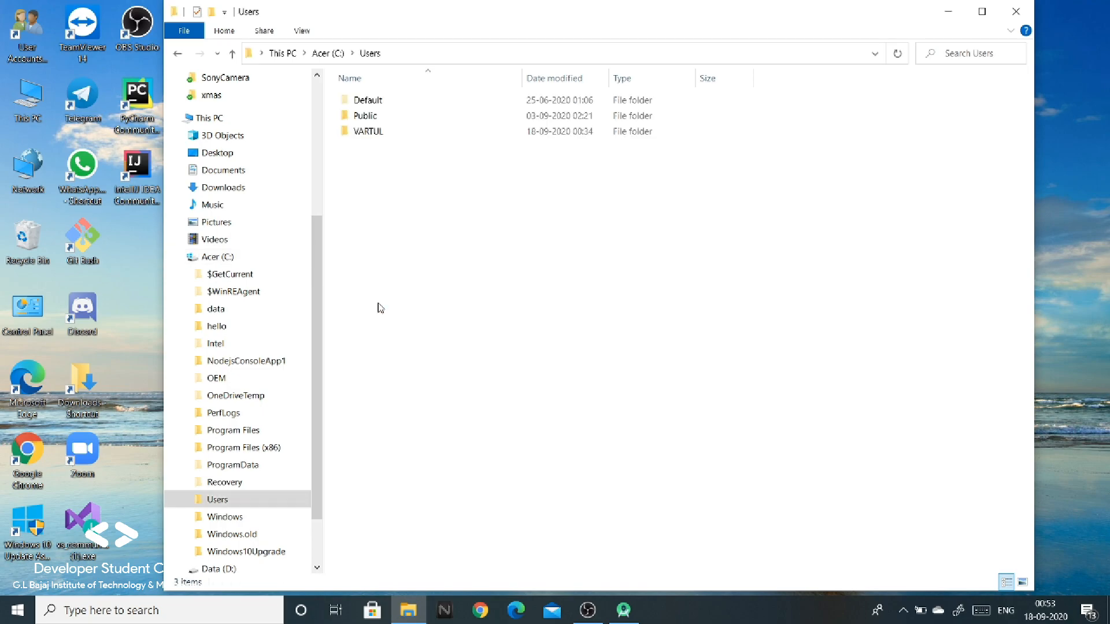
pyautogui.click(375, 137)
pyautogui.doubleClick(374, 133)
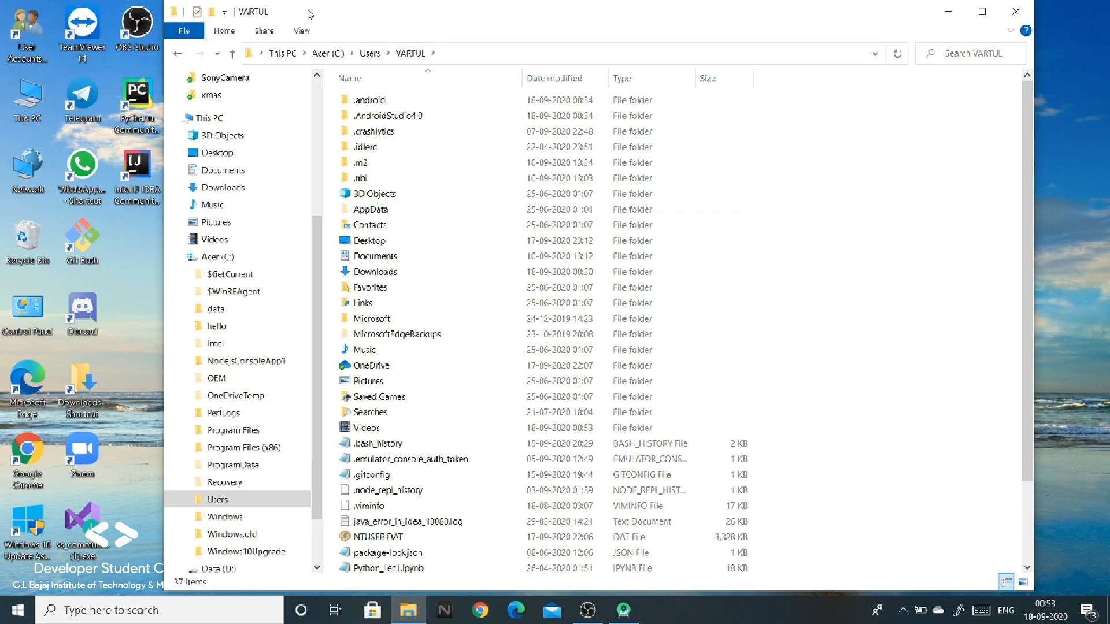
# - Check the Hidden items view option, then open AppData\Local\Android\Sdk in the profile folder and select its full path
pyautogui.click(302, 30)
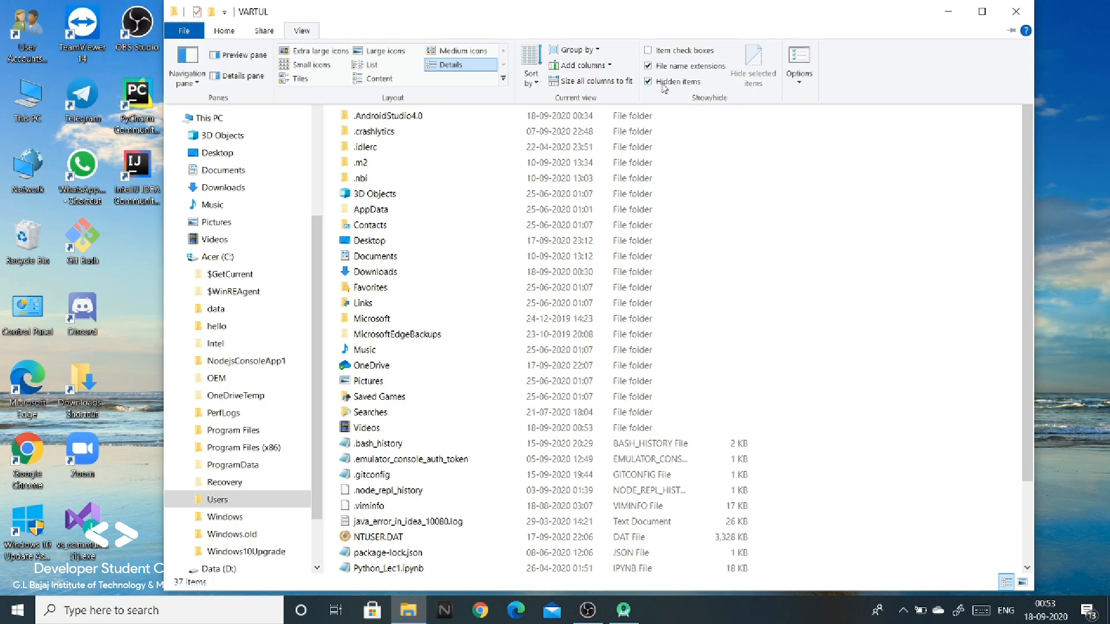
pyautogui.click(798, 255)
pyautogui.doubleClick(429, 212)
pyautogui.doubleClick(368, 99)
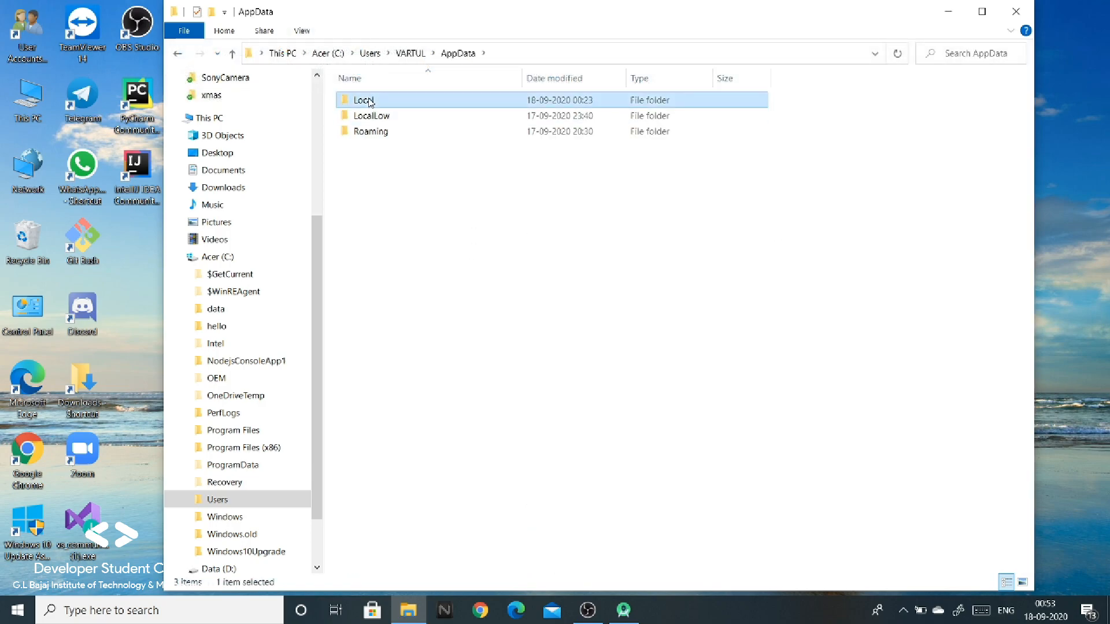
pyautogui.click(380, 132)
pyautogui.doubleClick(380, 132)
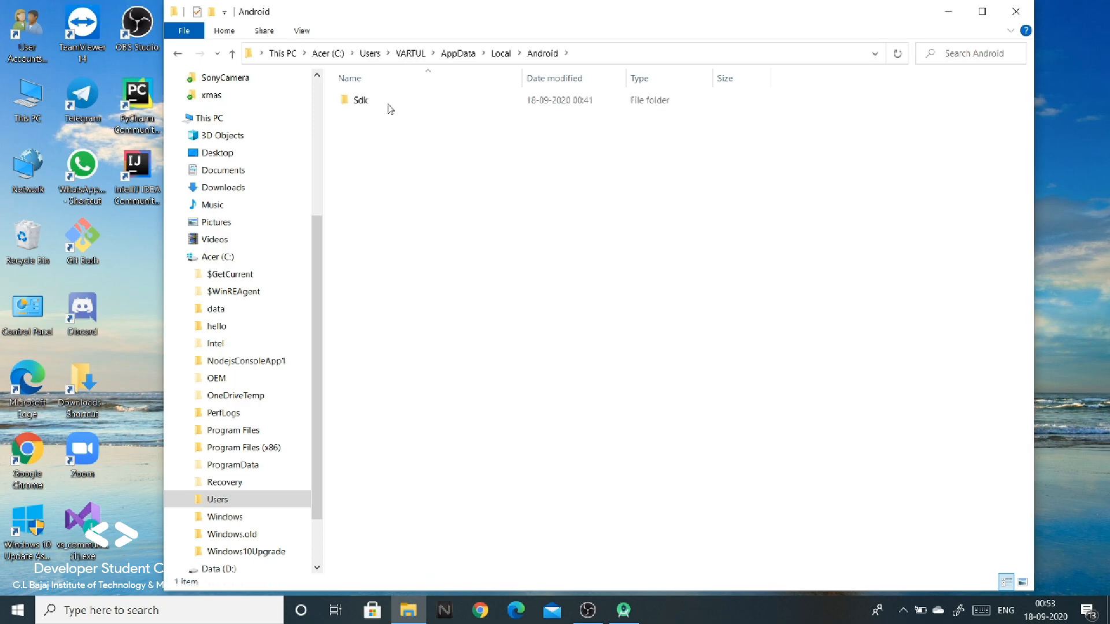
pyautogui.doubleClick(384, 102)
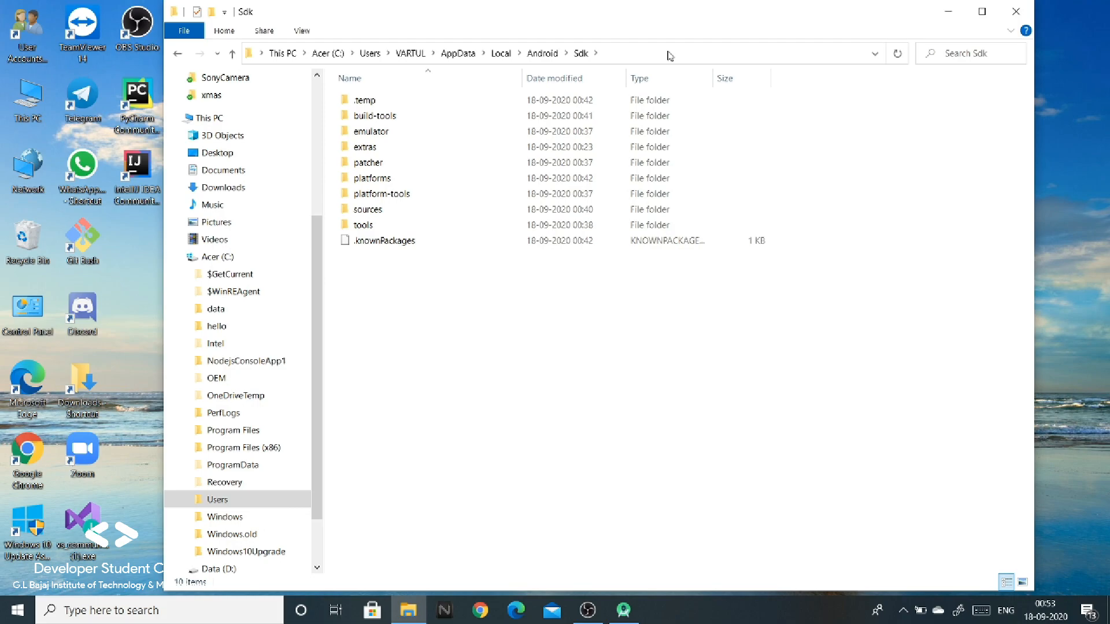
pyautogui.click(670, 56)
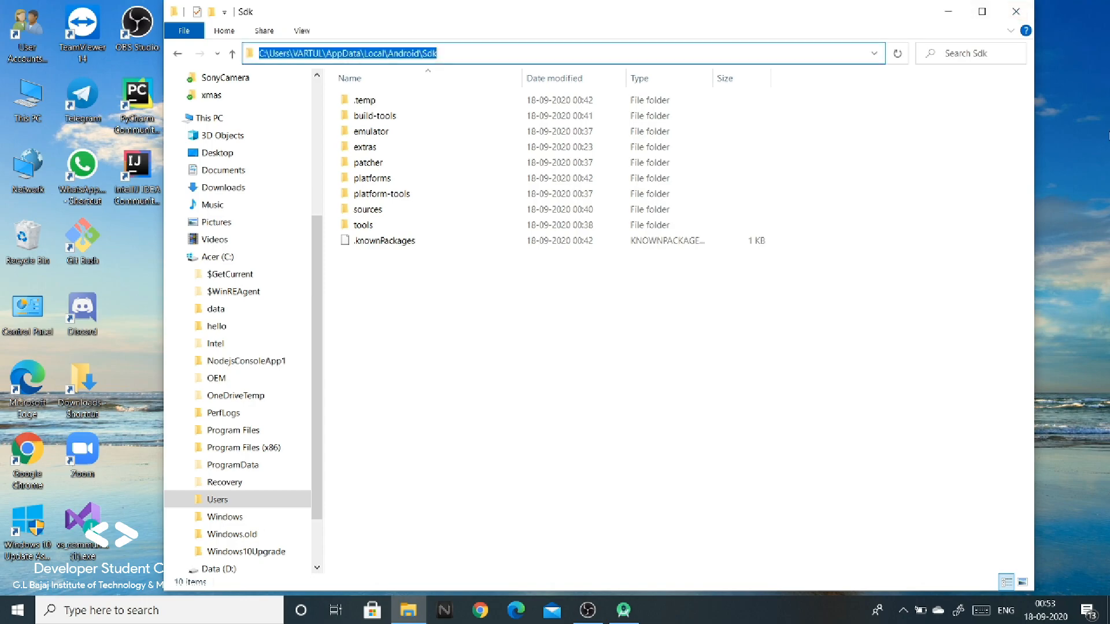
# - Search Windows for "env" and open the Environment Variables dialog from the system properties
pyautogui.click(253, 615)
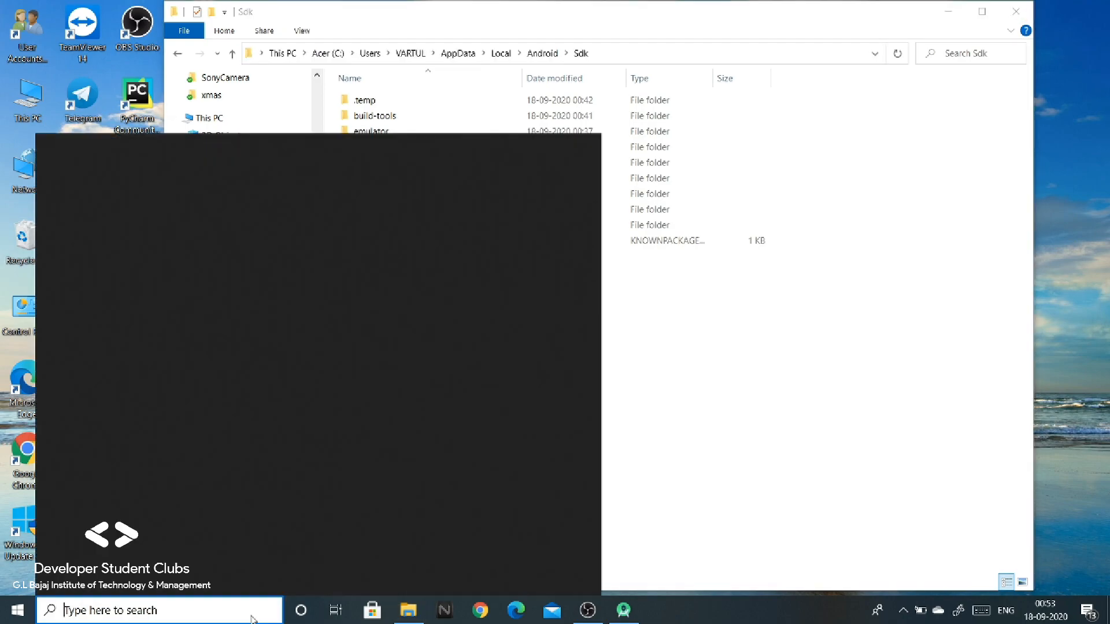
pyautogui.write('env')
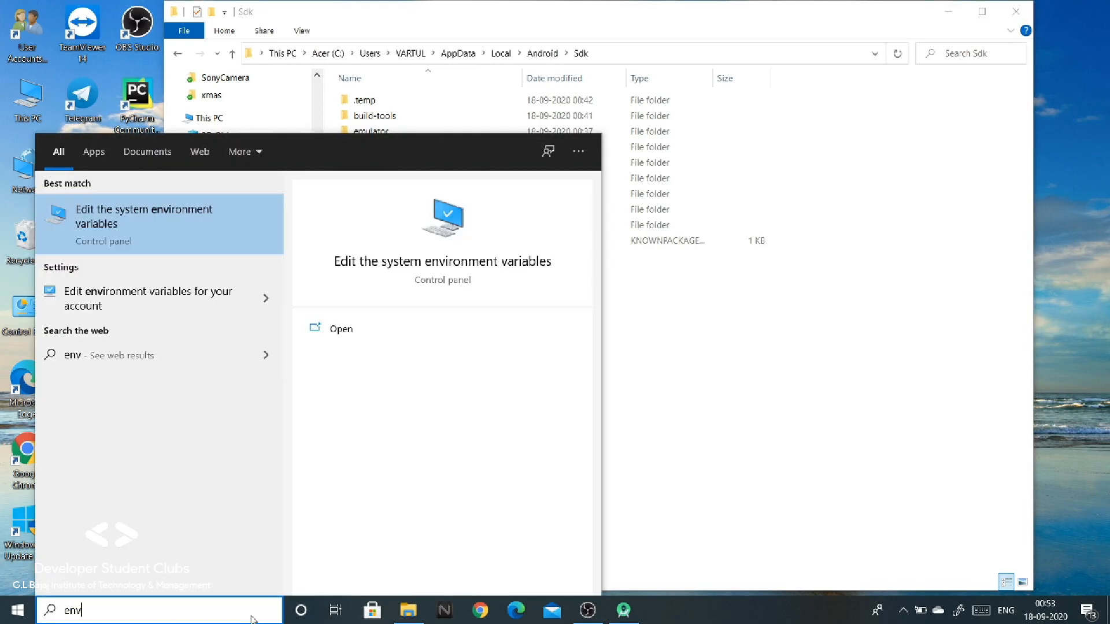
pyautogui.click(144, 218)
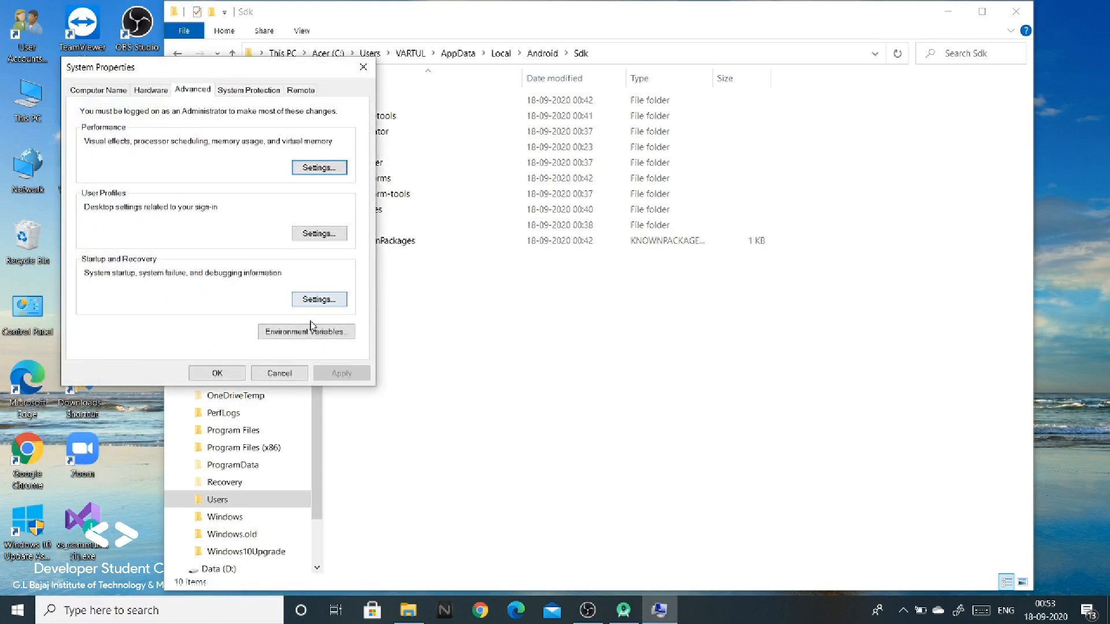
pyautogui.click(310, 332)
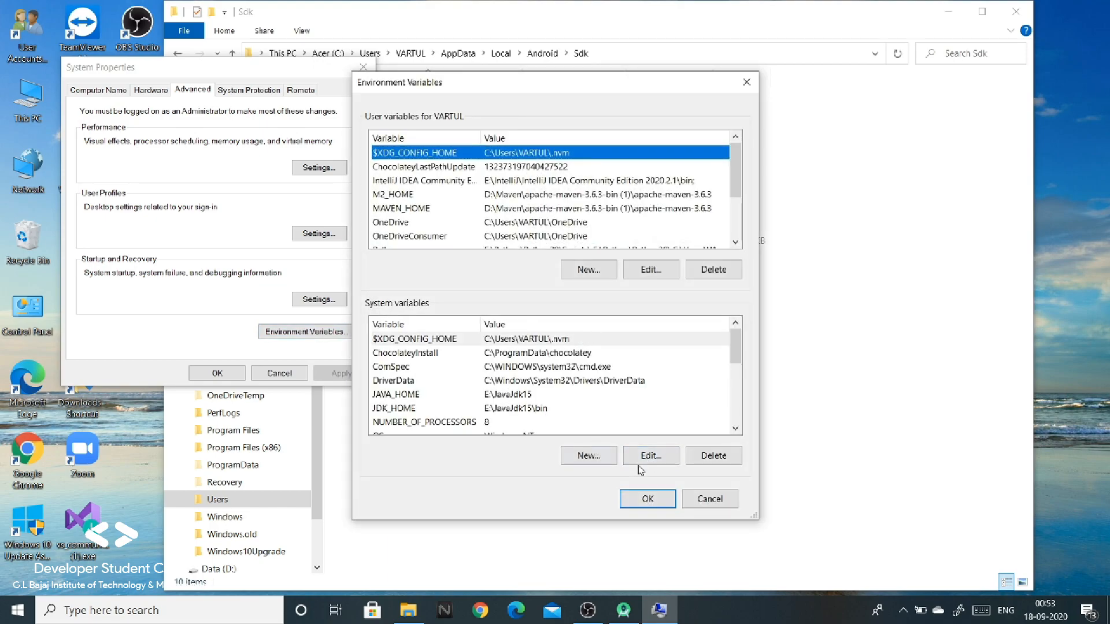
# - Create the system variable ANDROID_HOME with the path copied from the Android Sdk folder as its value
pyautogui.click(590, 456)
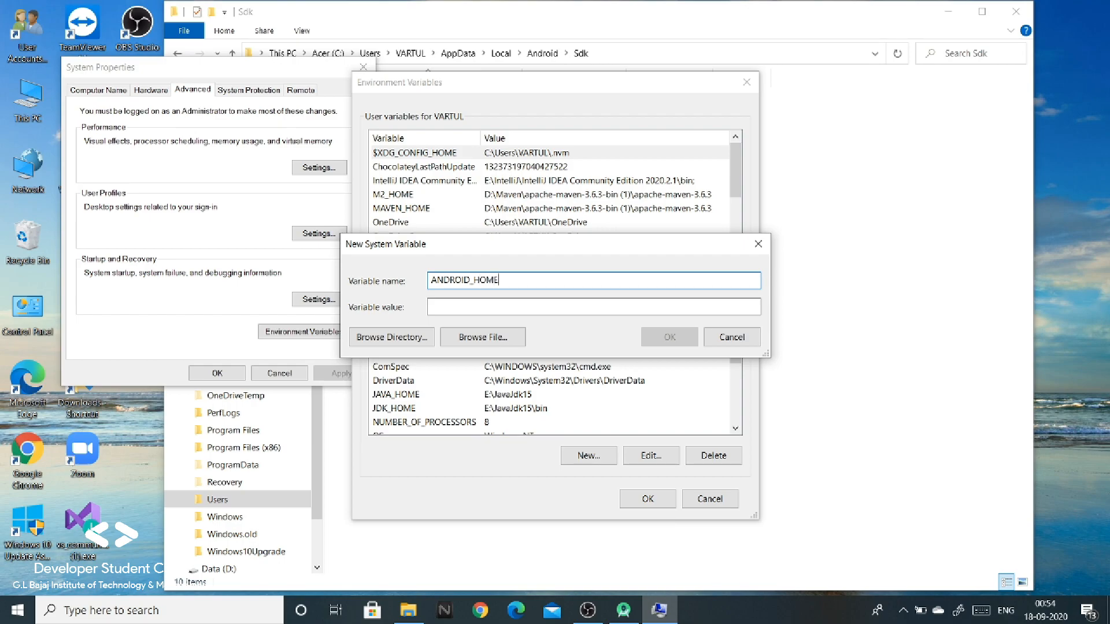
pyautogui.click(839, 192)
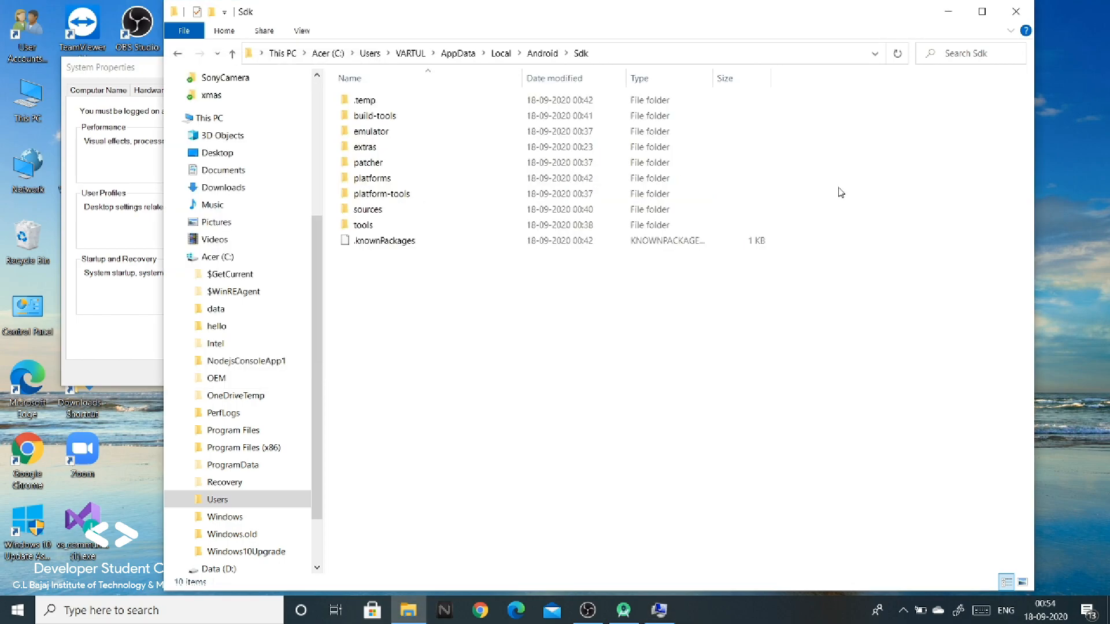
pyautogui.click(628, 56)
pyautogui.hotkey('ctrl', 'c')
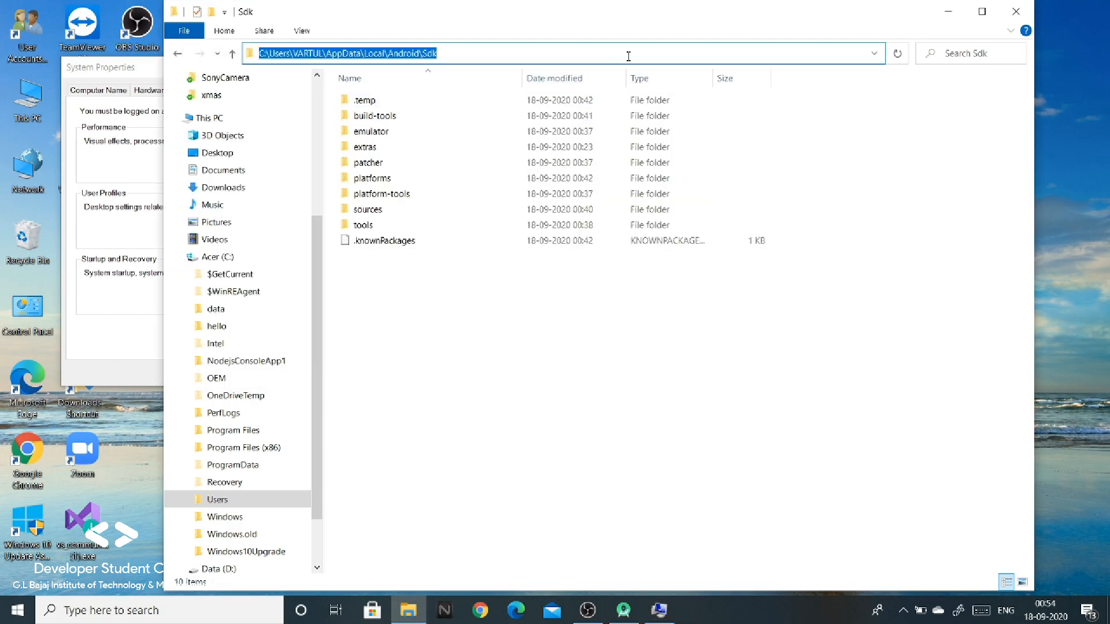
pyautogui.click(948, 11)
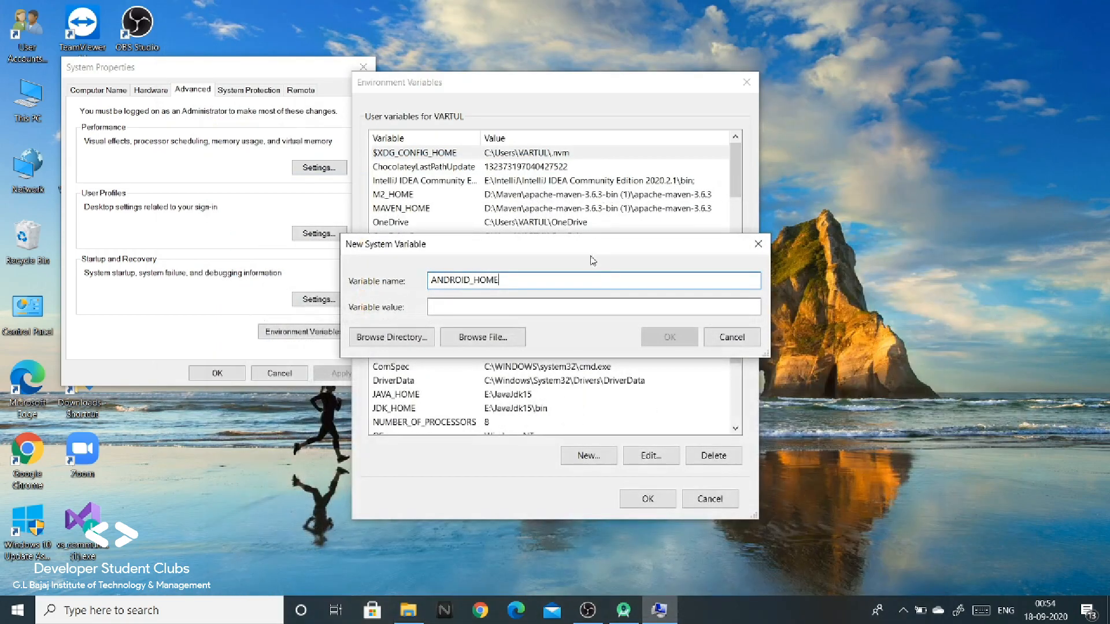
pyautogui.click(598, 307)
pyautogui.hotkey('ctrl', 'v')
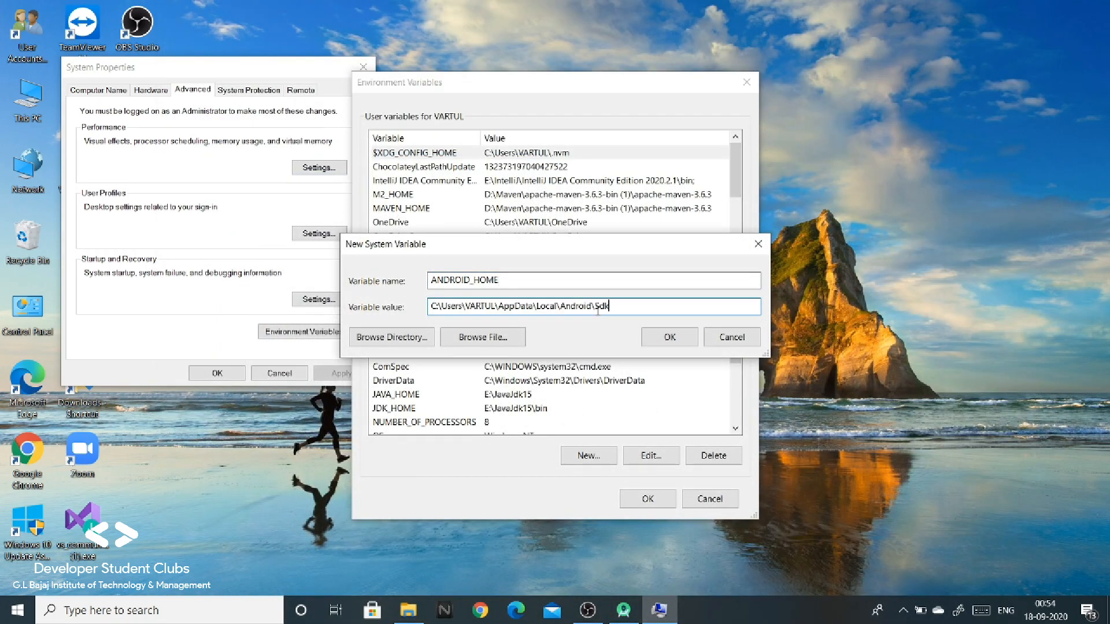
pyautogui.click(657, 338)
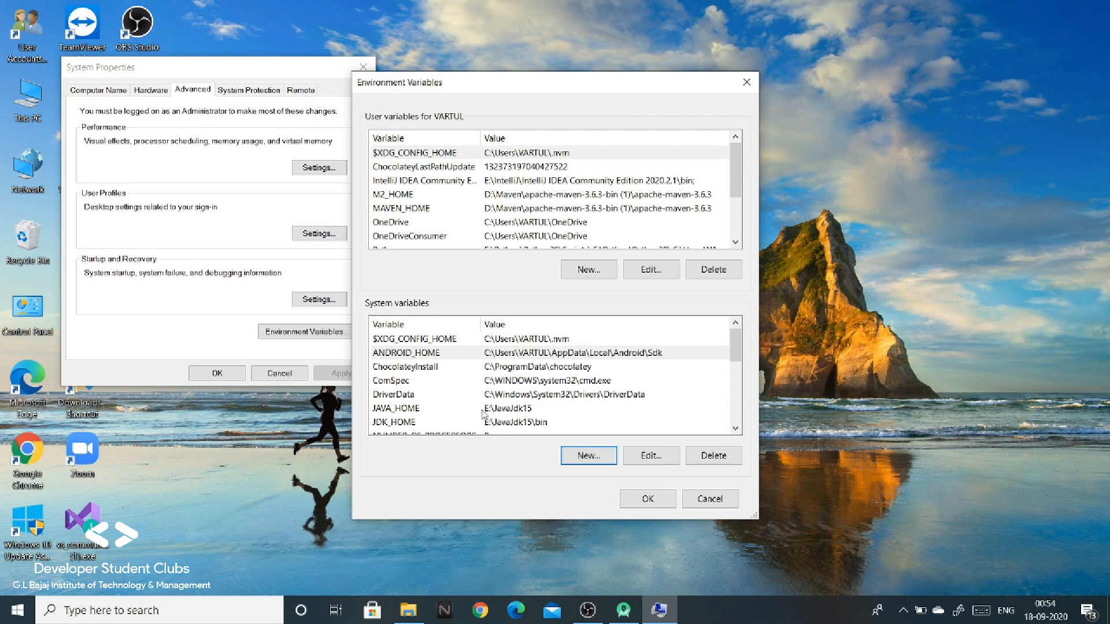
# - Create the system variable ANDROID_SDK_ROOT with the same Android Sdk folder path as its value
pyautogui.click(602, 461)
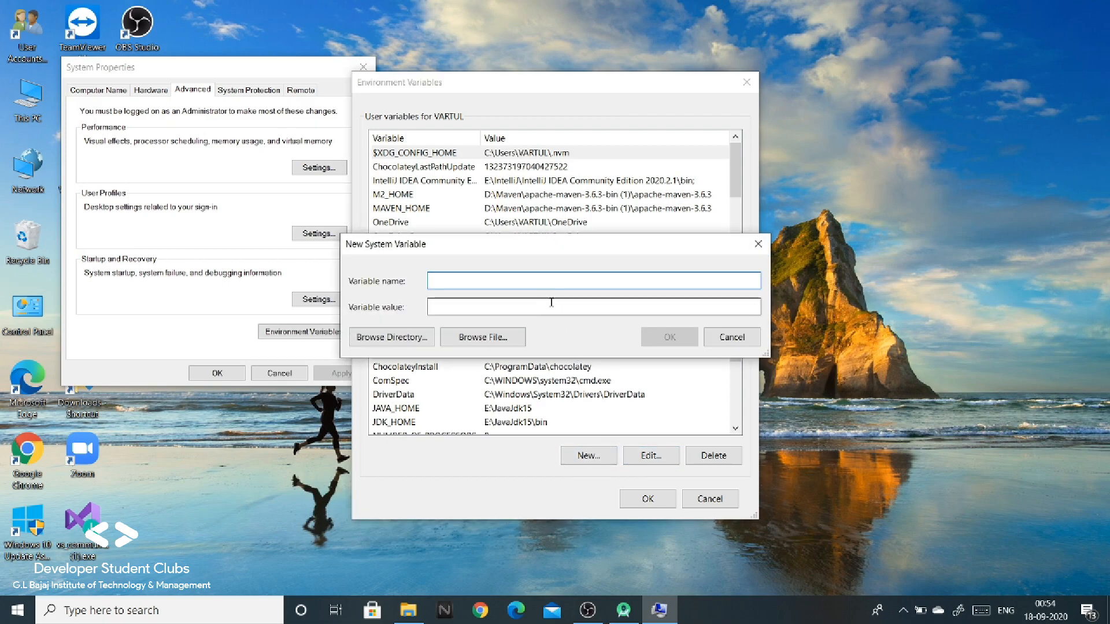
pyautogui.write('ANDROID_S')
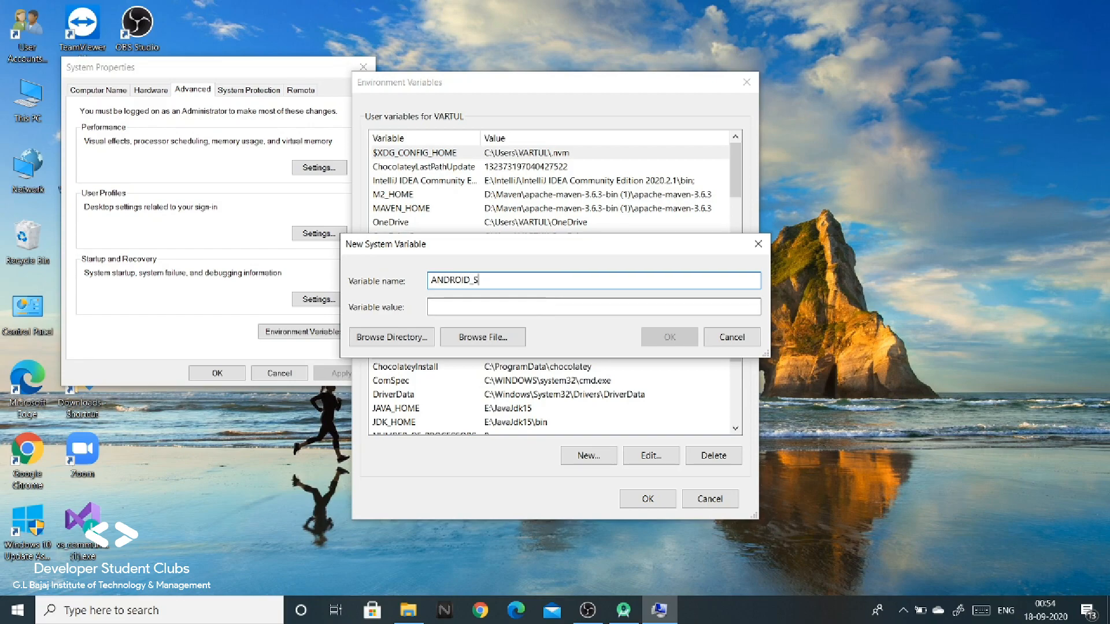
pyautogui.write('DKROOT_')
pyautogui.press('Tab')
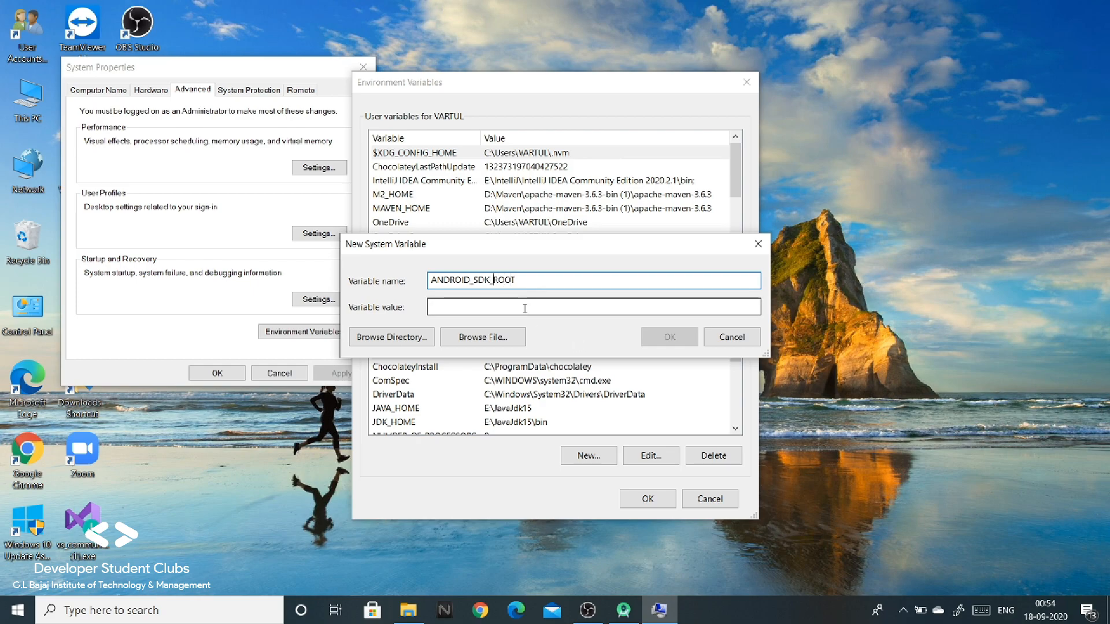
pyautogui.hotkey('ctrl', 'v')
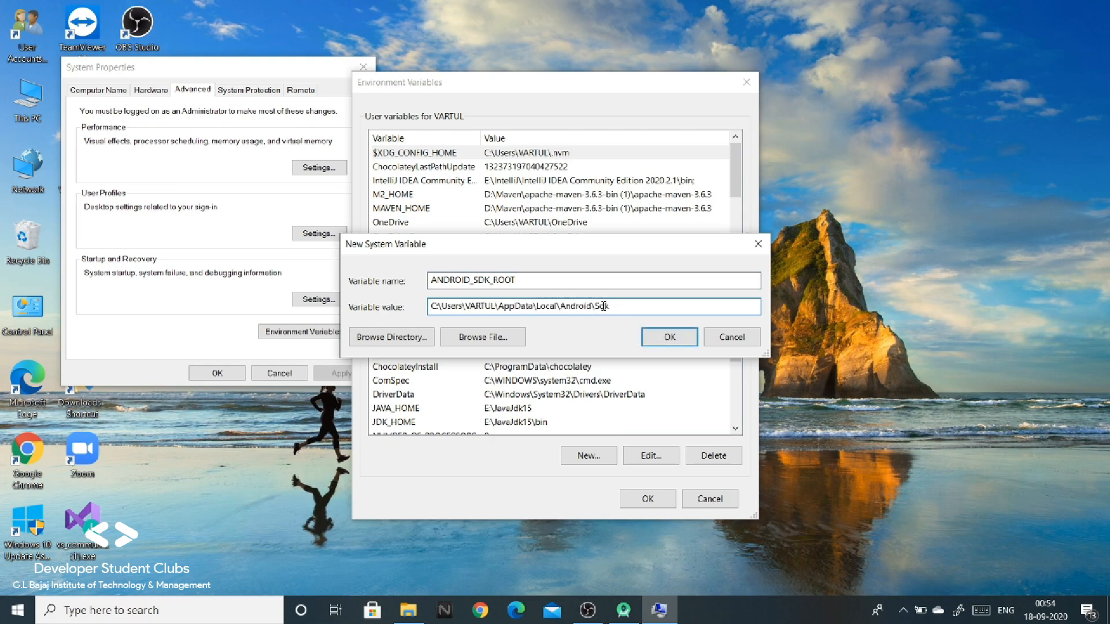
pyautogui.click(686, 340)
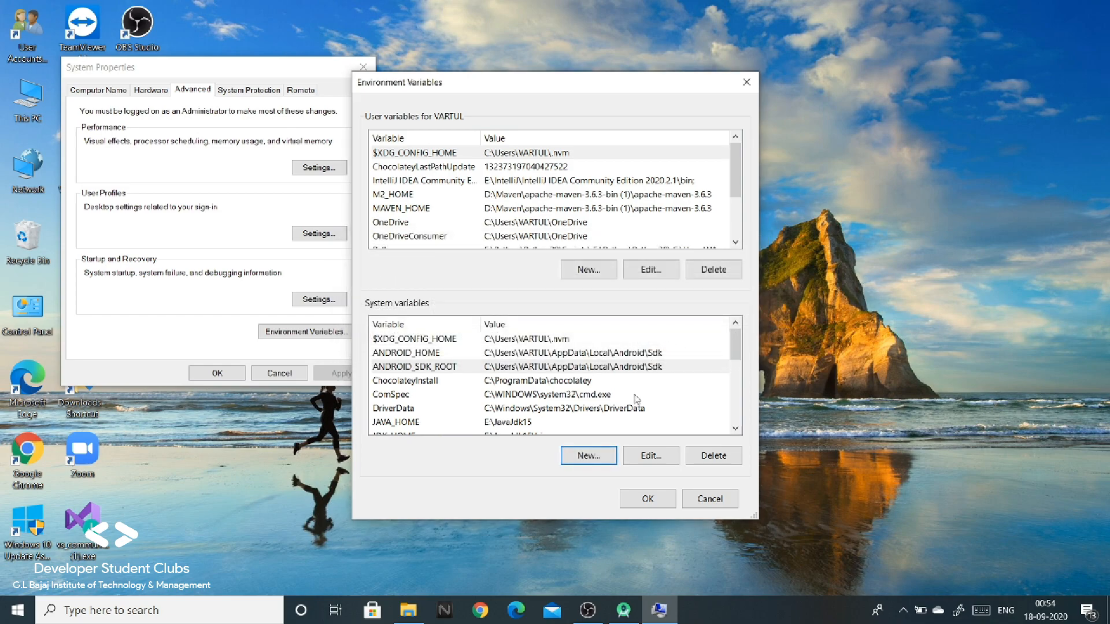
pyautogui.scroll(-1, 556, 403)
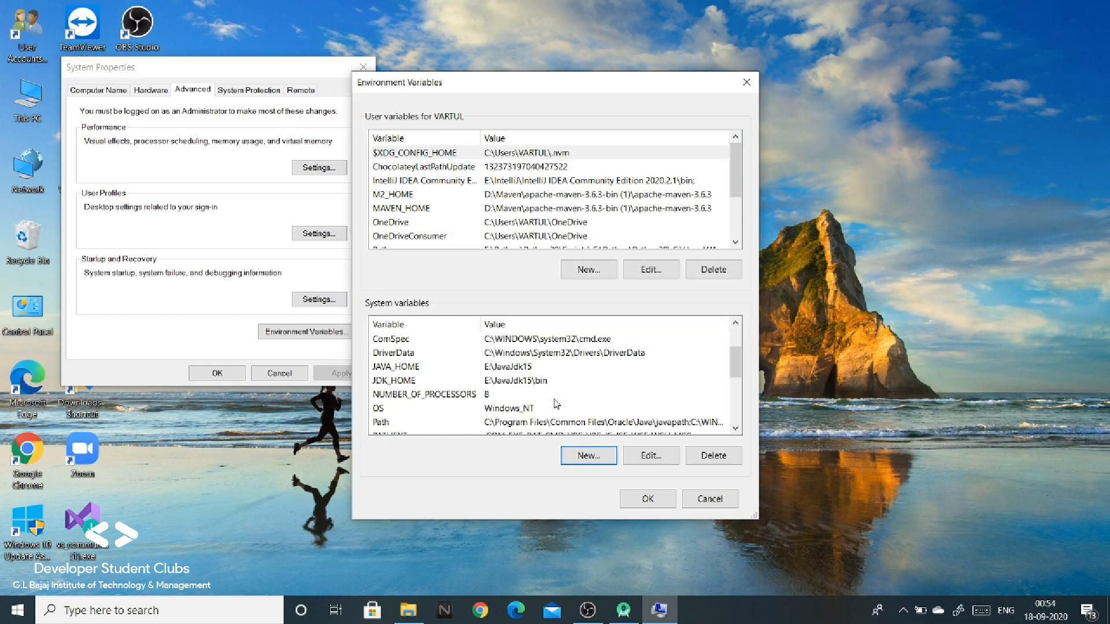
# - Add the full path of the Android\Sdk\platforms folder as a new entry in the system variable Path
pyautogui.click(513, 423)
pyautogui.click(654, 458)
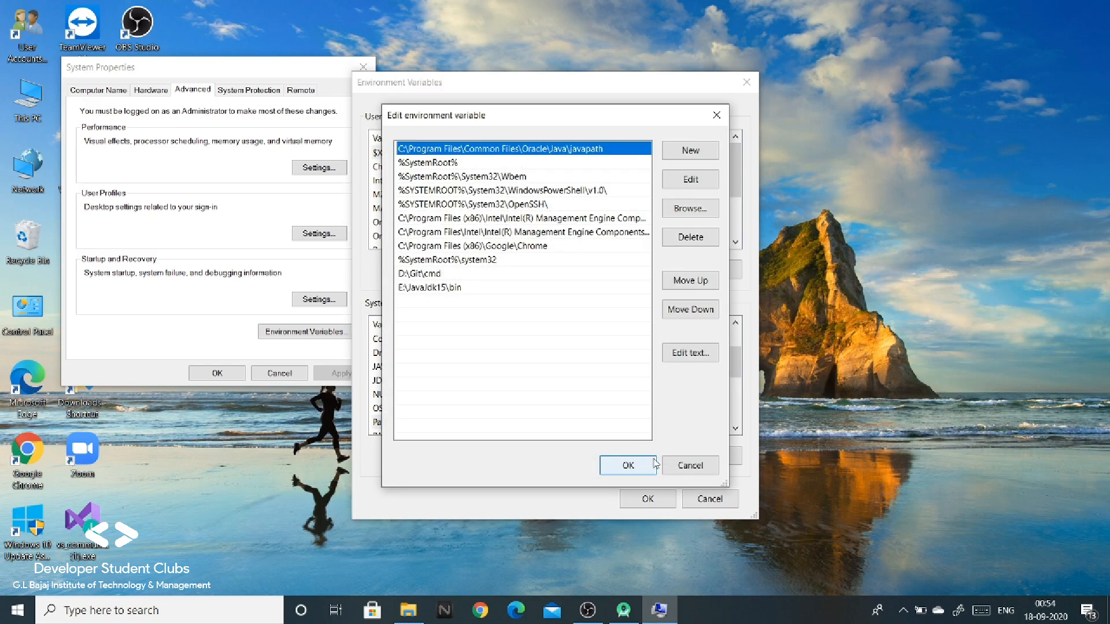
pyautogui.click(617, 612)
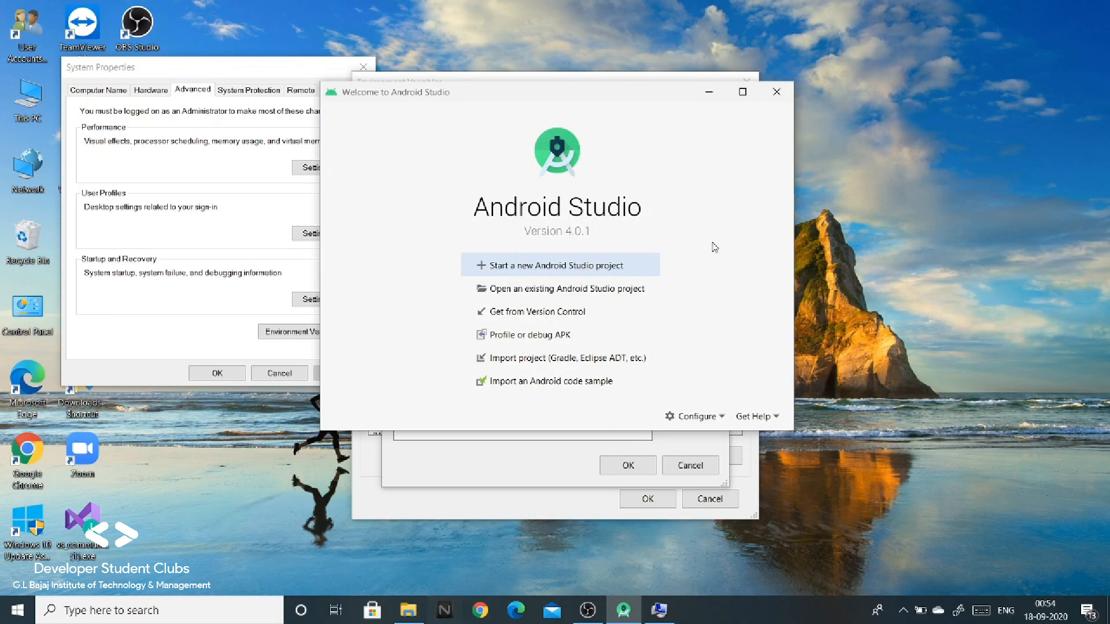
pyautogui.click(709, 96)
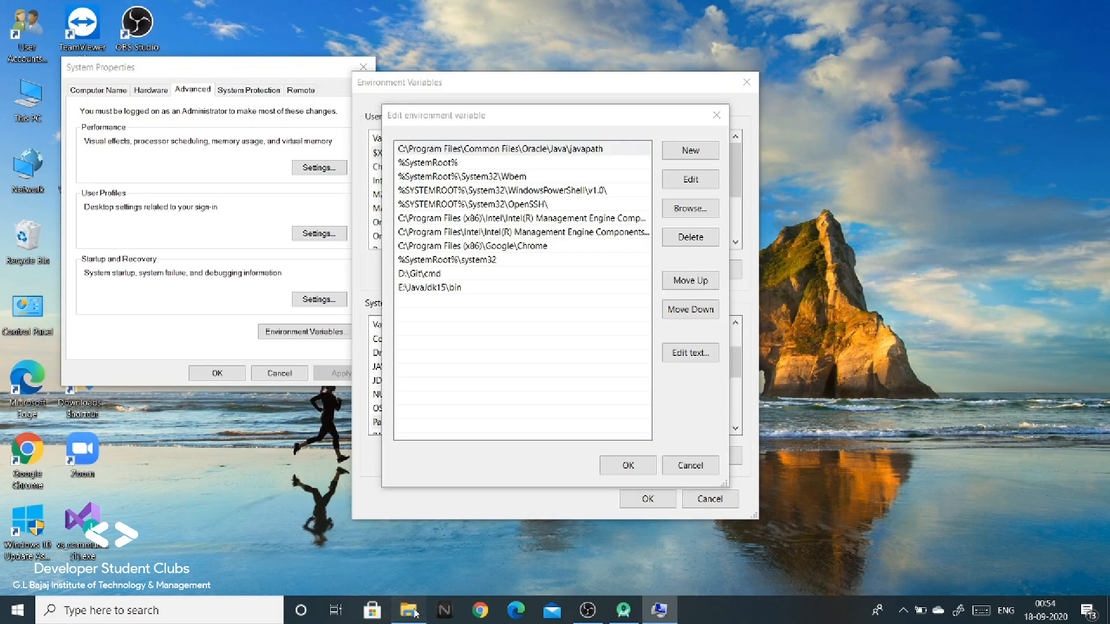
pyautogui.click(408, 610)
pyautogui.doubleClick(434, 184)
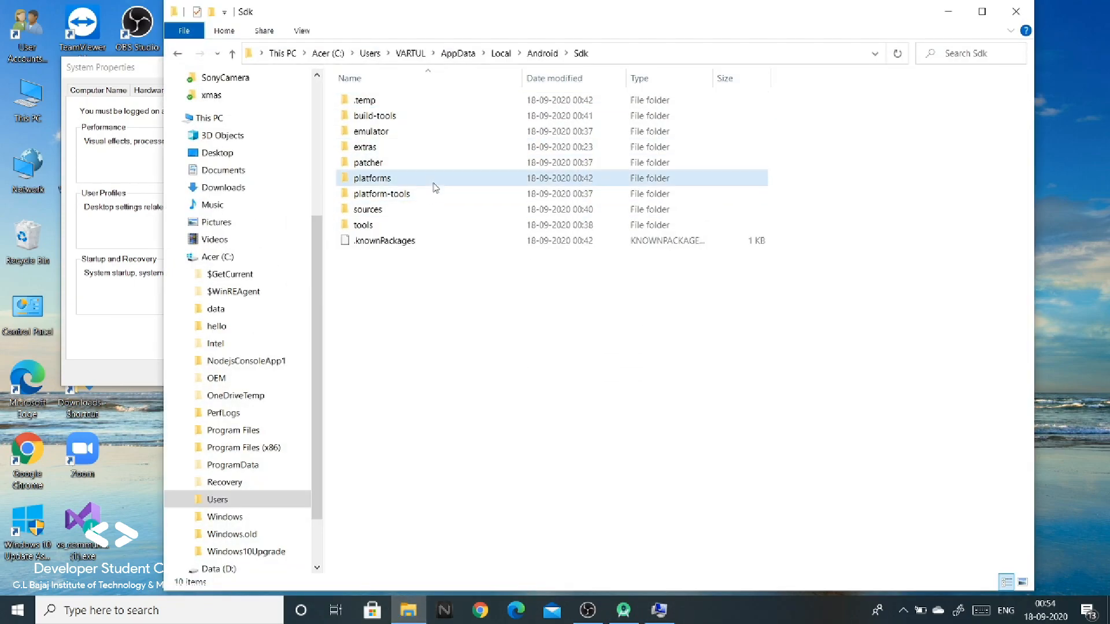
pyautogui.click(694, 52)
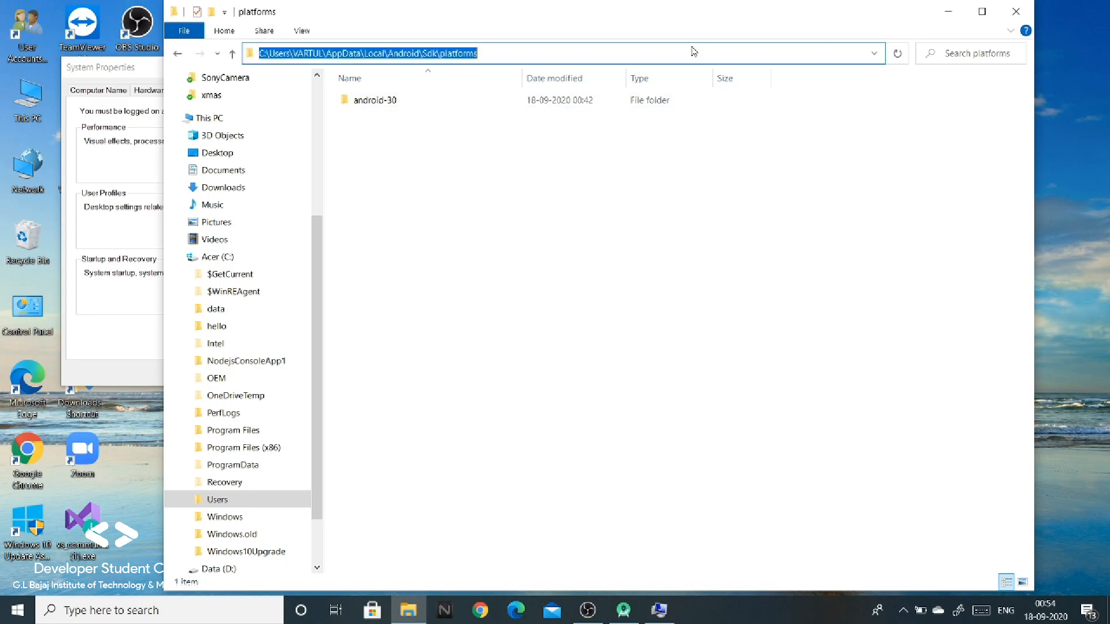
pyautogui.click(947, 11)
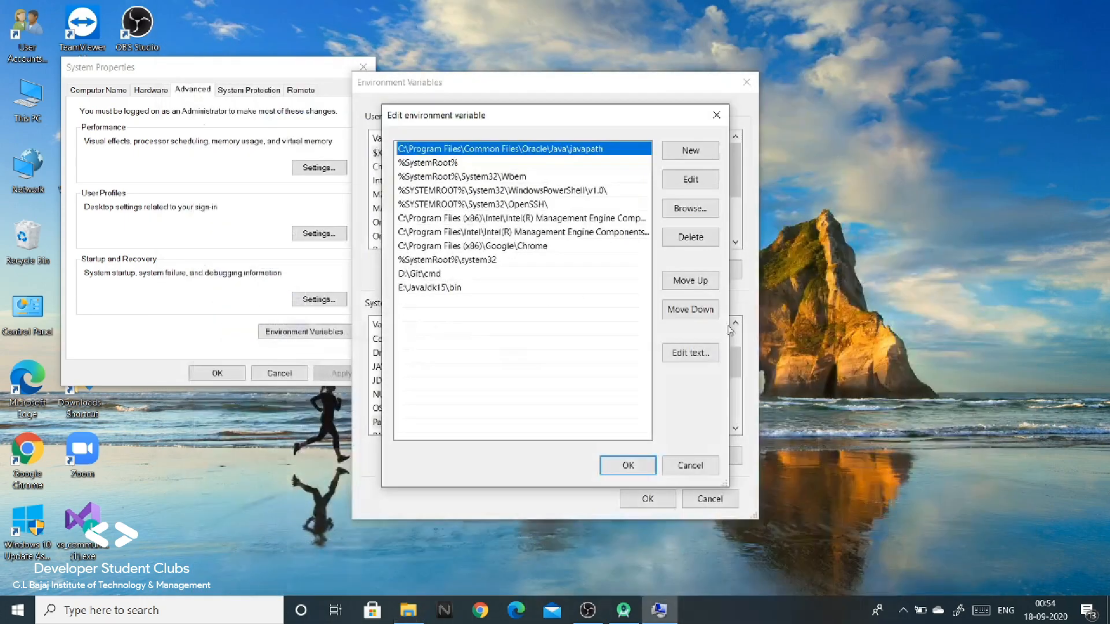
pyautogui.click(690, 150)
pyautogui.hotkey('ctrl', 'v')
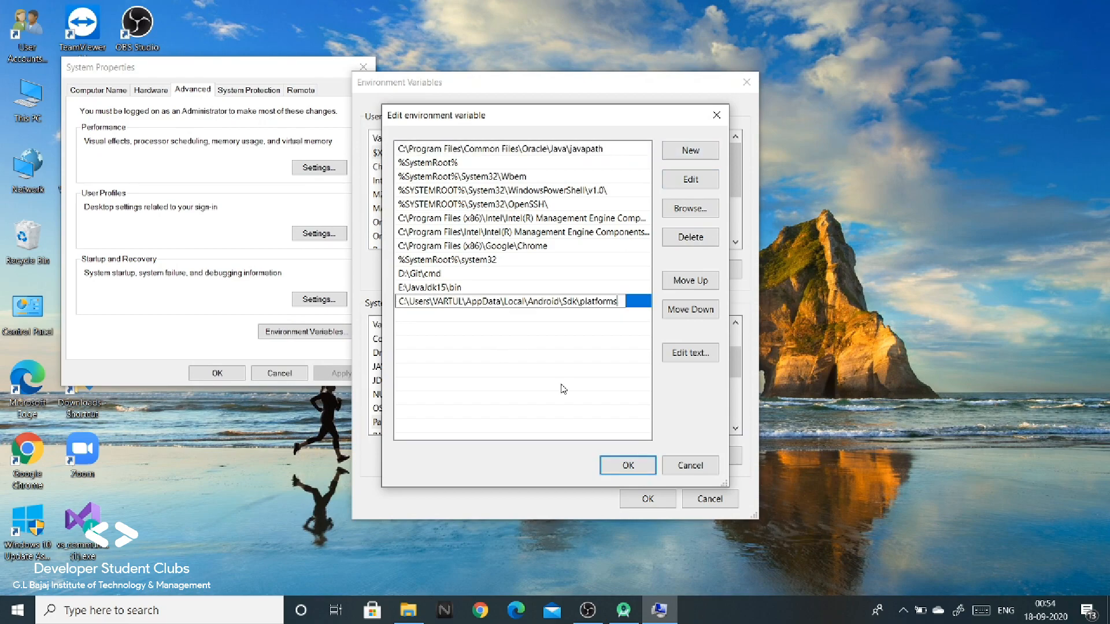
pyautogui.click(630, 465)
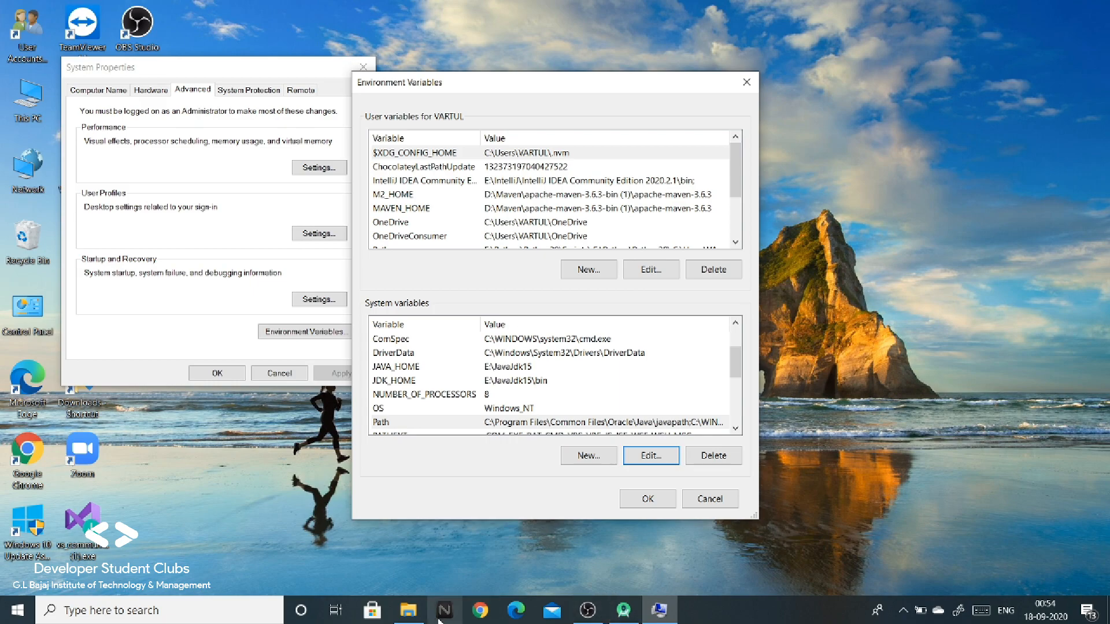
# - Switch to File Explorer and copy the full path of the platform-tools folder inside Android\Sdk
pyautogui.moveTo(415, 619)
pyautogui.click(411, 554)
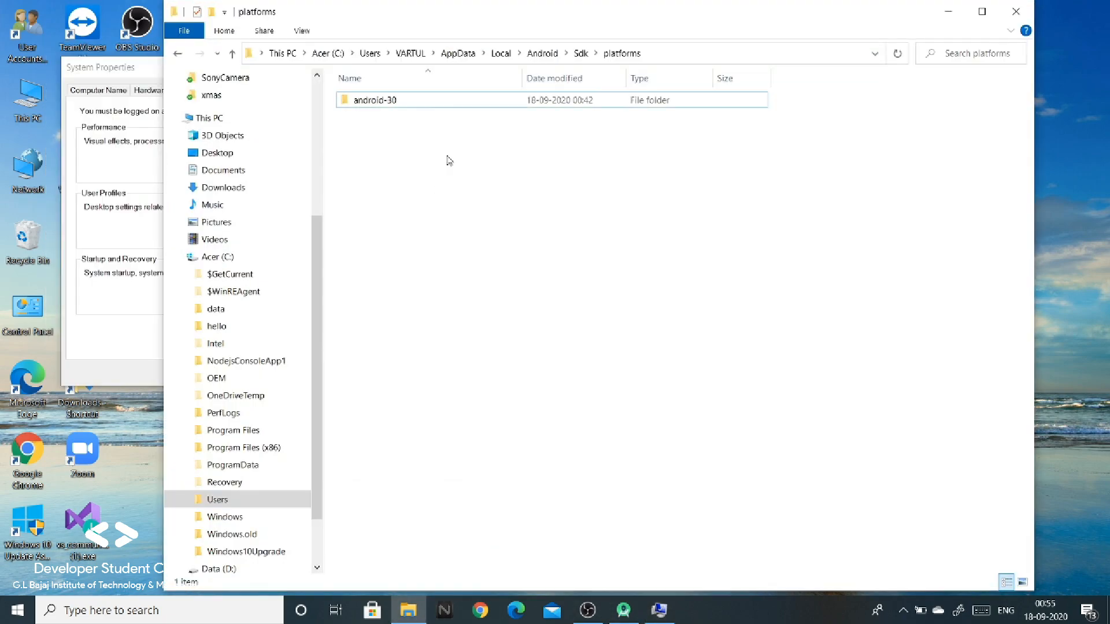
pyautogui.click(581, 53)
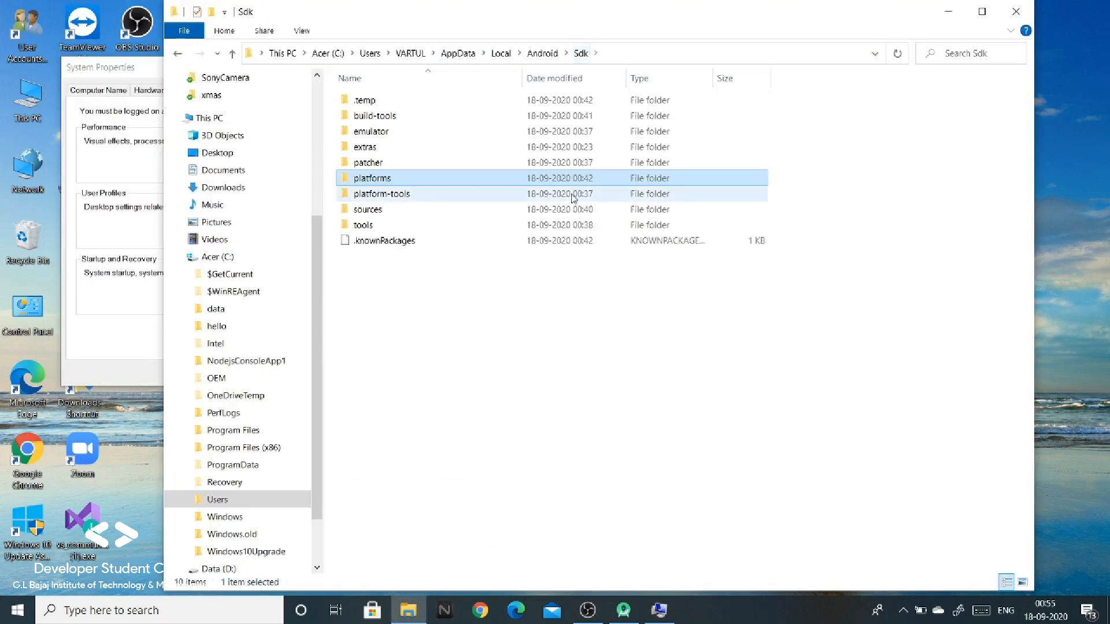
pyautogui.doubleClick(519, 194)
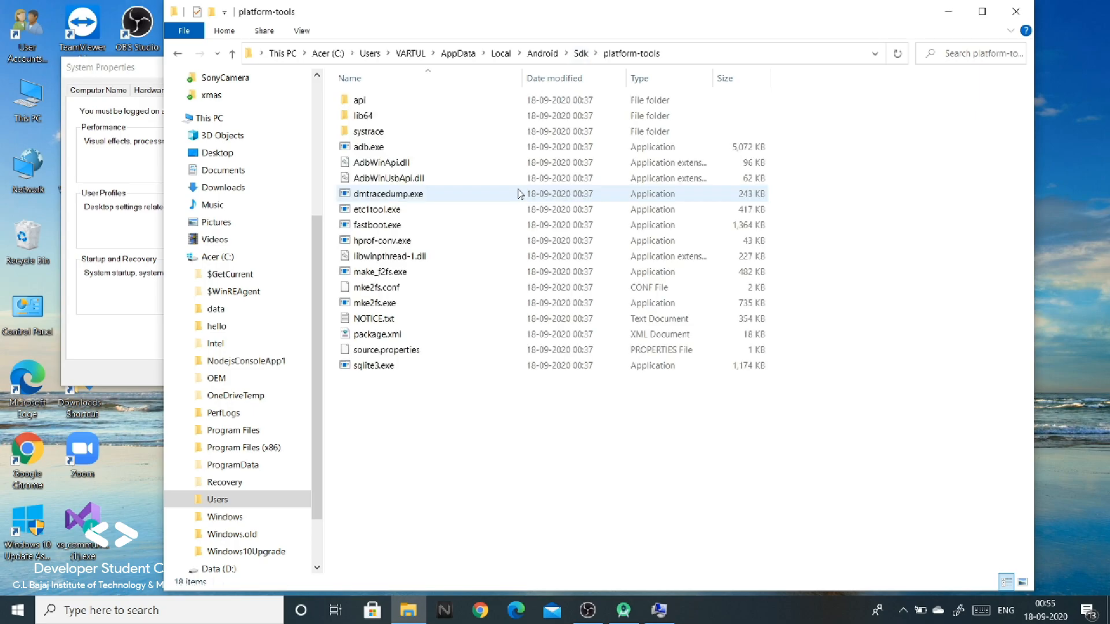
pyautogui.click(714, 53)
pyautogui.hotkey('ctrl', 'c')
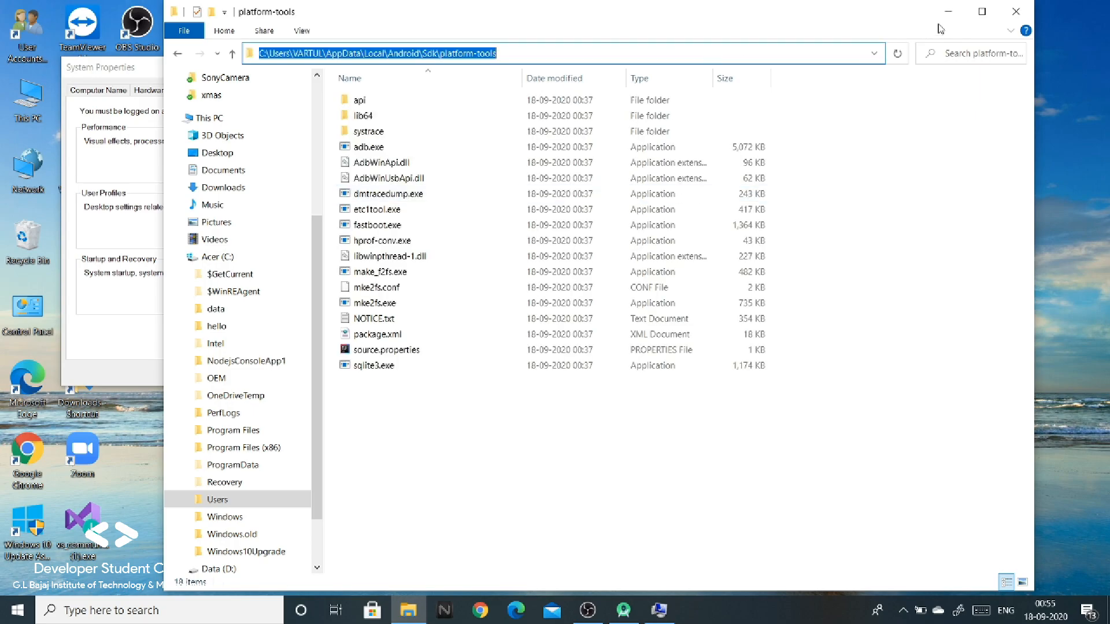
pyautogui.click(948, 11)
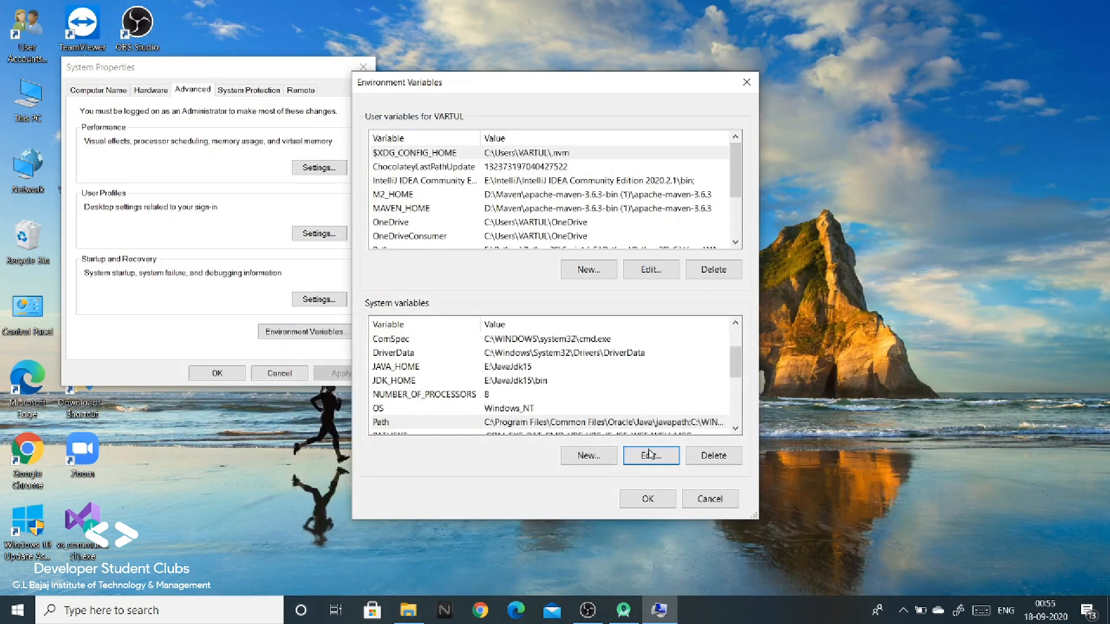
# - Add the copied platform-tools path as a new entry in the system variable Path and accept the environment variable and system properties changes
pyautogui.click(623, 425)
pyautogui.click(648, 456)
pyautogui.click(682, 152)
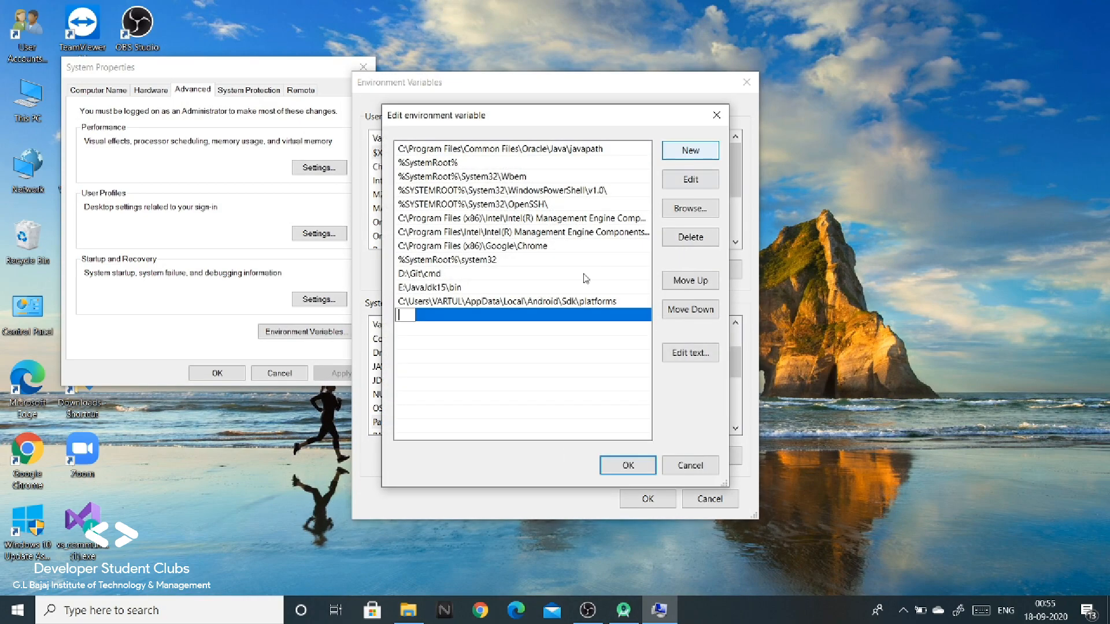
pyautogui.hotkey('ctrl', 'v')
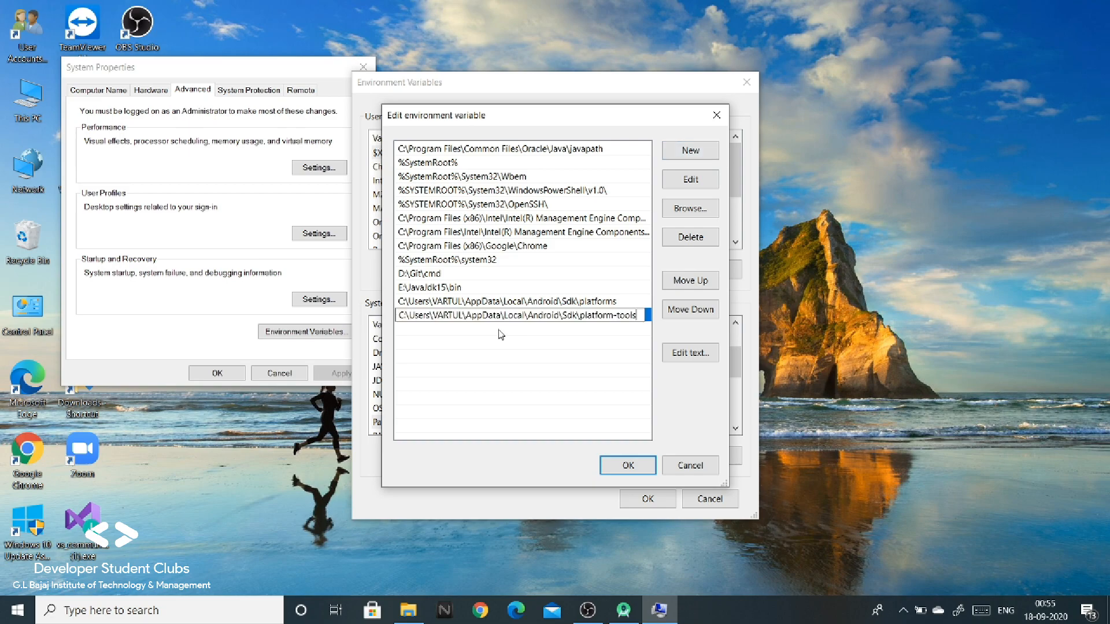
pyautogui.click(627, 466)
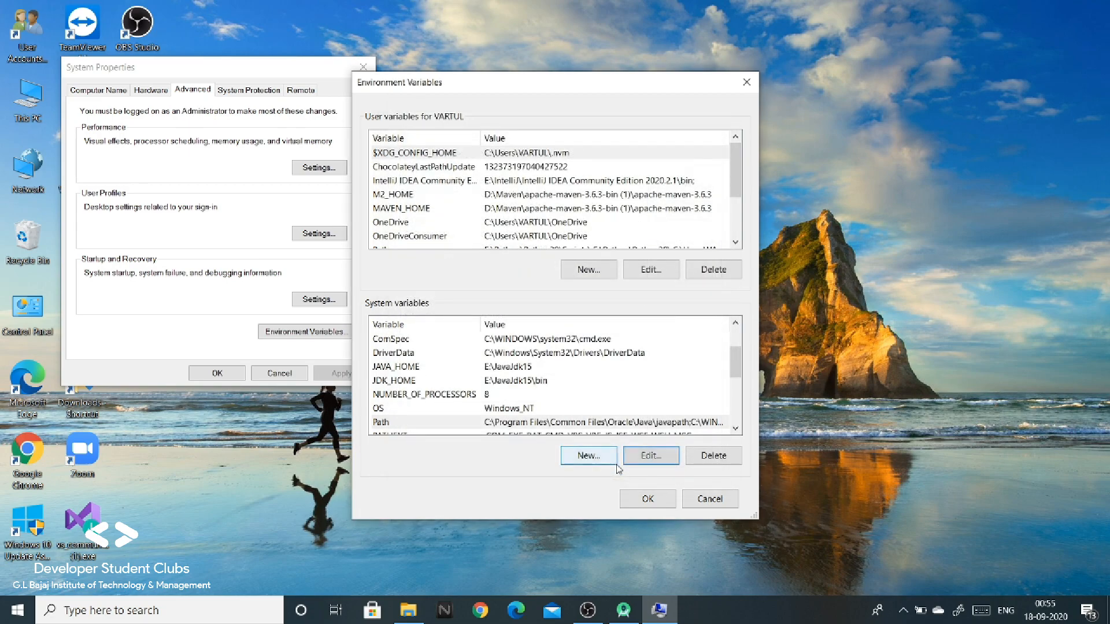
pyautogui.click(647, 498)
pyautogui.click(217, 373)
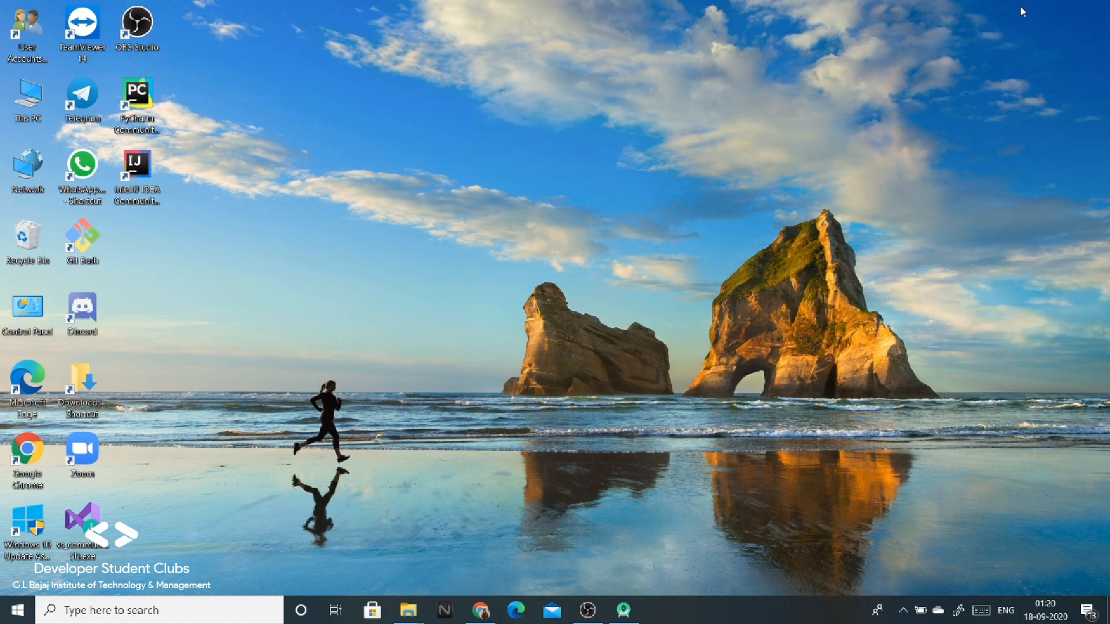
# - Switch to Chrome, search Google for "flutter" and open the Windows installation guide on flutter.dev
pyautogui.click(480, 610)
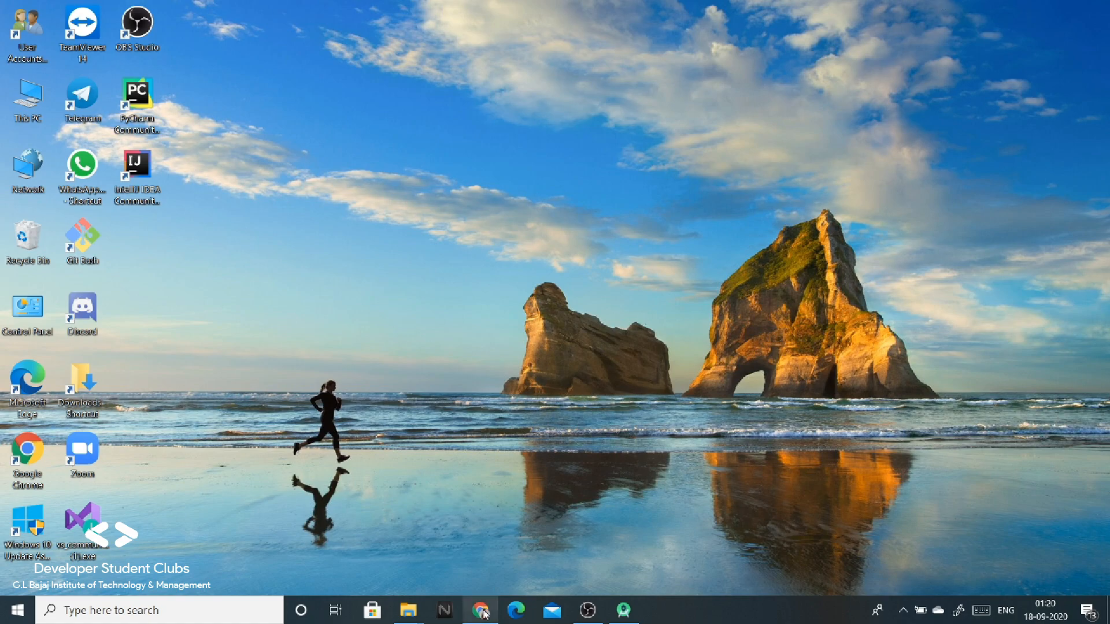
pyautogui.click(324, 39)
pyautogui.write('flu')
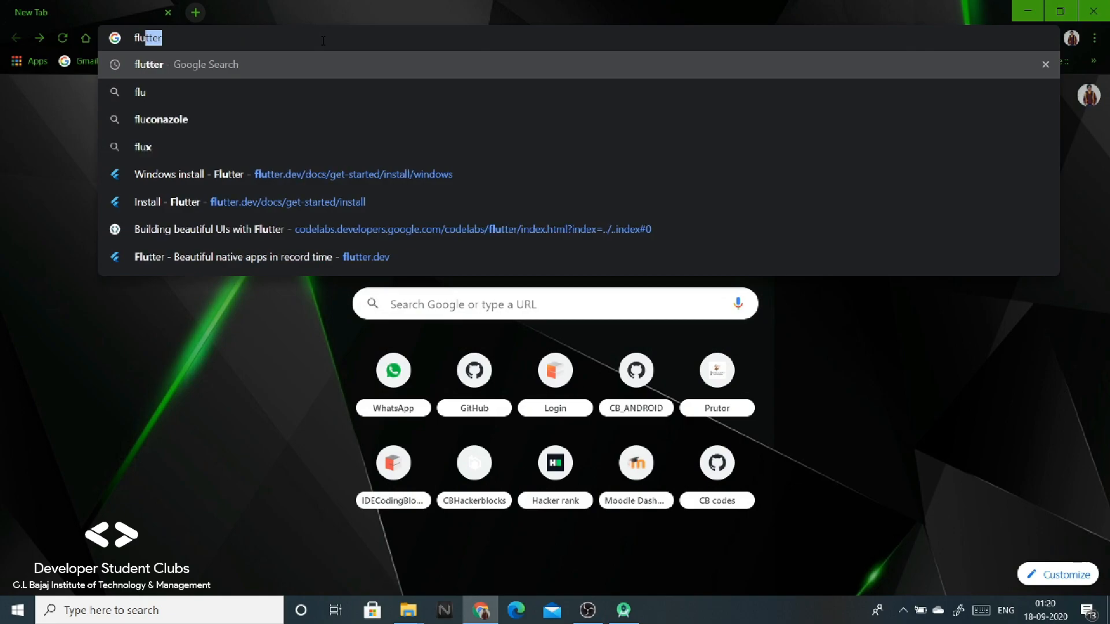
pyautogui.press('Return')
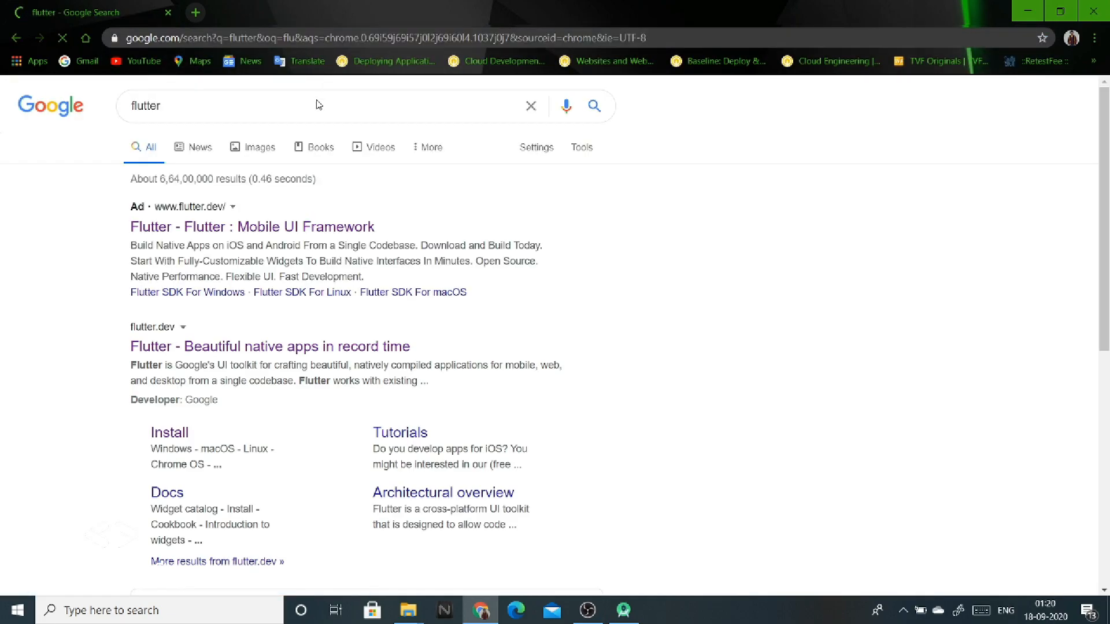
pyautogui.click(168, 439)
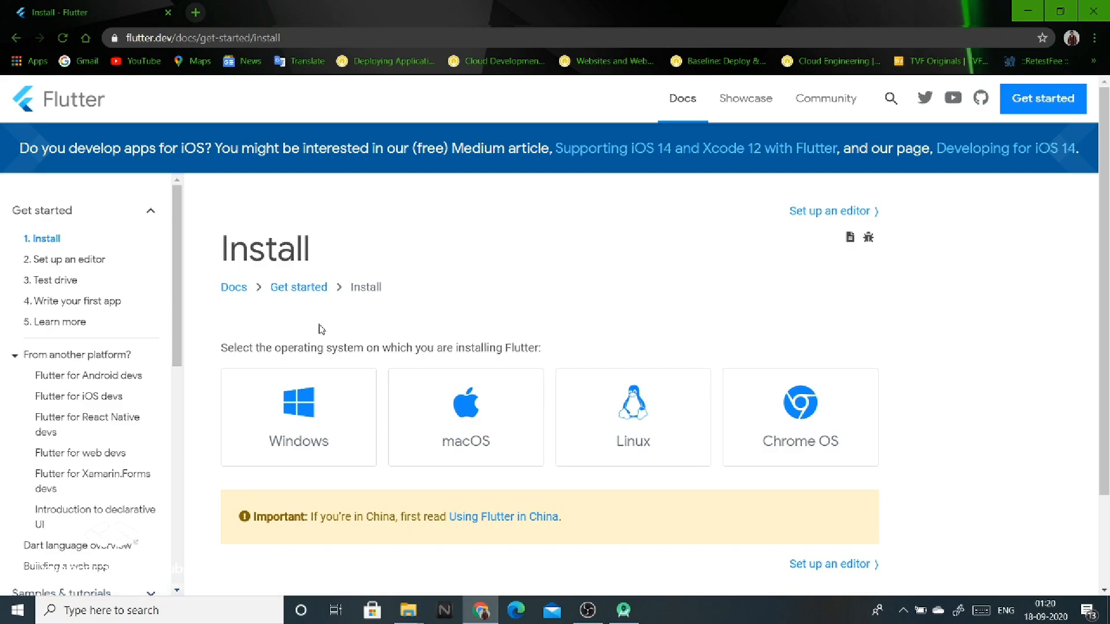
pyautogui.click(295, 425)
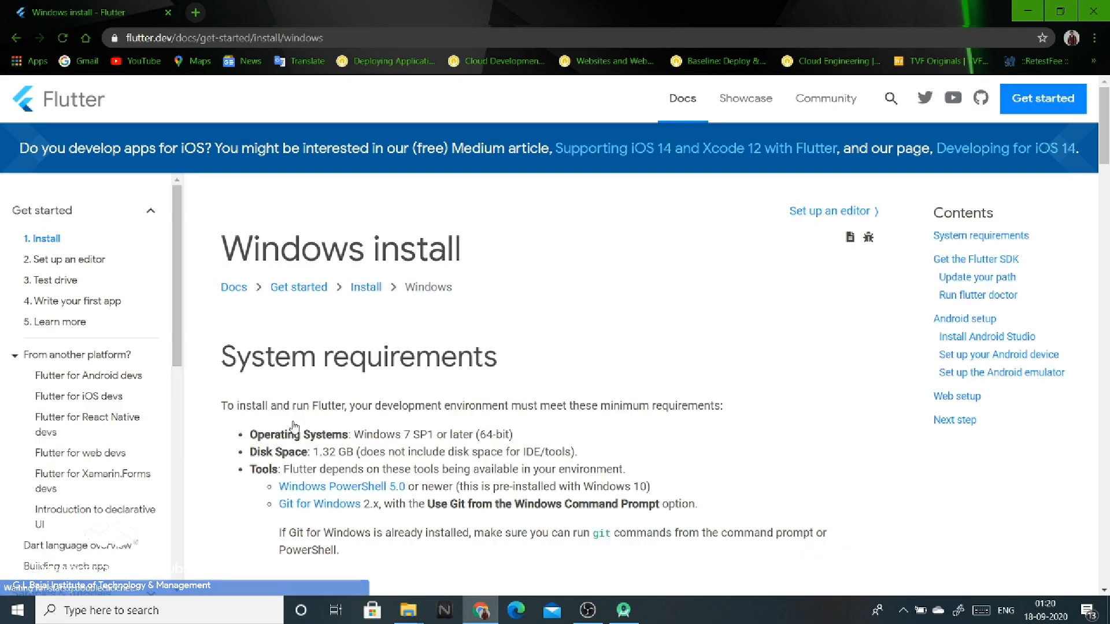
# - Review Flutter's system requirements, look at the linked Git for Windows download page and return to the guide
pyautogui.scroll(-4, 681, 325)
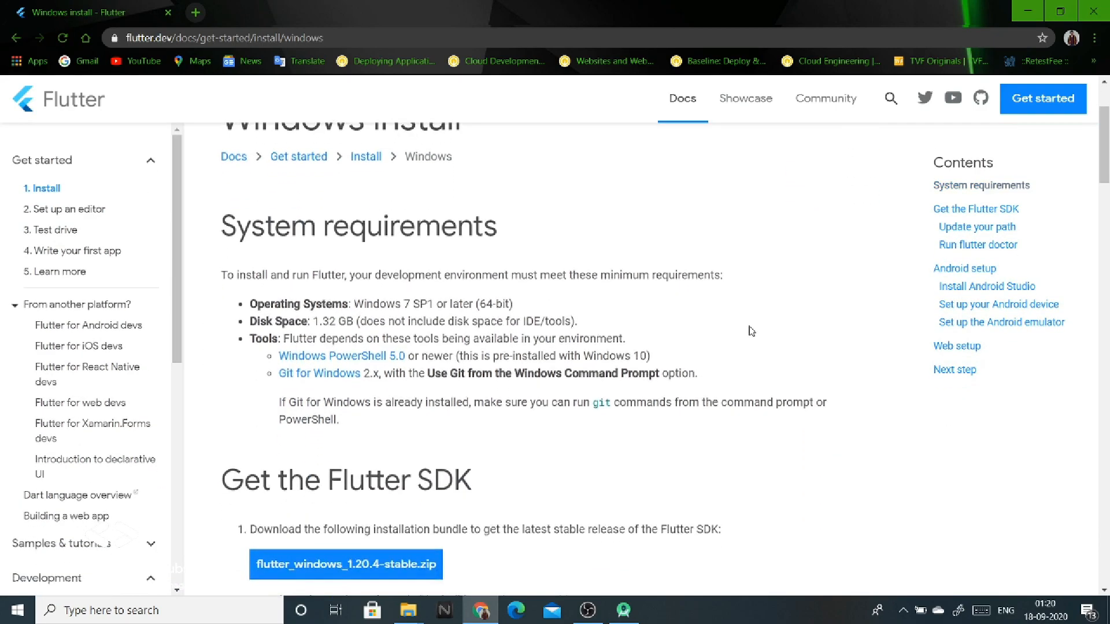
pyautogui.scroll(1, 751, 330)
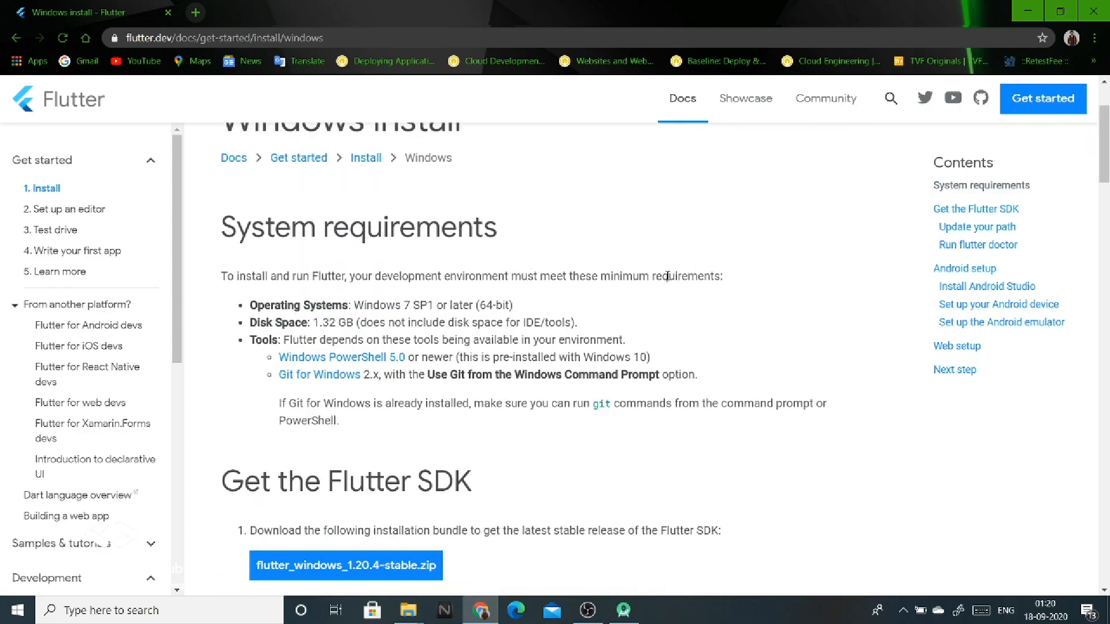
pyautogui.scroll(1, 668, 276)
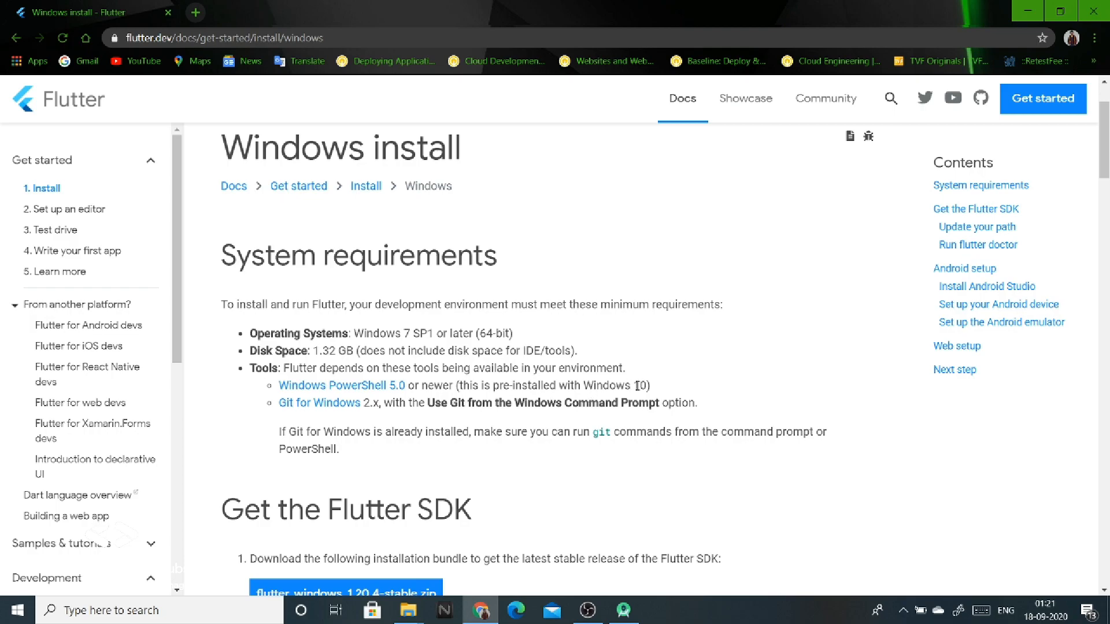
pyautogui.click(310, 406)
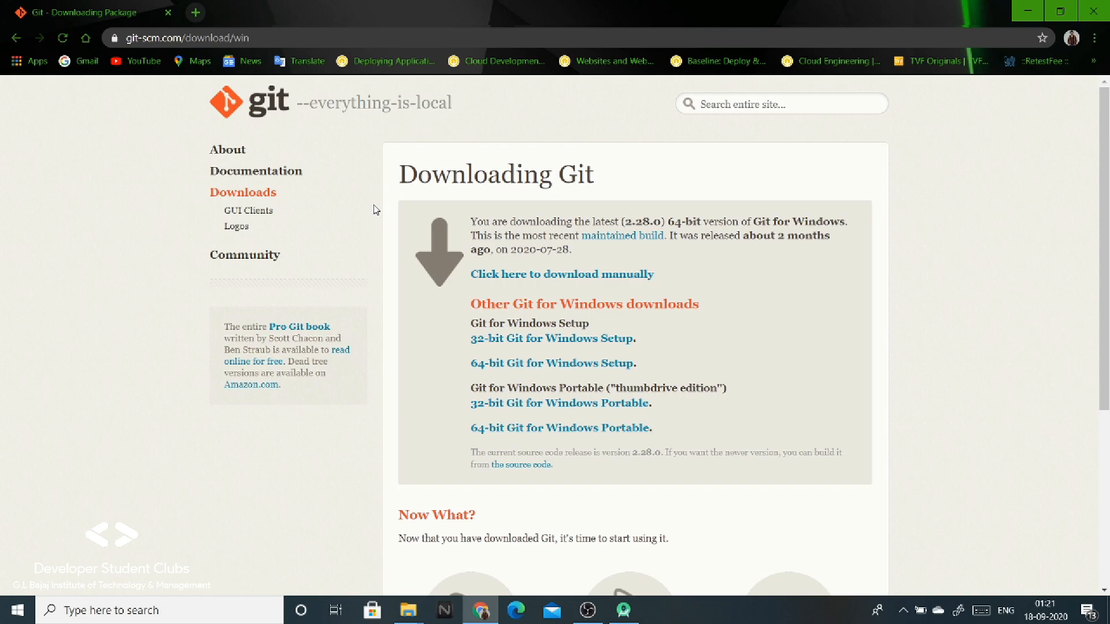
pyautogui.click(16, 39)
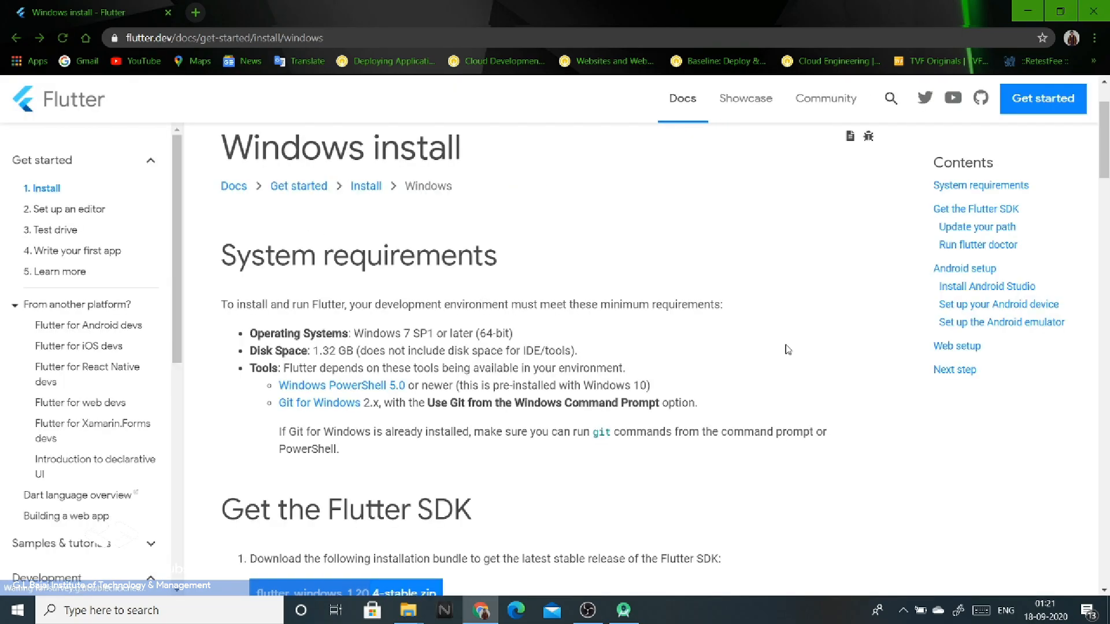
# - Download the Flutter SDK bundle flutter_windows_1.20.4-stable.zip and view the extraction instructions
pyautogui.scroll(-1, 861, 427)
pyautogui.scroll(-2, 860, 427)
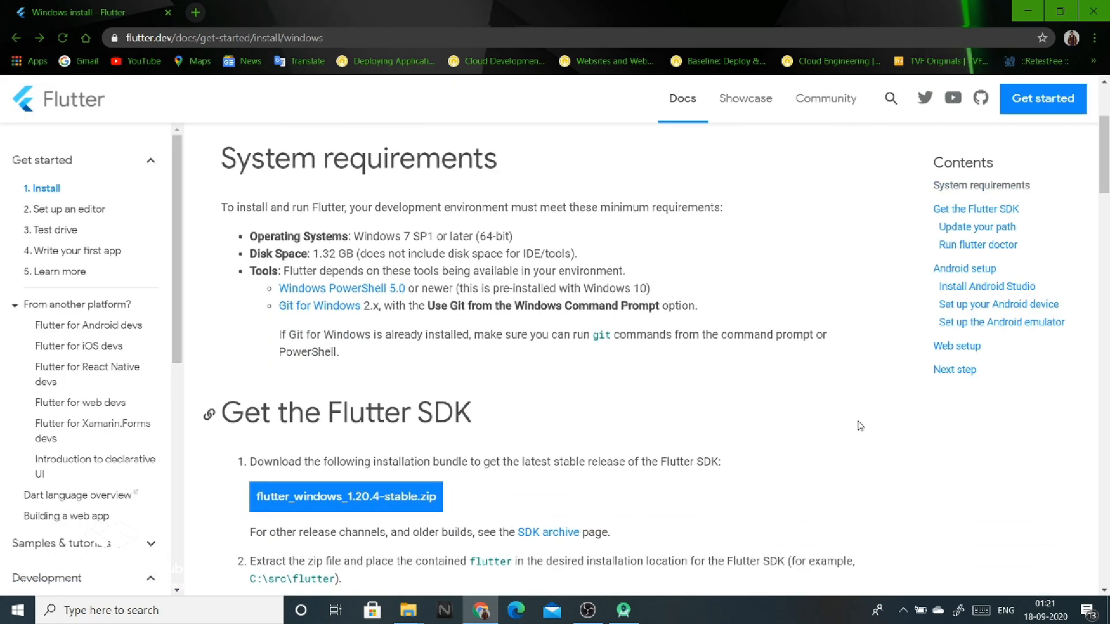
pyautogui.scroll(-1, 586, 421)
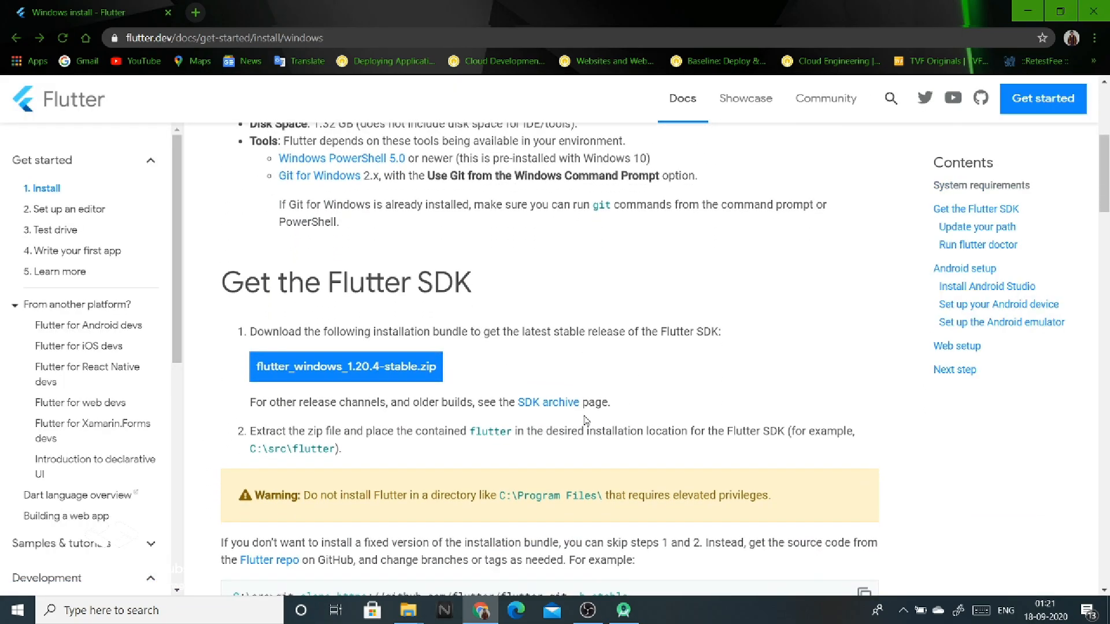
pyautogui.click(416, 370)
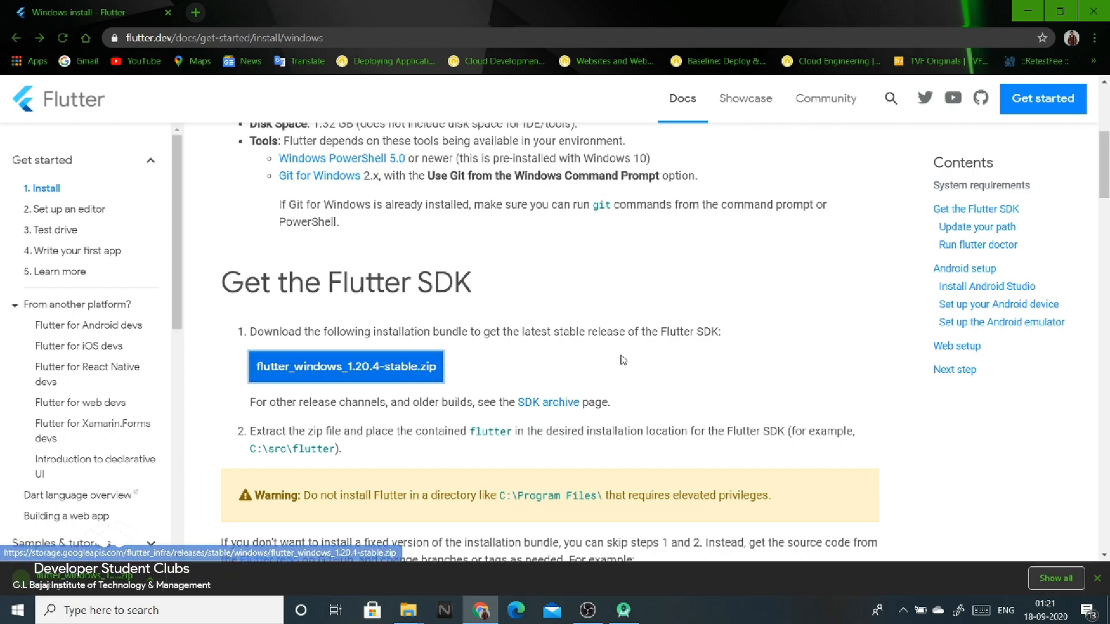
pyautogui.scroll(-2, 682, 359)
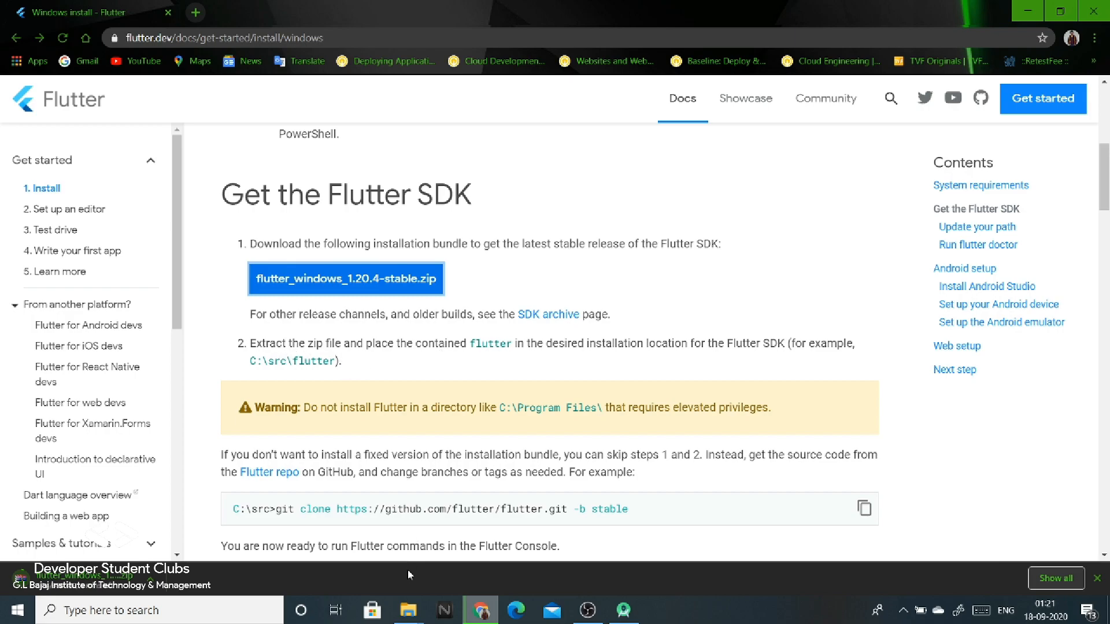
# - Switch to File Explorer and examine the flutter folder location in C:\src
pyautogui.moveTo(407, 618)
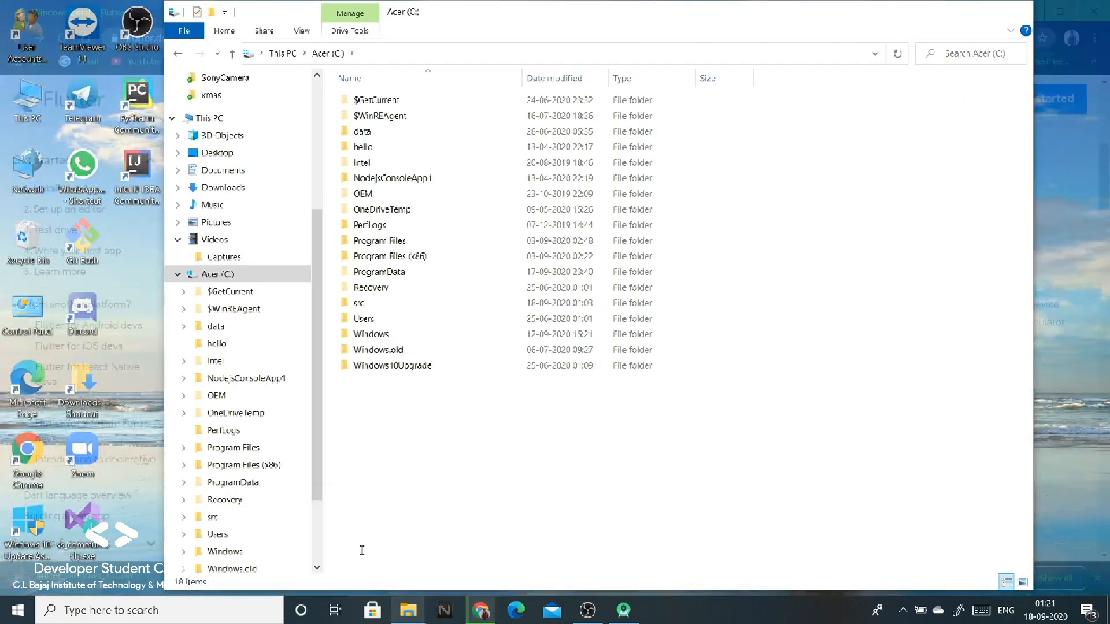
pyautogui.click(359, 550)
pyautogui.doubleClick(378, 307)
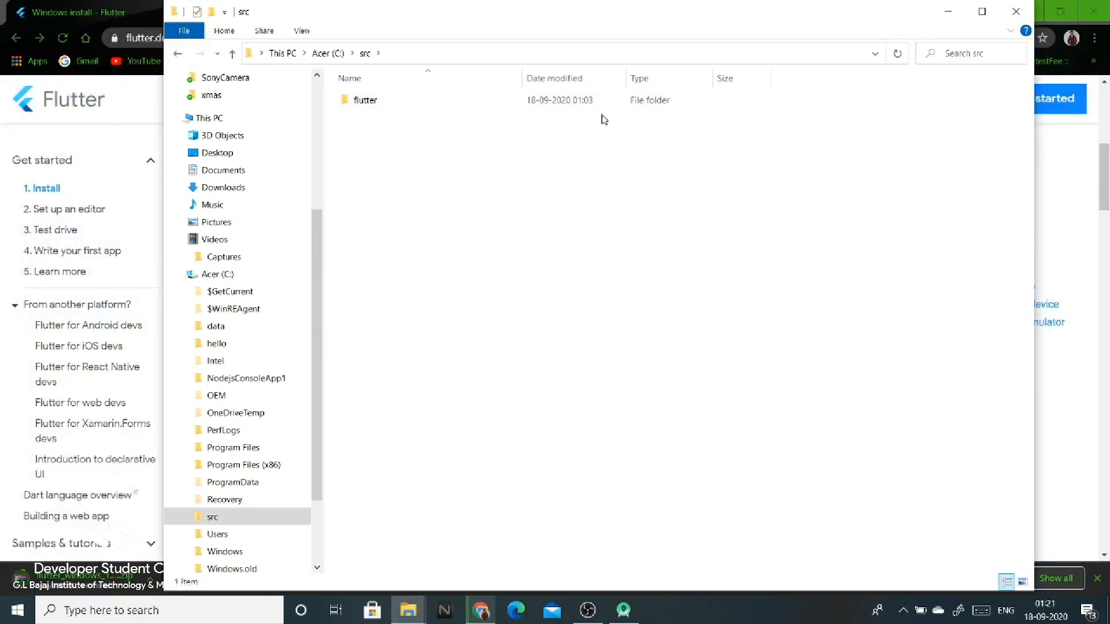
pyautogui.doubleClick(674, 101)
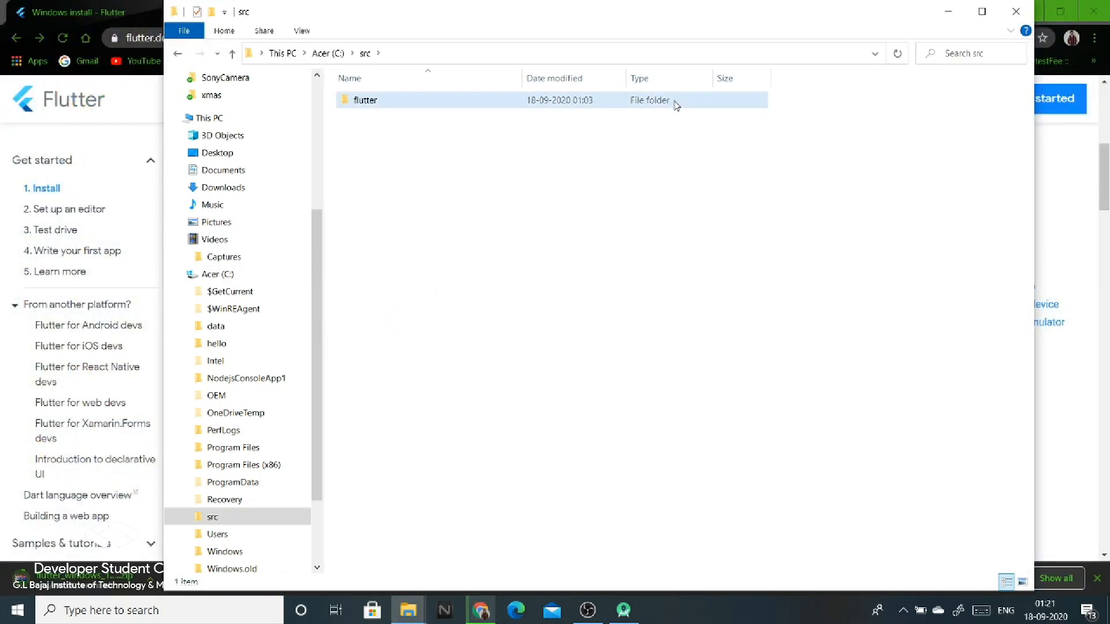
pyautogui.click(365, 53)
pyautogui.click(946, 21)
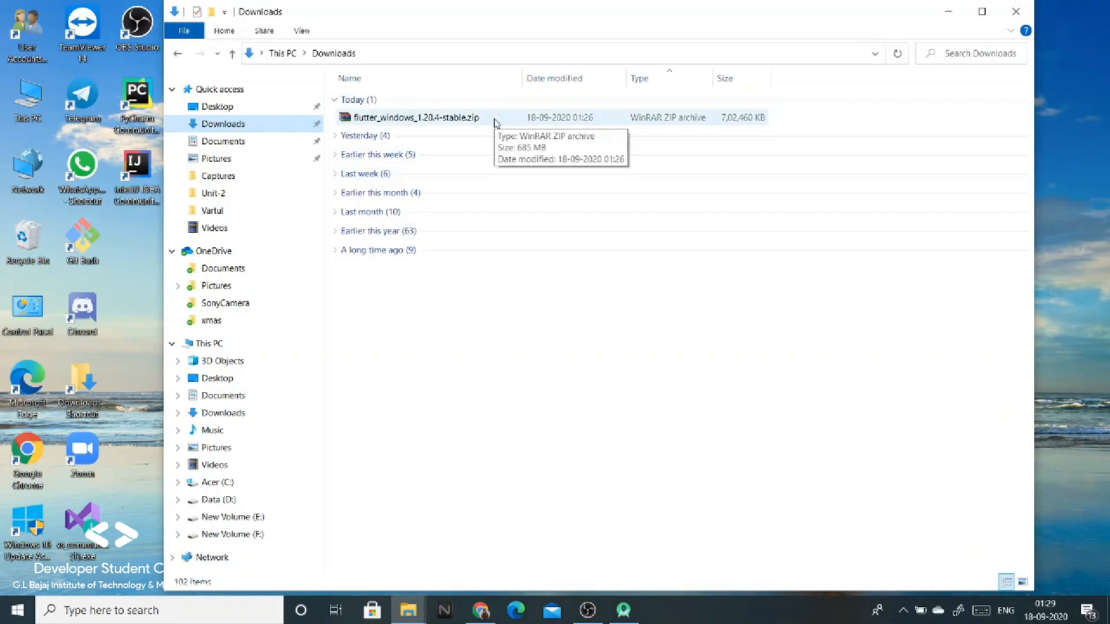
# - Copy flutter_windows_1.20.4-stable.zip from Downloads into C:\src\flutter and extract it there
pyautogui.click(494, 119)
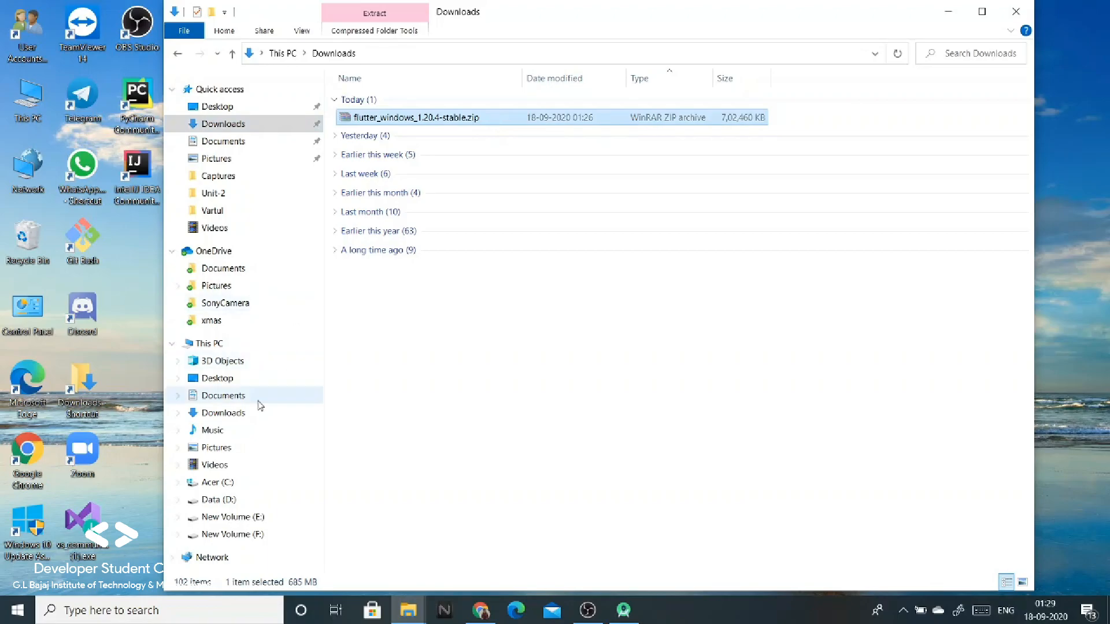
pyautogui.click(215, 345)
pyautogui.doubleClick(401, 253)
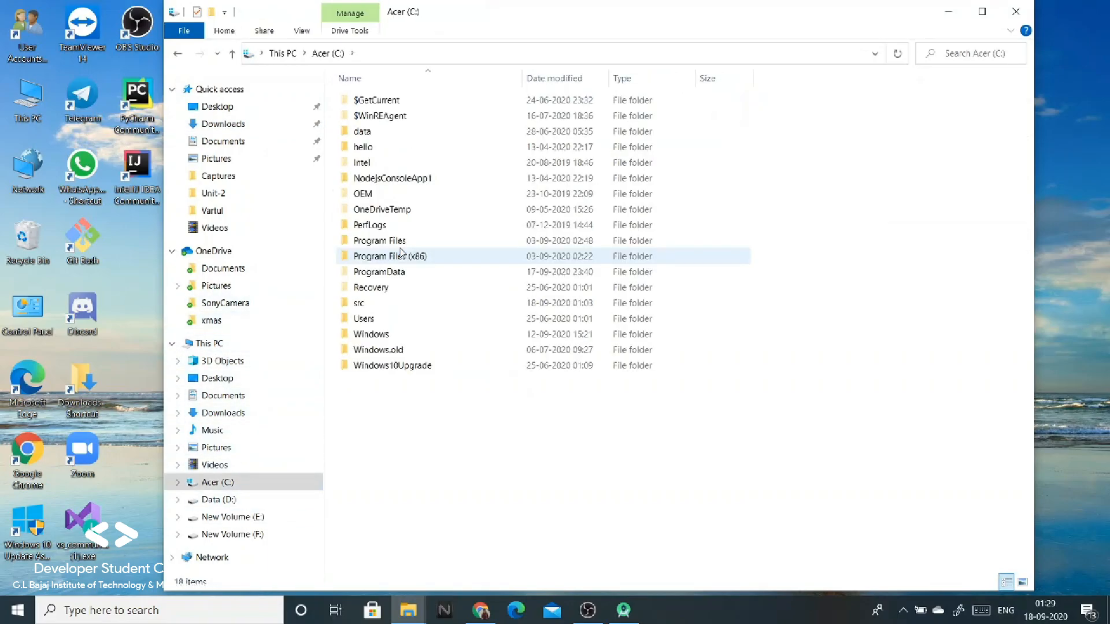
pyautogui.doubleClick(398, 303)
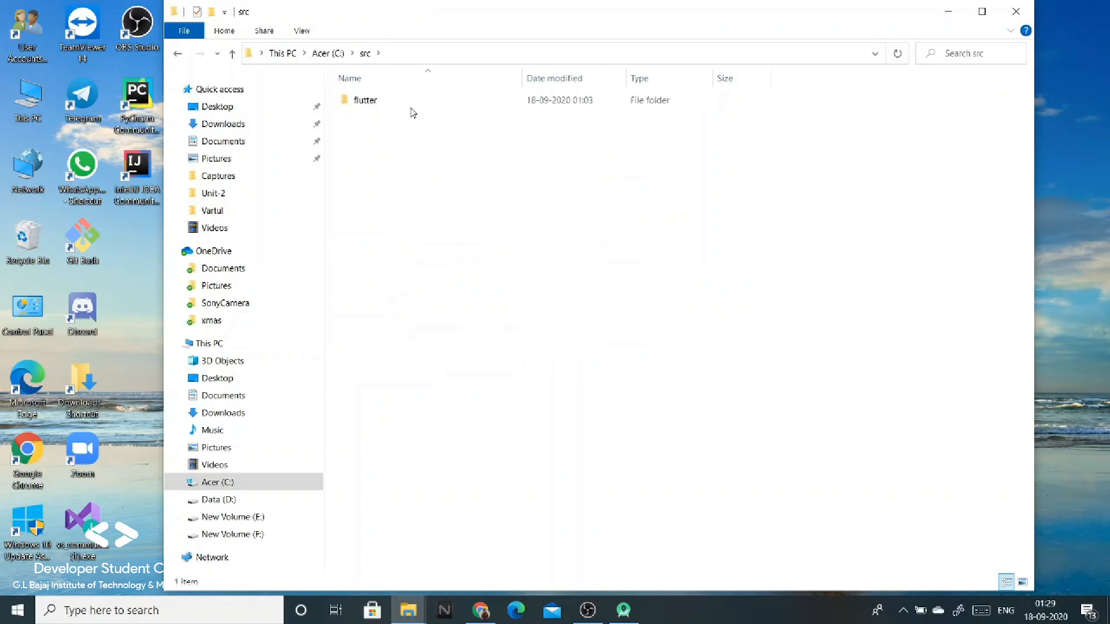
pyautogui.doubleClick(366, 100)
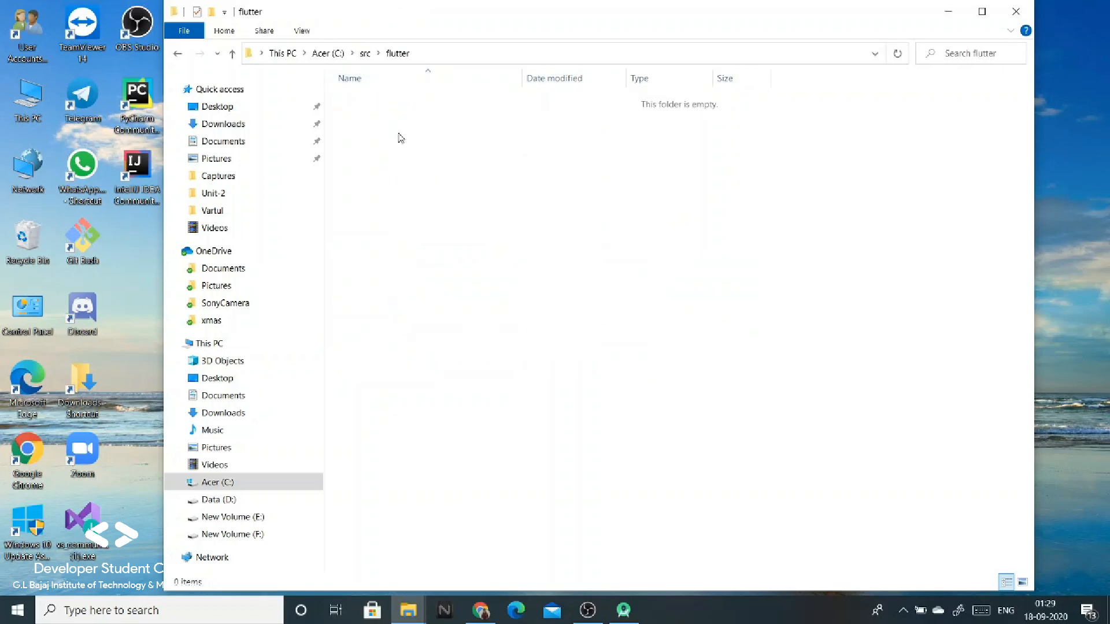
pyautogui.hotkey('ctrl', 'v')
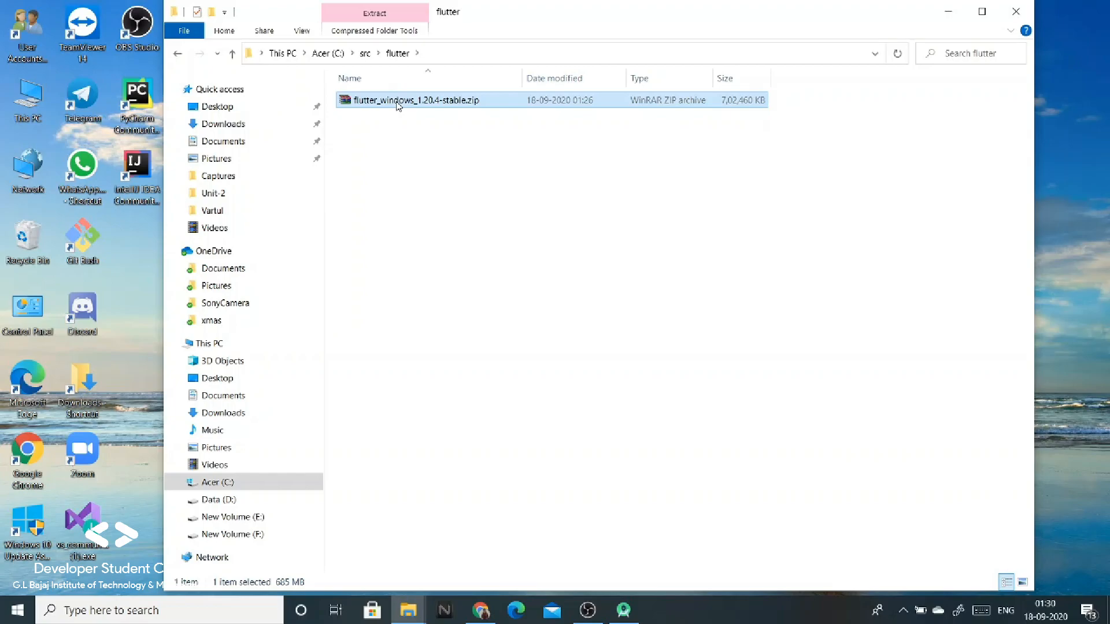
pyautogui.rightClick(398, 106)
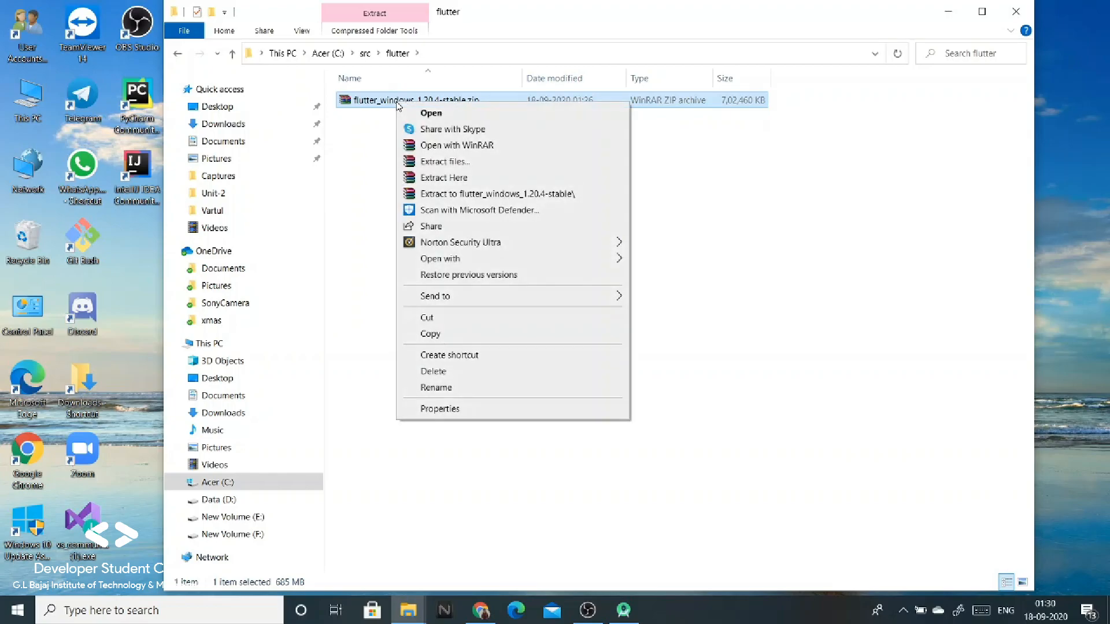
pyautogui.click(443, 178)
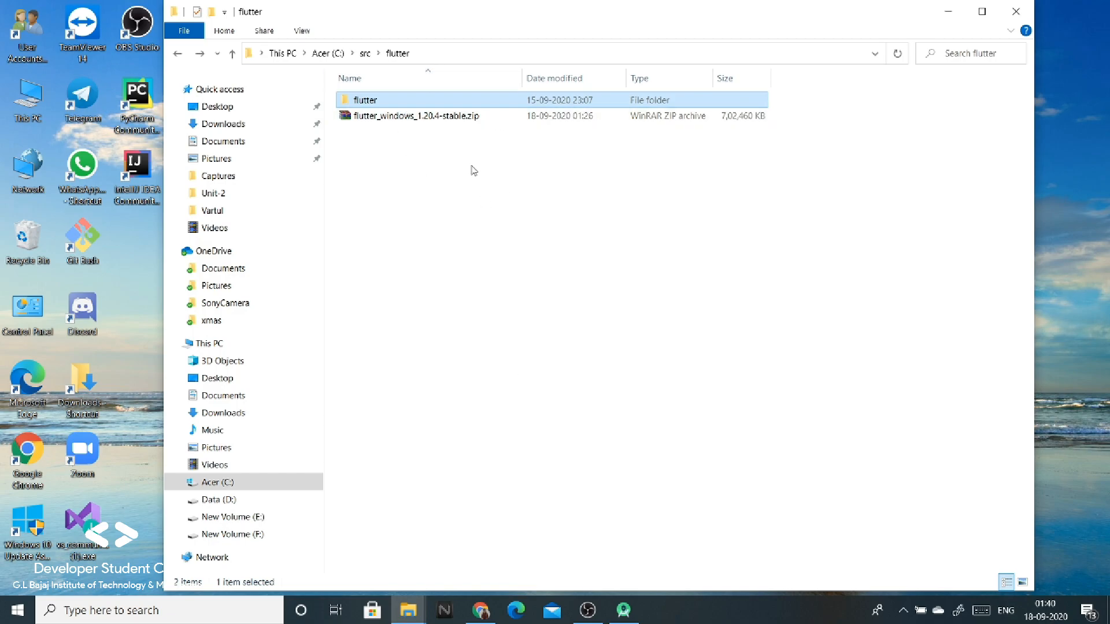
# - Check the Update your path instructions in Chrome, and copy the folder path C:\src\flutter\flutter\bin from File Explorer
pyautogui.click(481, 610)
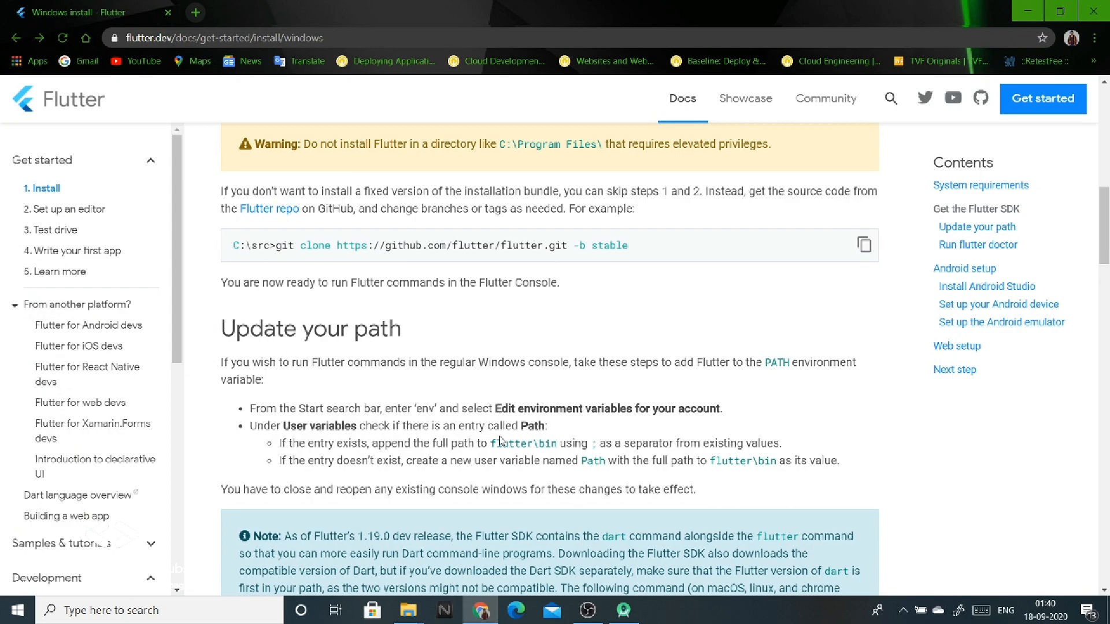
pyautogui.moveTo(492, 444); pyautogui.dragTo(556, 444)
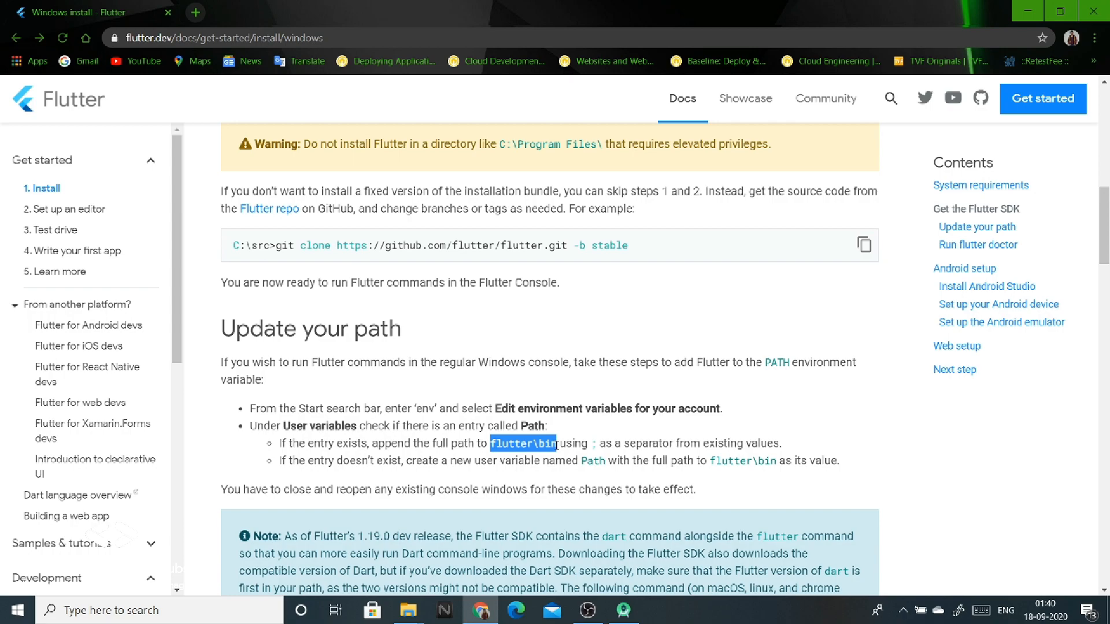
pyautogui.click(1029, 13)
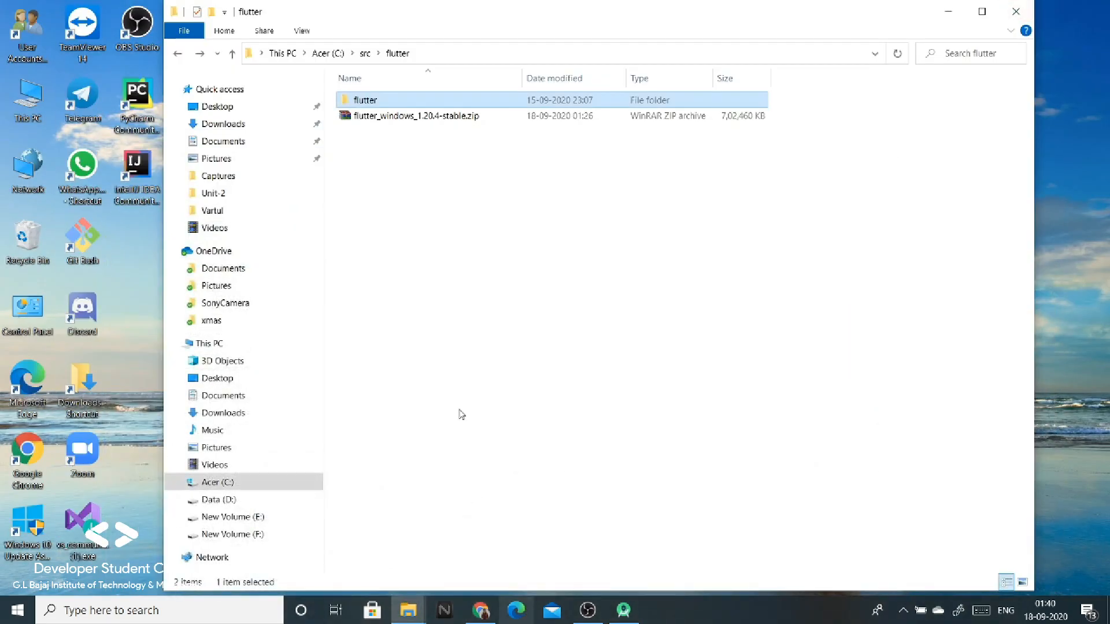
pyautogui.doubleClick(398, 107)
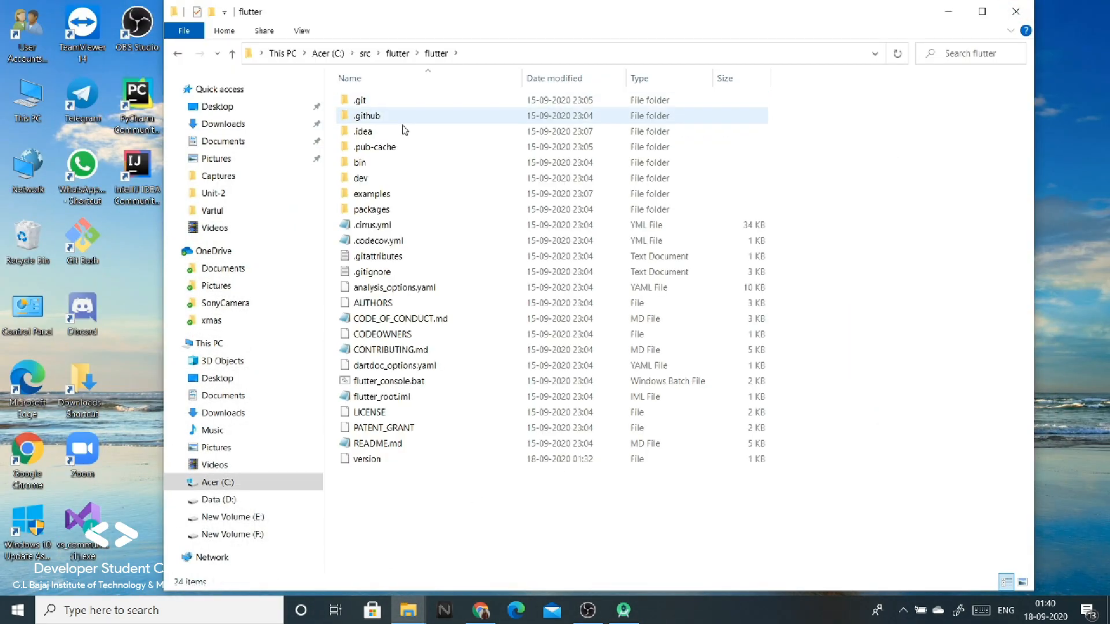
pyautogui.doubleClick(401, 165)
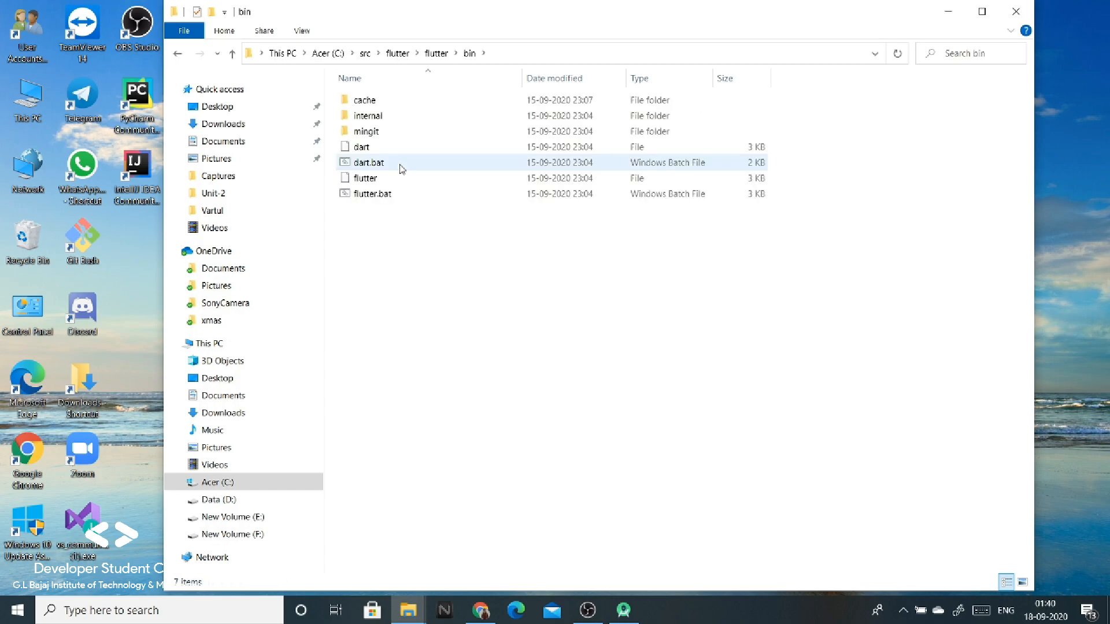
pyautogui.click(568, 53)
pyautogui.hotkey('ctrl', 'c')
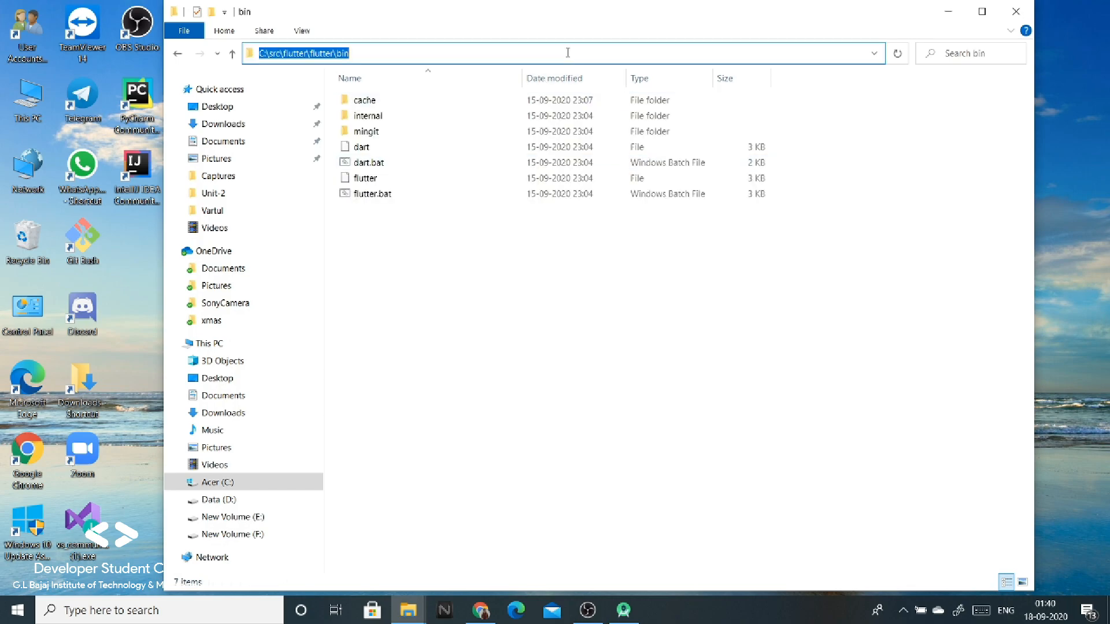
# - Search Windows for "env" and open the Environment Variables dialog from the system environment settings
pyautogui.click(213, 615)
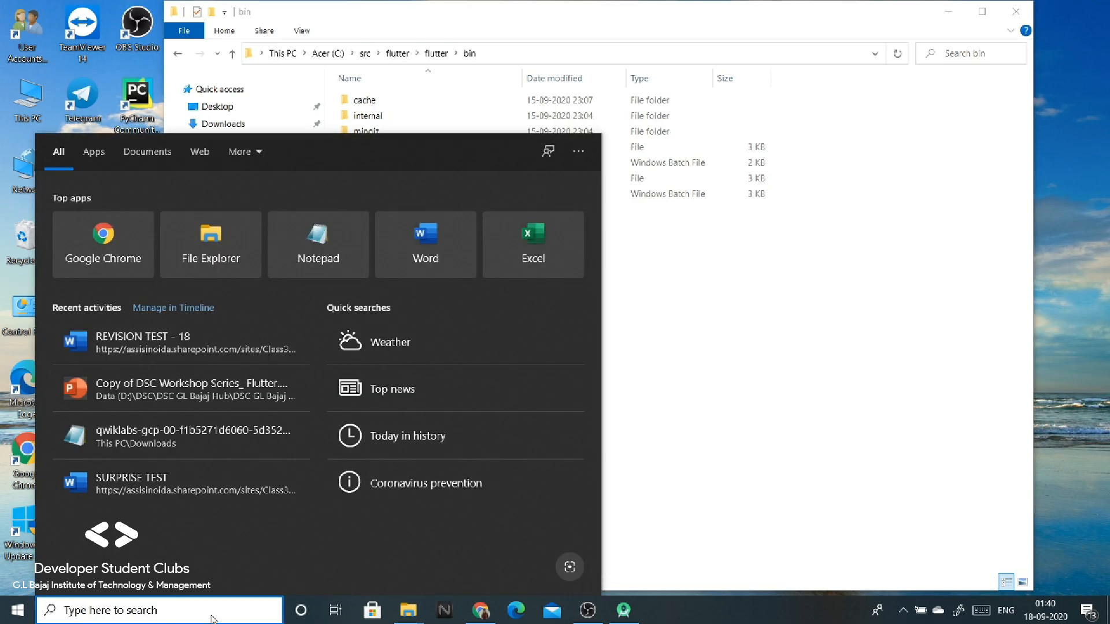
pyautogui.write('env')
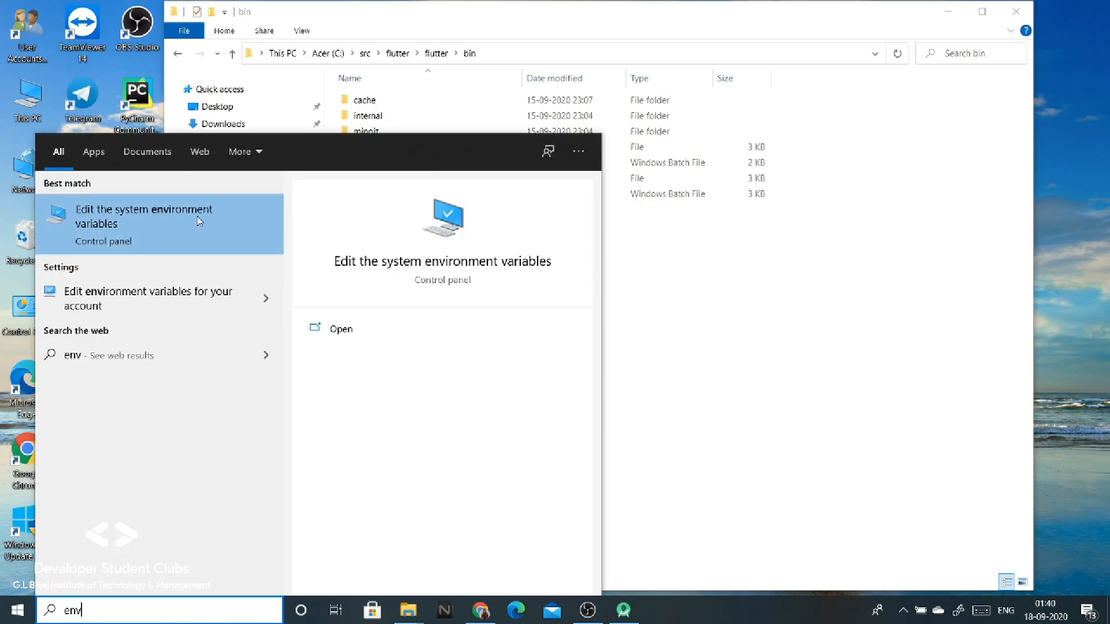
pyautogui.click(195, 218)
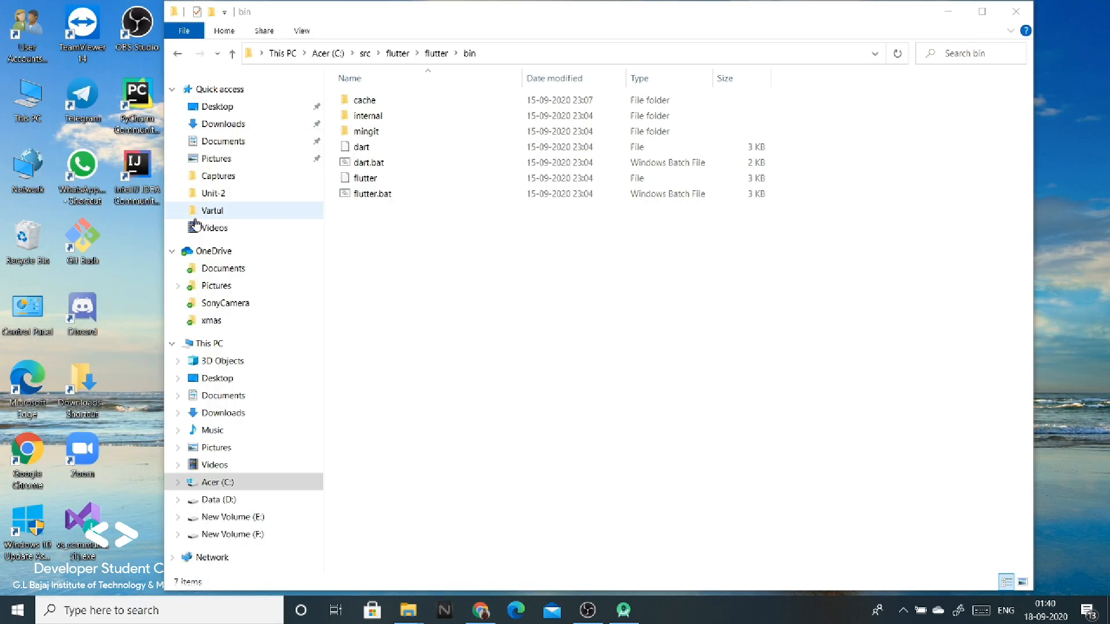
pyautogui.click(332, 352)
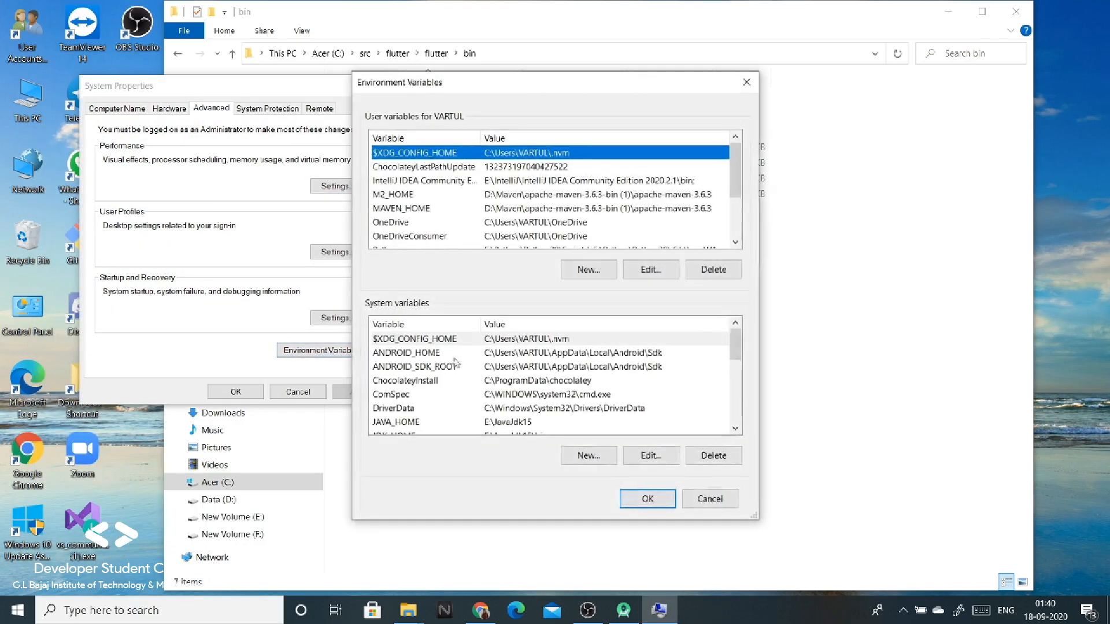
# - Add the copied Flutter bin folder path as a new entry in the system Path variable and save the settings
pyautogui.scroll(-1, 483, 376)
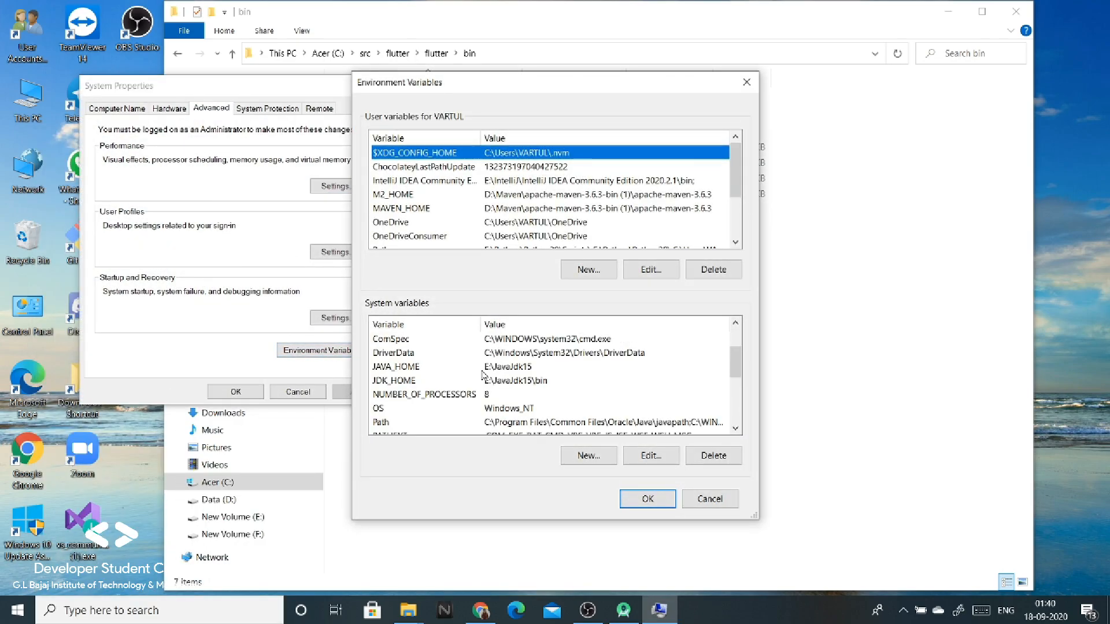
pyautogui.click(418, 423)
pyautogui.click(649, 457)
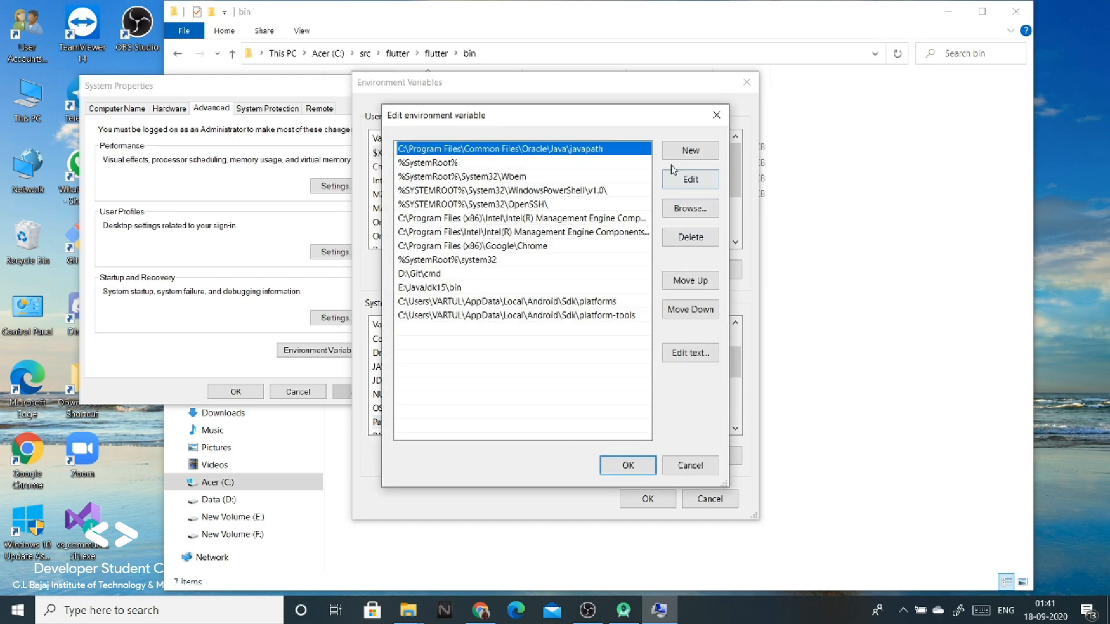
pyautogui.click(675, 155)
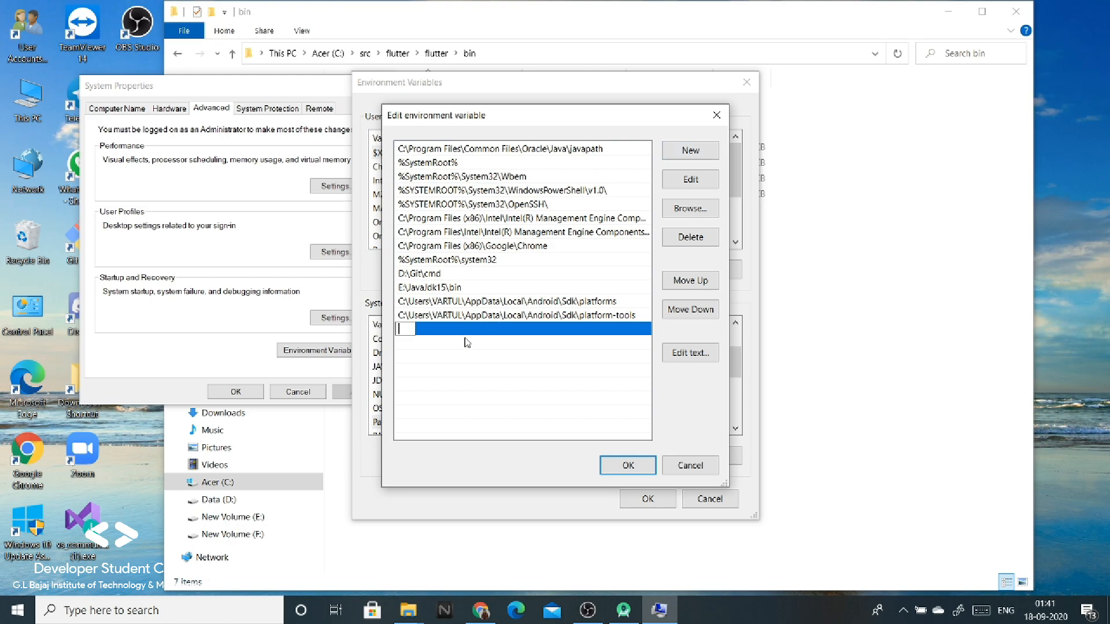
pyautogui.hotkey('ctrl', 'v')
pyautogui.click(629, 465)
pyautogui.click(636, 502)
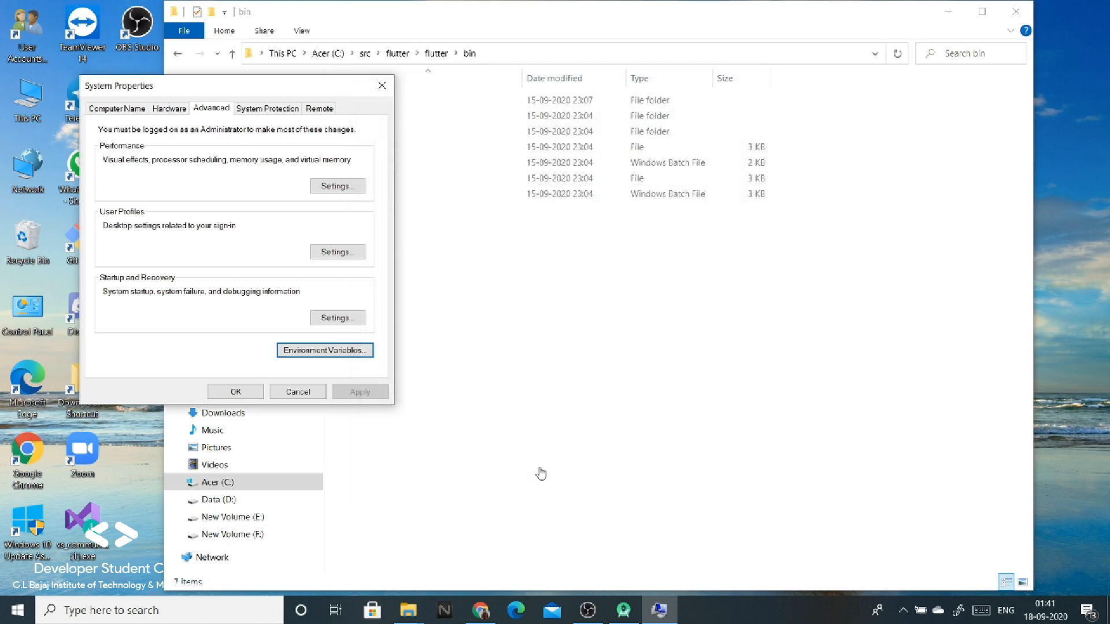
pyautogui.click(237, 392)
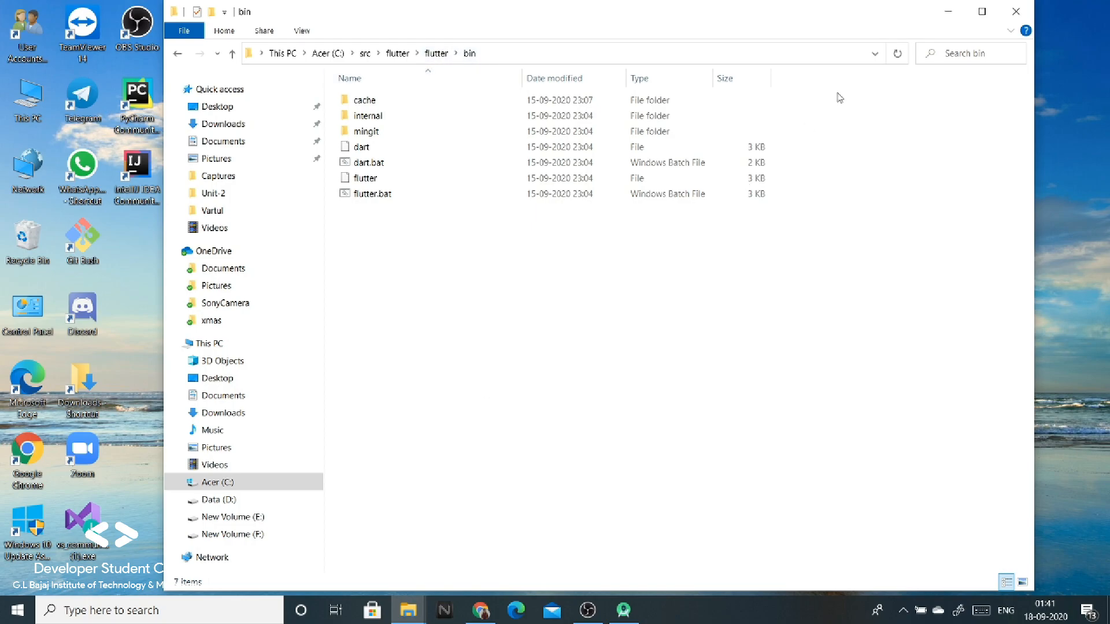
# - Minimize File Explorer, open Command Prompt and run flutter --version
pyautogui.click(951, 13)
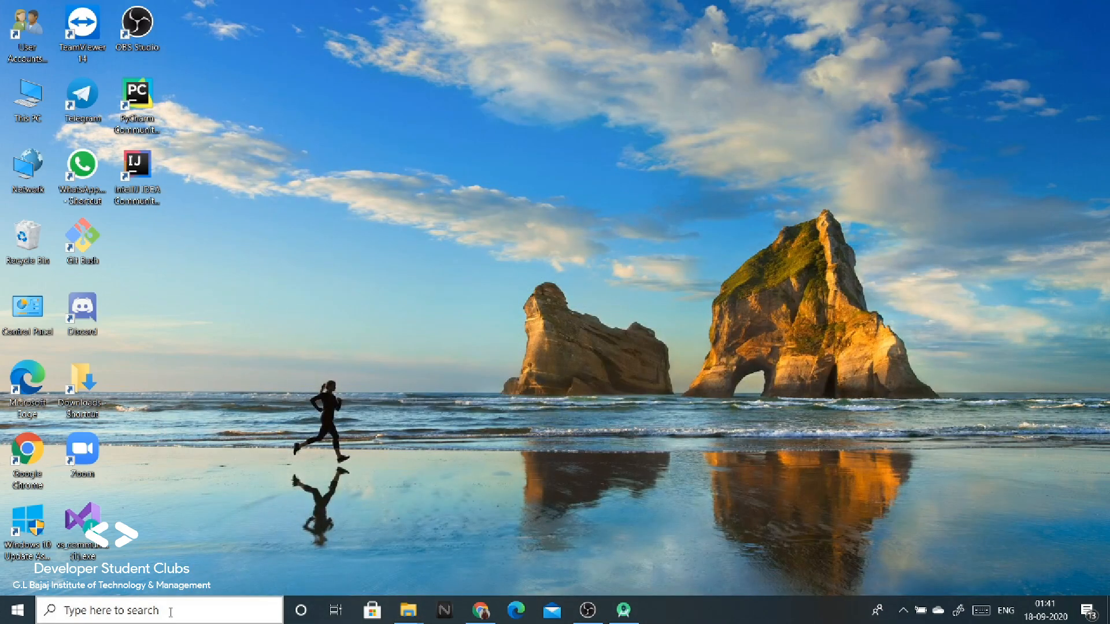
pyautogui.click(171, 611)
pyautogui.write('cmd')
pyautogui.press('Return')
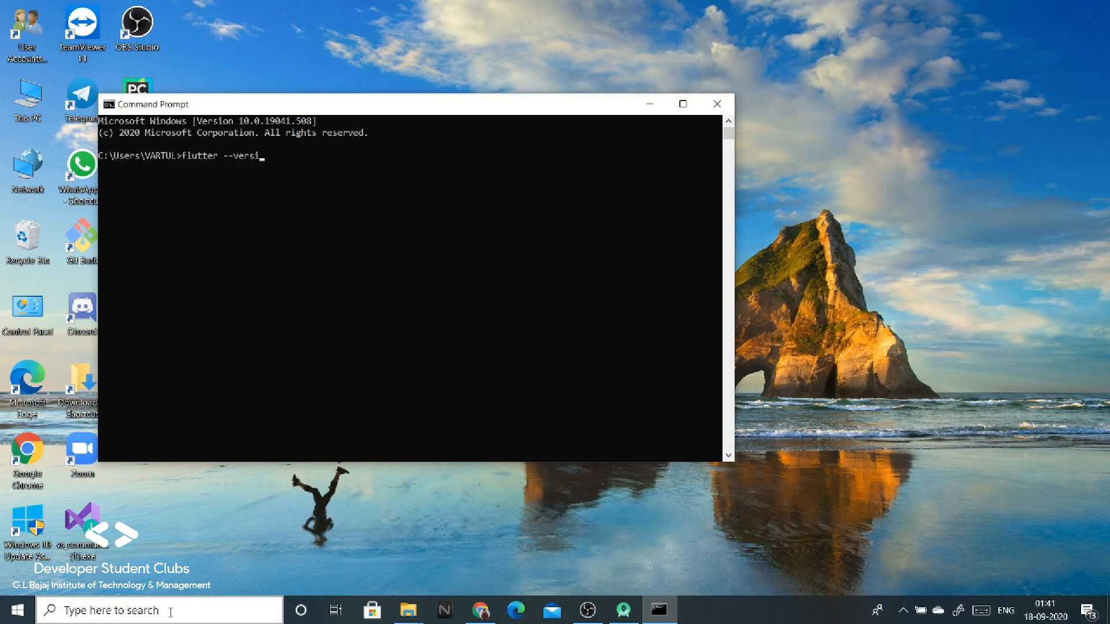
pyautogui.press('Return')
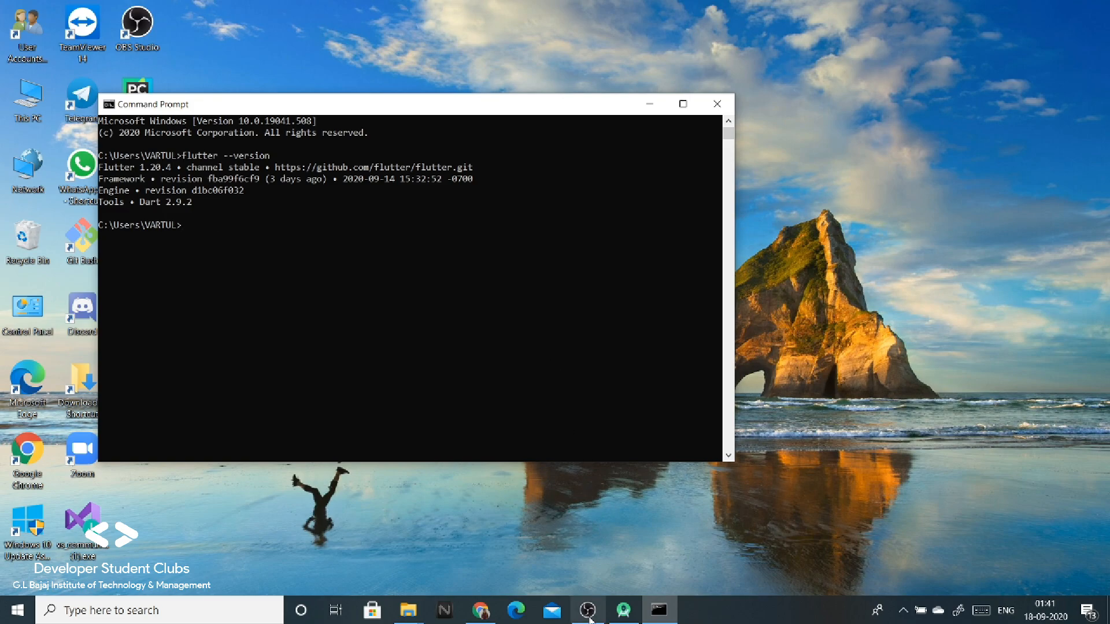
# - Check the guide's flutter doctor section in Chrome, and run flutter doctor in Command Prompt
pyautogui.click(477, 565)
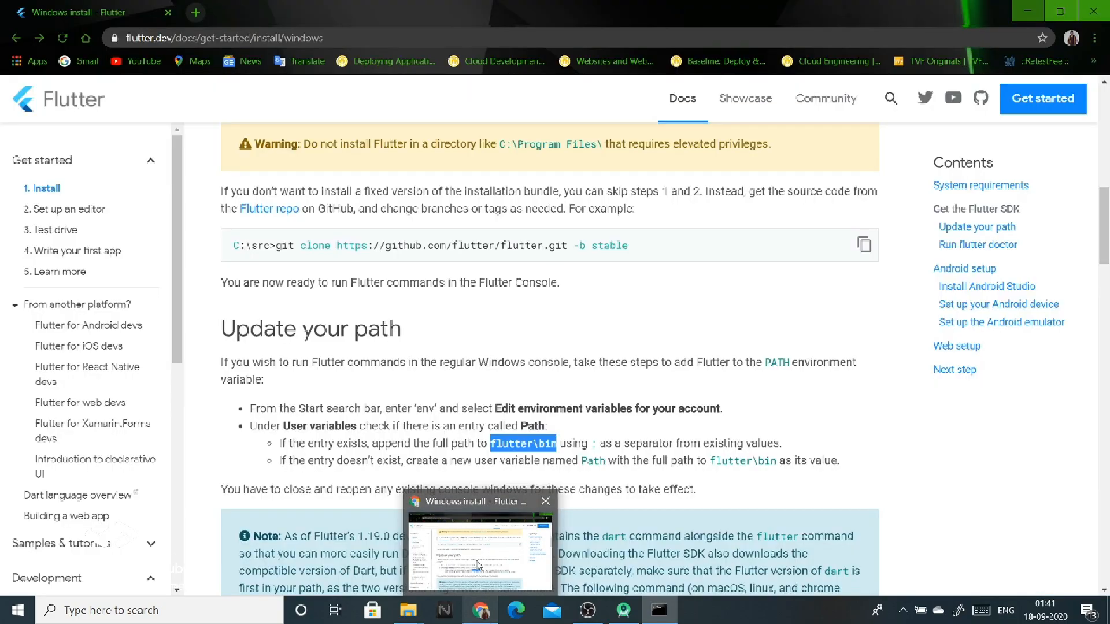
pyautogui.scroll(-3, 652, 375)
pyautogui.scroll(-7, 652, 374)
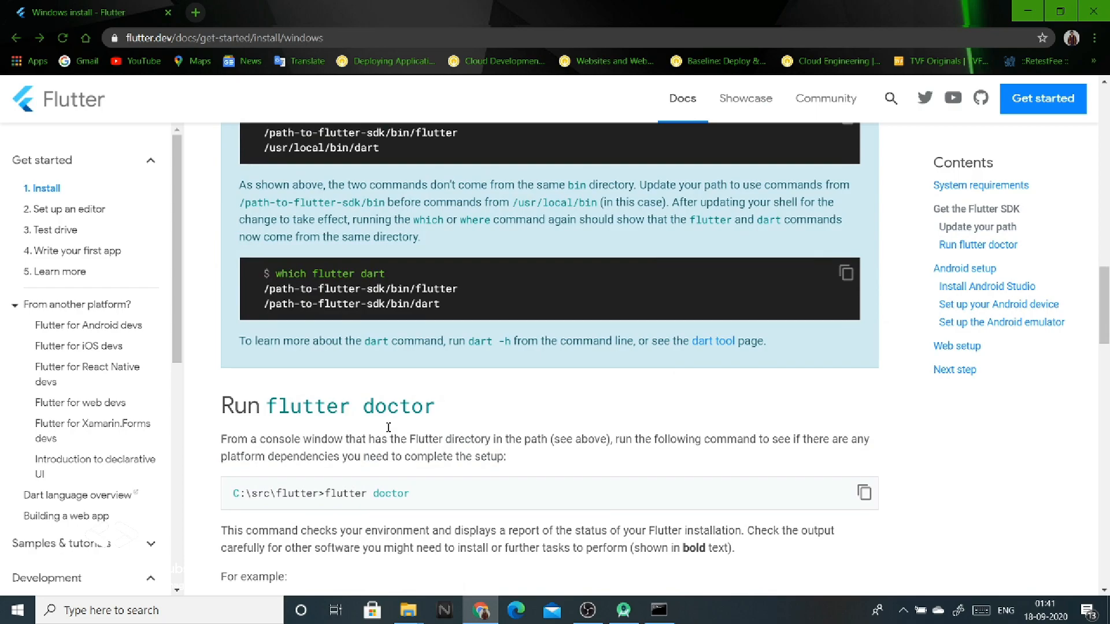
pyautogui.click(1021, 9)
pyautogui.click(241, 229)
pyautogui.write('flutter doc')
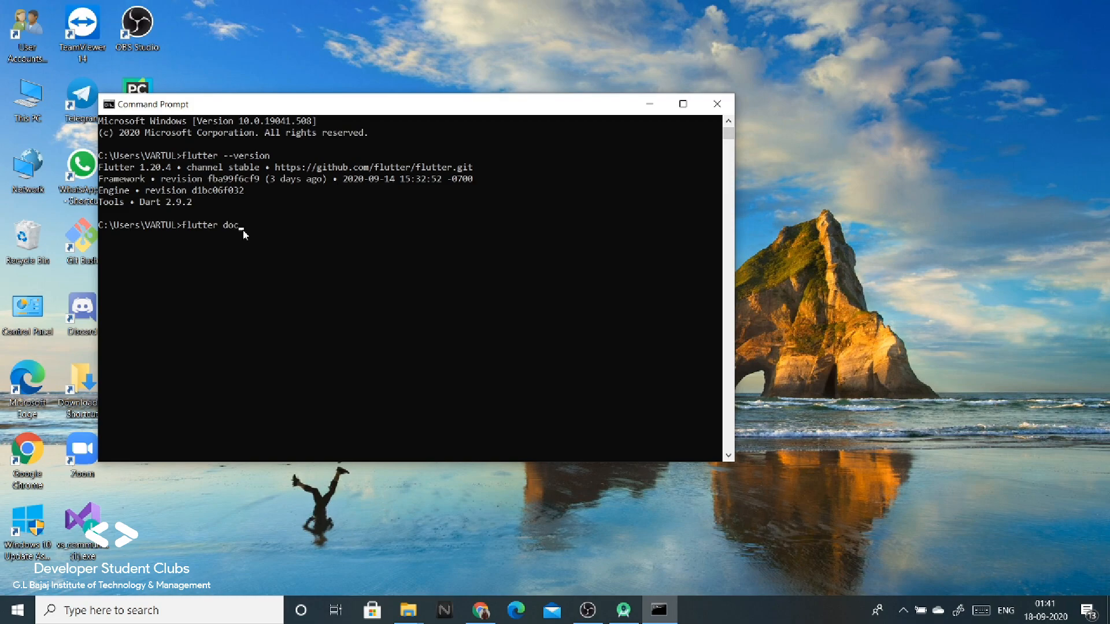
pyautogui.write('tor')
pyautogui.press('Return')
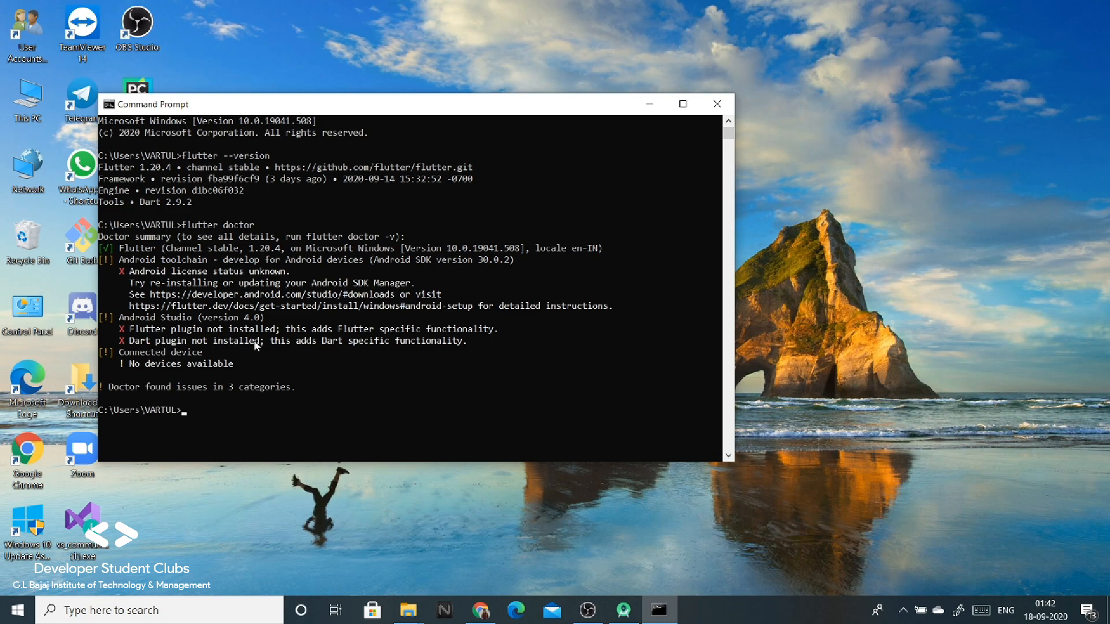
# - Switch to Android Studio and search the plugin marketplace for "Flu"
pyautogui.click(650, 105)
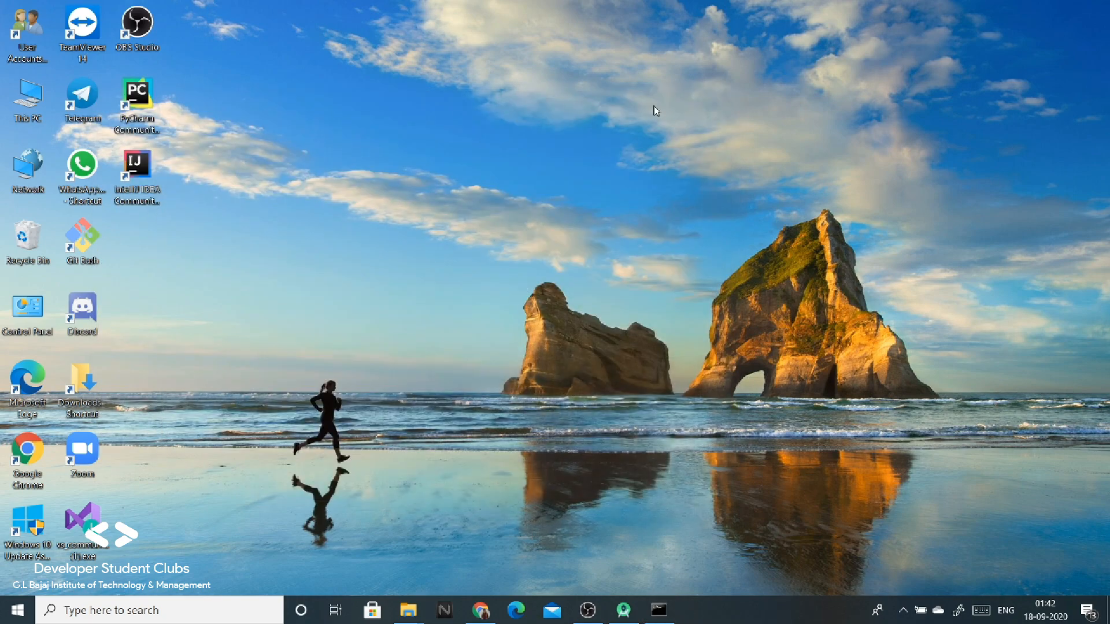
pyautogui.click(626, 612)
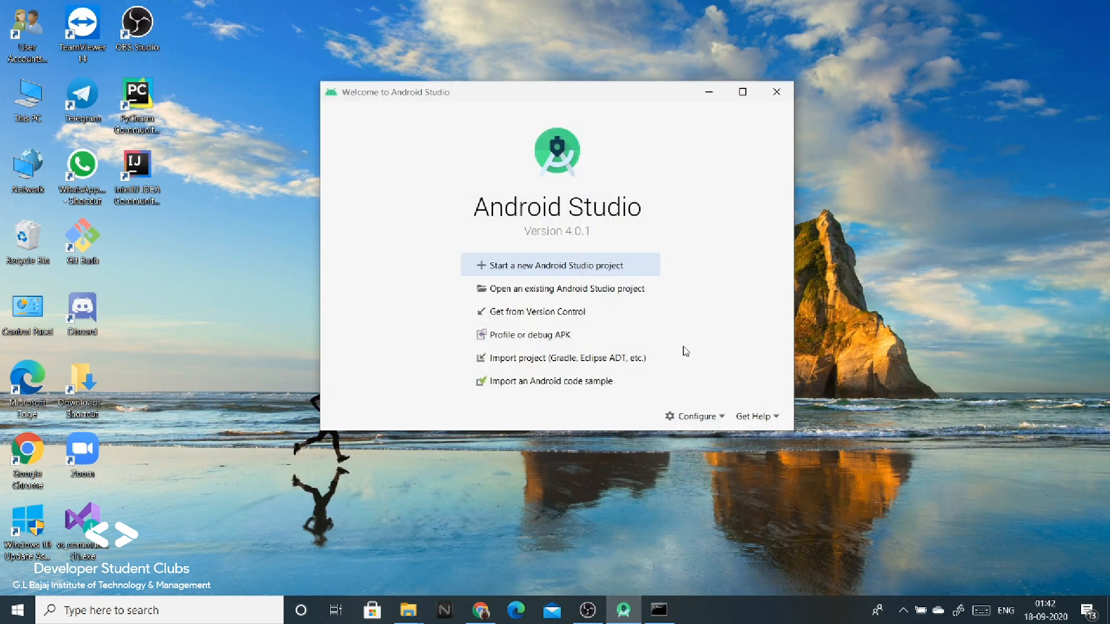
pyautogui.click(715, 422)
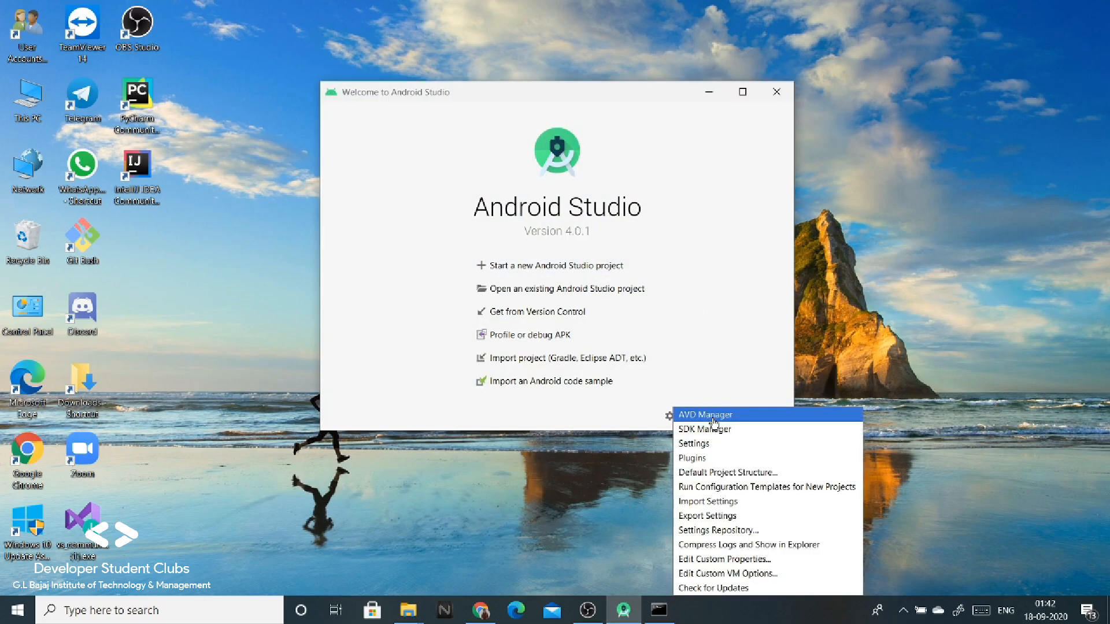
pyautogui.click(706, 461)
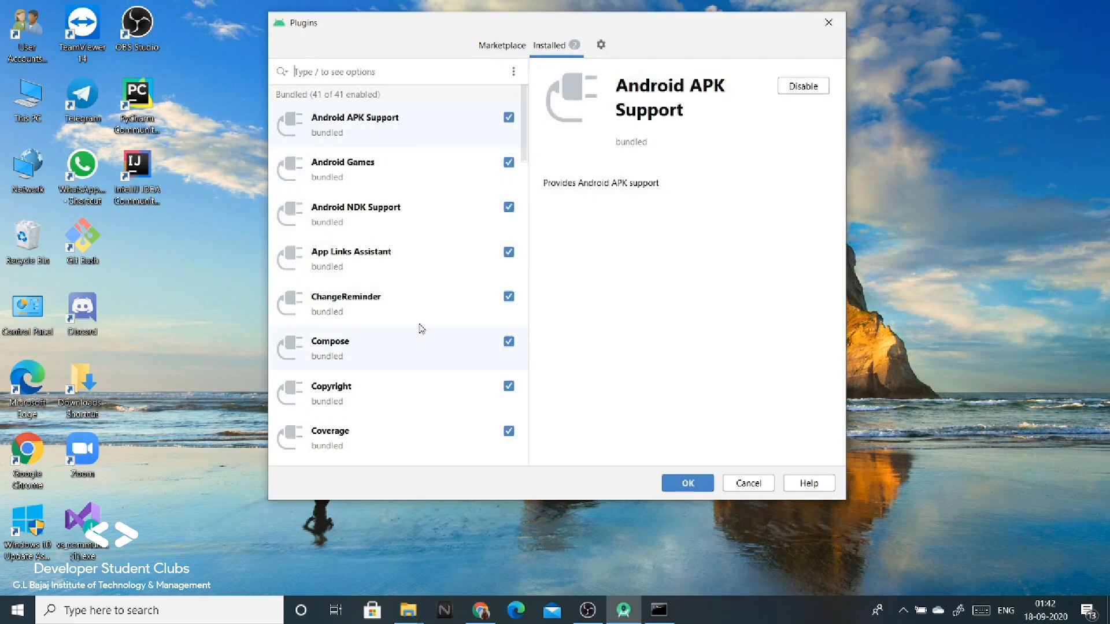
pyautogui.click(502, 45)
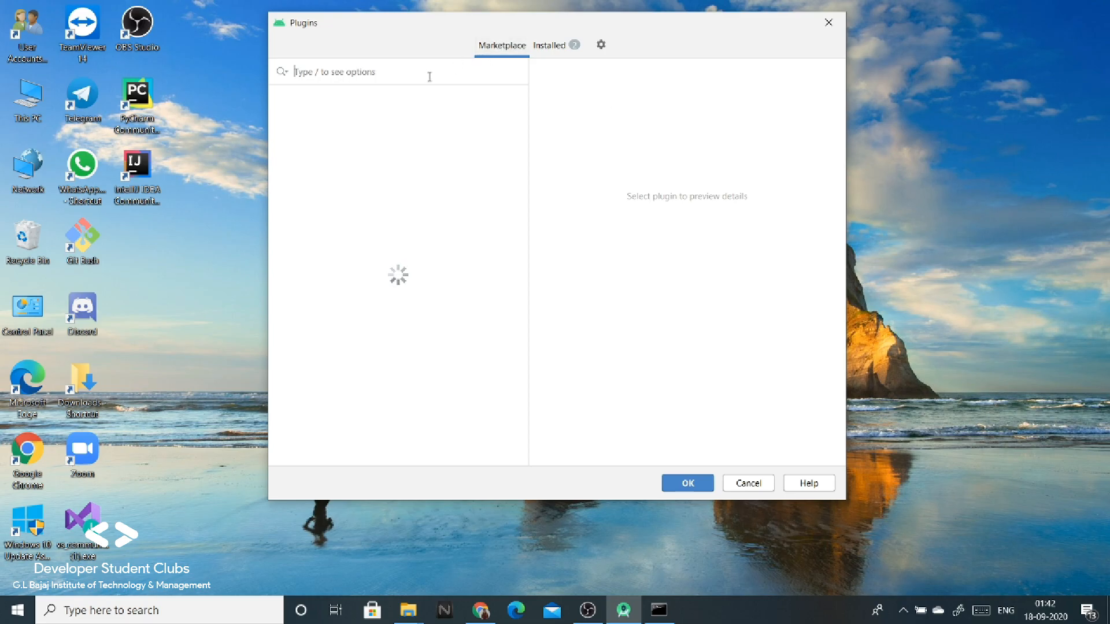
pyautogui.write('Flu')
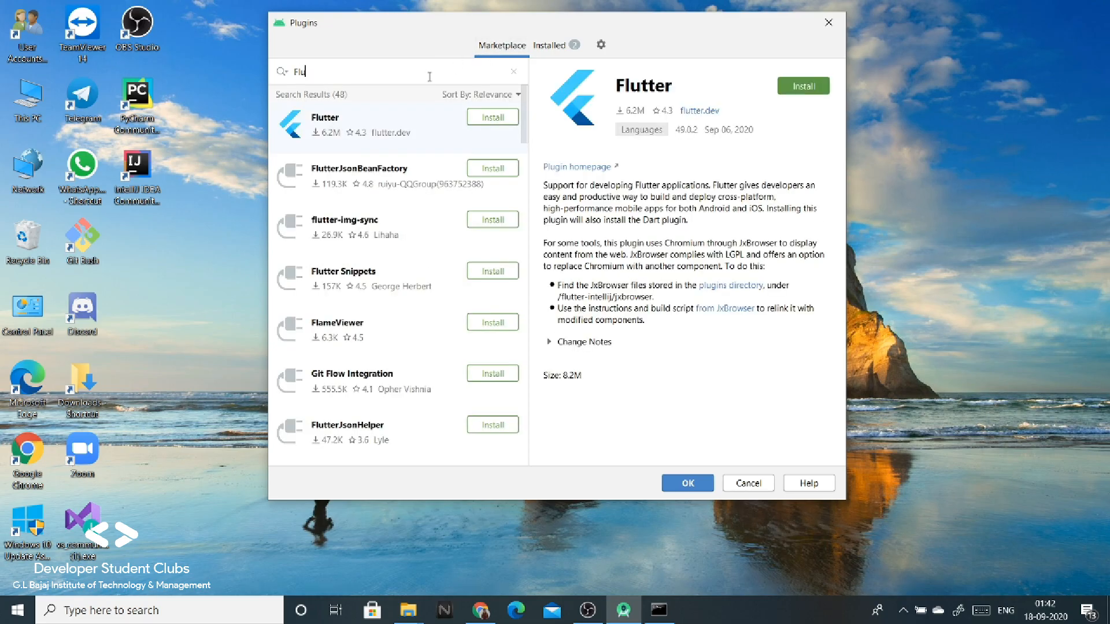
# - Install the Flutter plugin together with its required Dart plugin, accepting the third-party privacy note, and restart the IDE
pyautogui.click(479, 125)
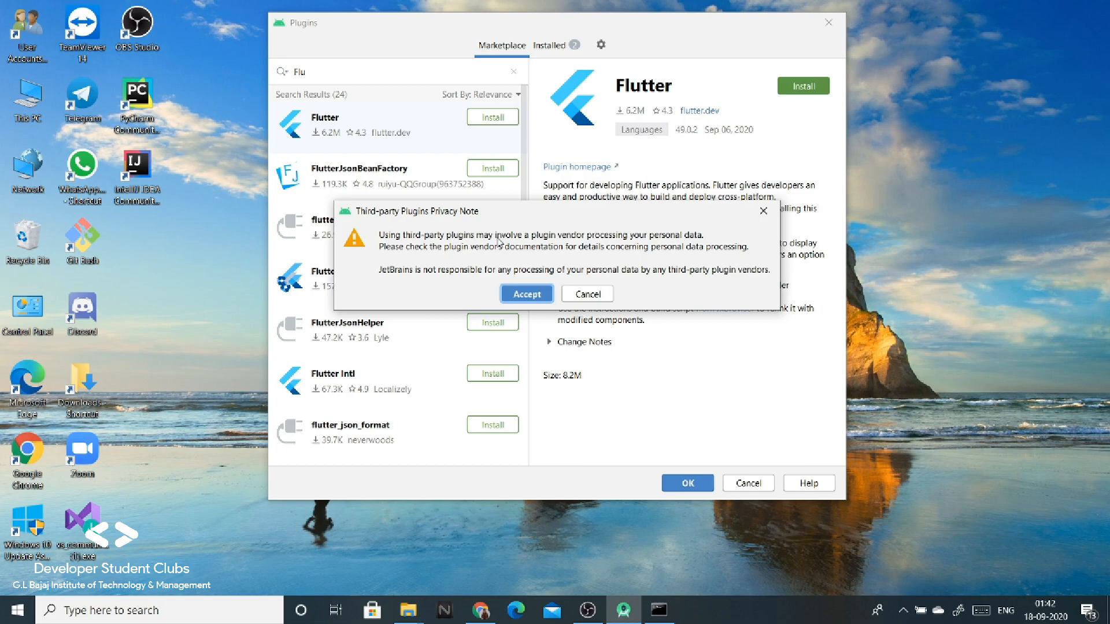
pyautogui.click(524, 296)
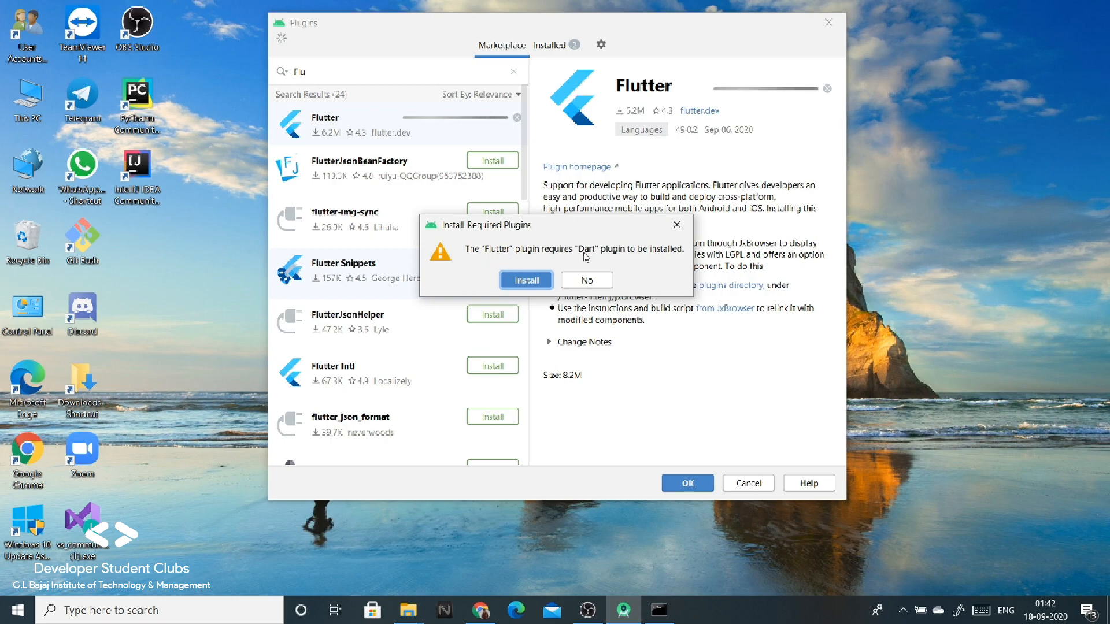
pyautogui.click(536, 280)
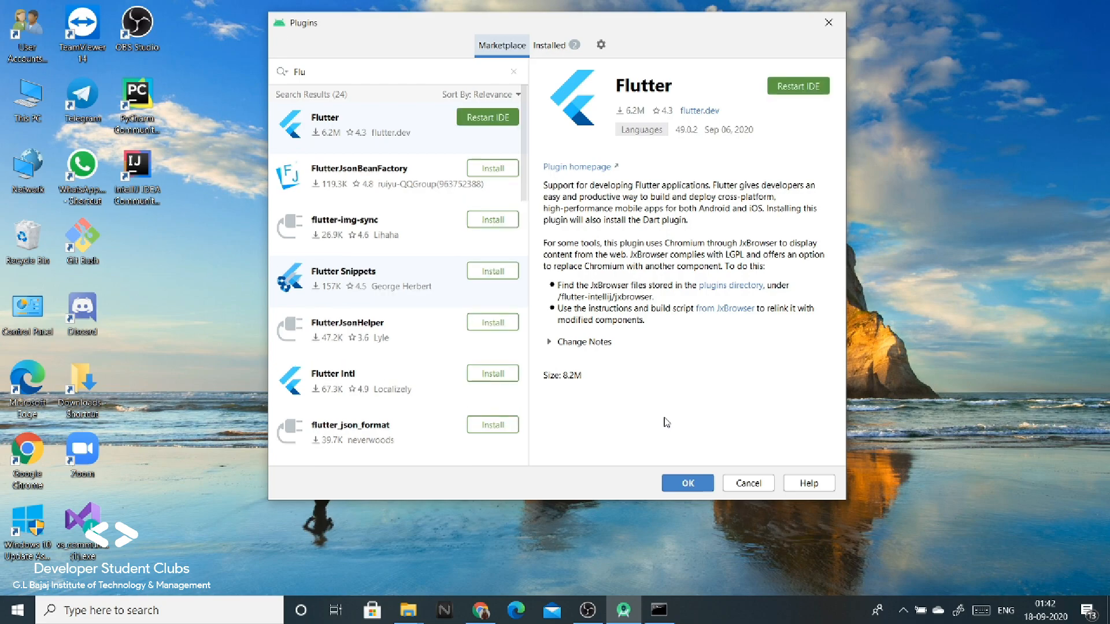
pyautogui.click(497, 119)
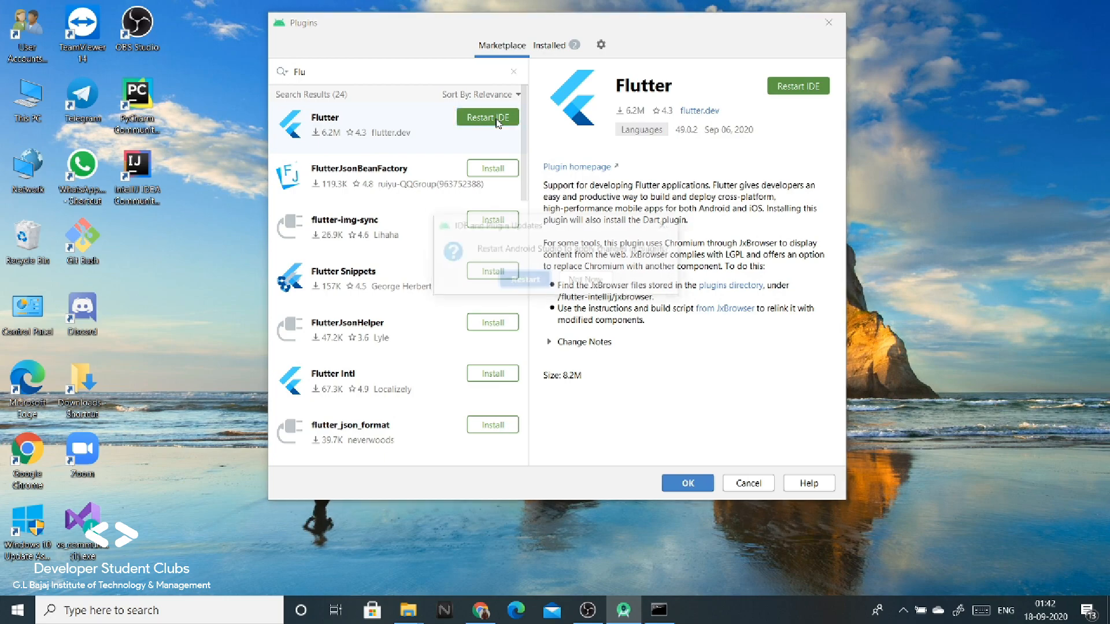
pyautogui.click(525, 280)
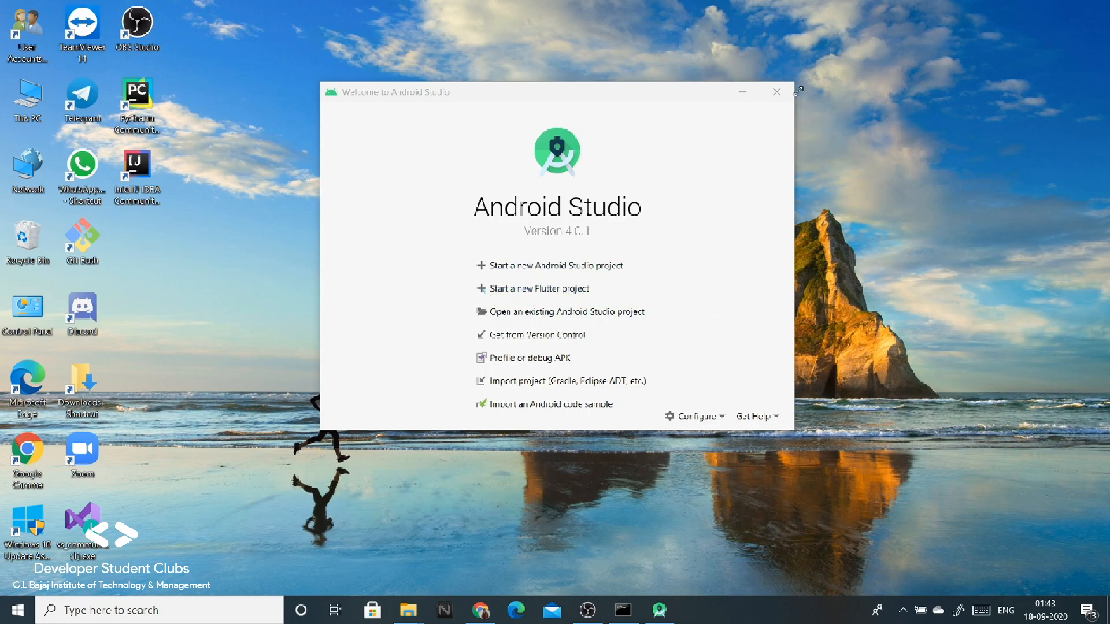
# - Minimize Android Studio and end the open Command Prompt session with exit
pyautogui.click(753, 95)
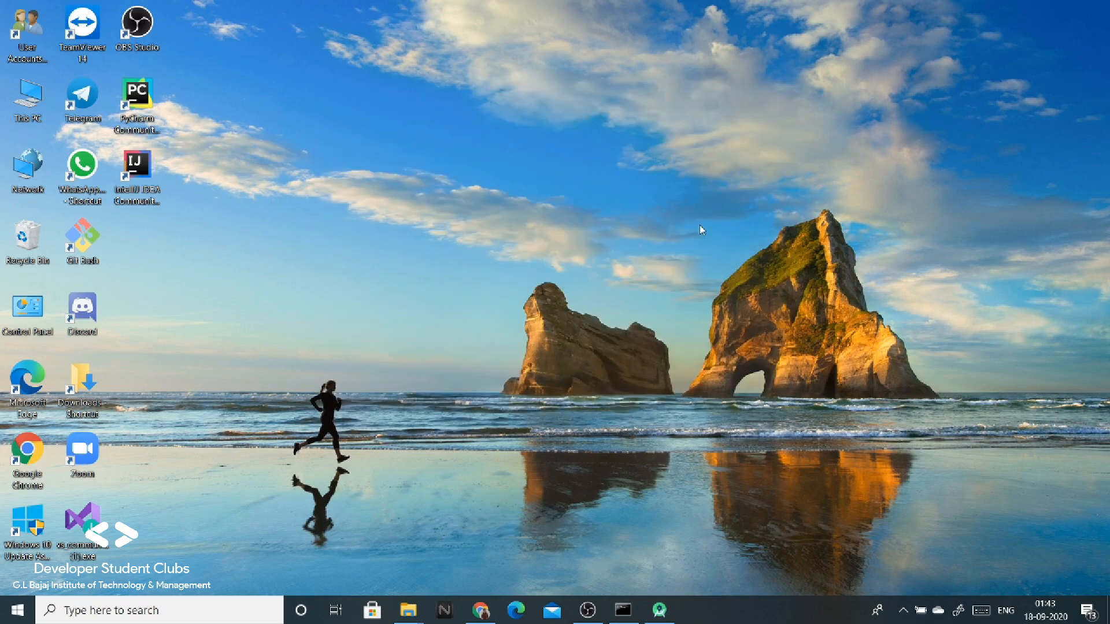
pyautogui.click(627, 609)
pyautogui.click(293, 422)
pyautogui.write('exi')
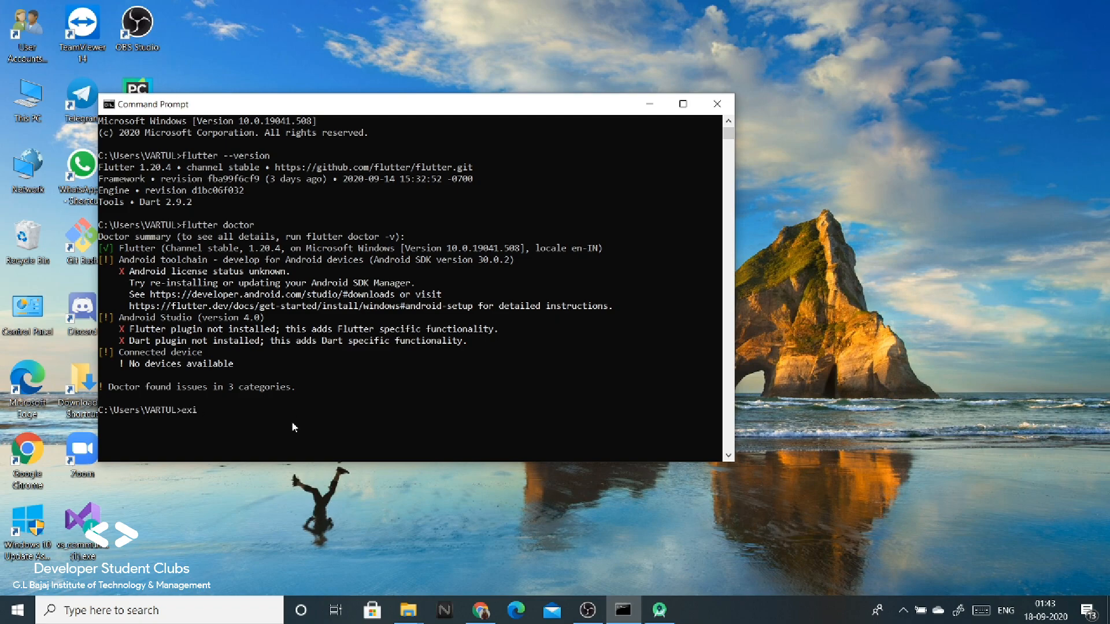
pyautogui.write('t')
pyautogui.press('Return')
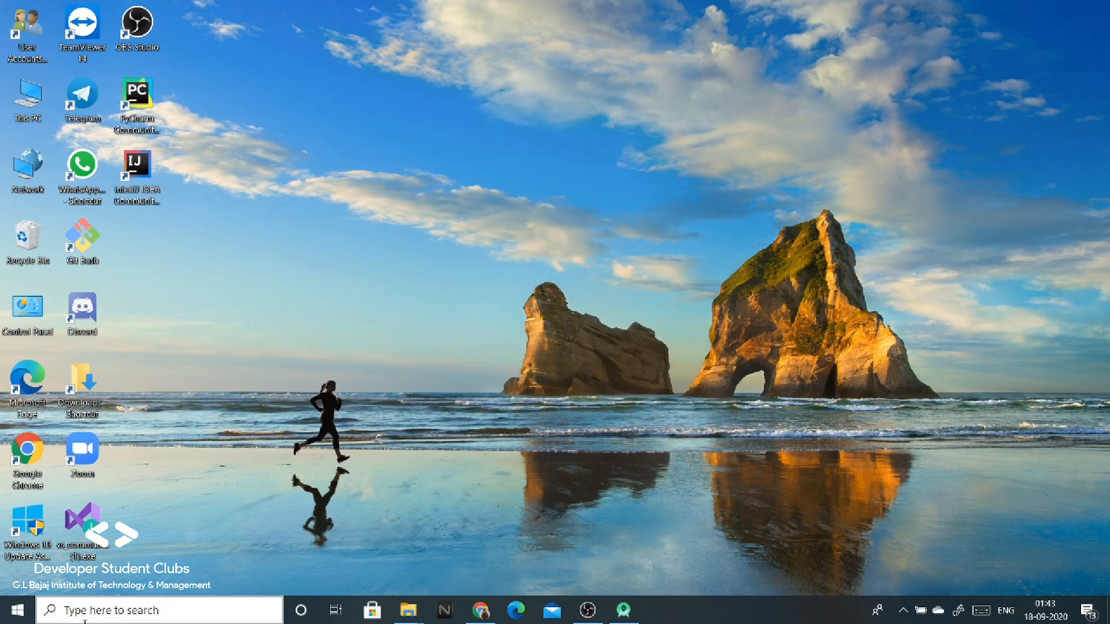
# - Open a new Command Prompt through a Windows search for "cmd" and run flutter doctor
pyautogui.click(101, 611)
pyautogui.write('cmd')
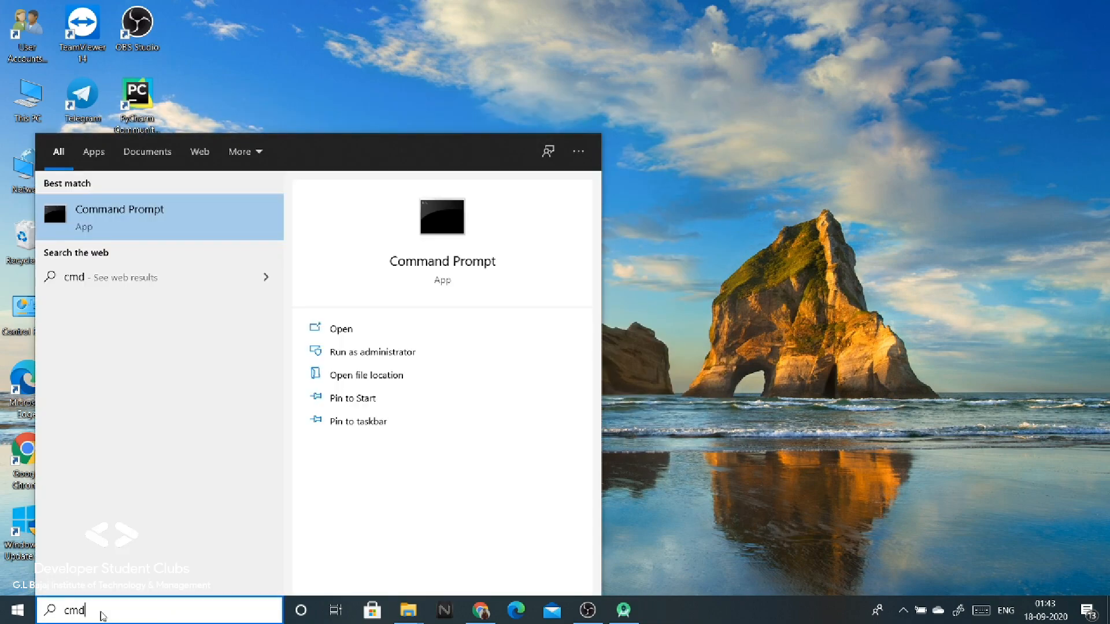
pyautogui.press('Return')
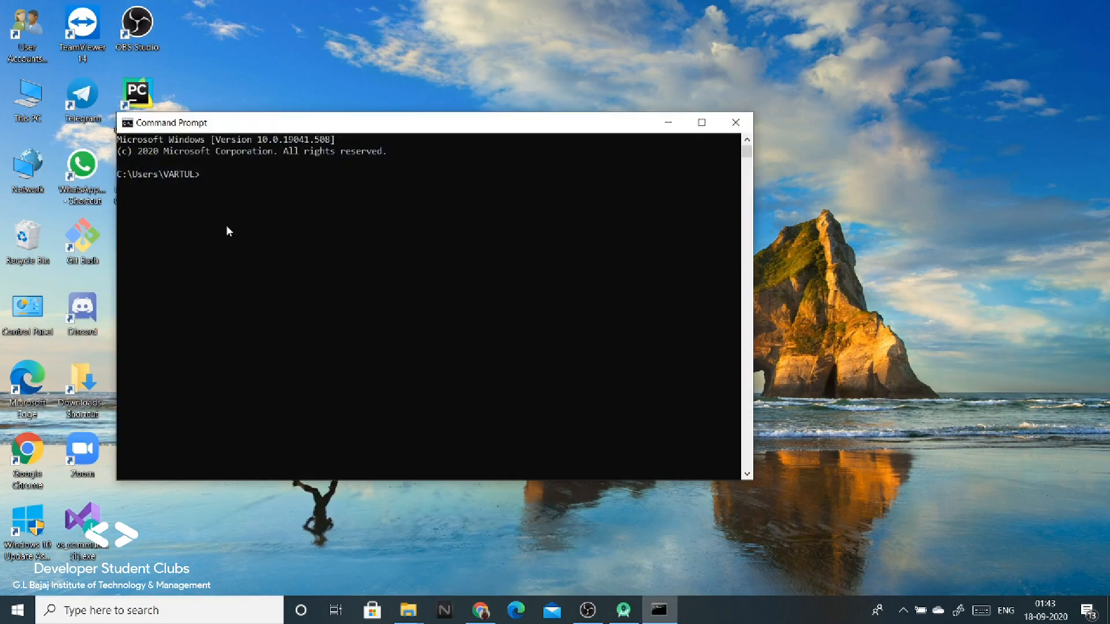
pyautogui.write('flutter doctor')
pyautogui.press('Return')
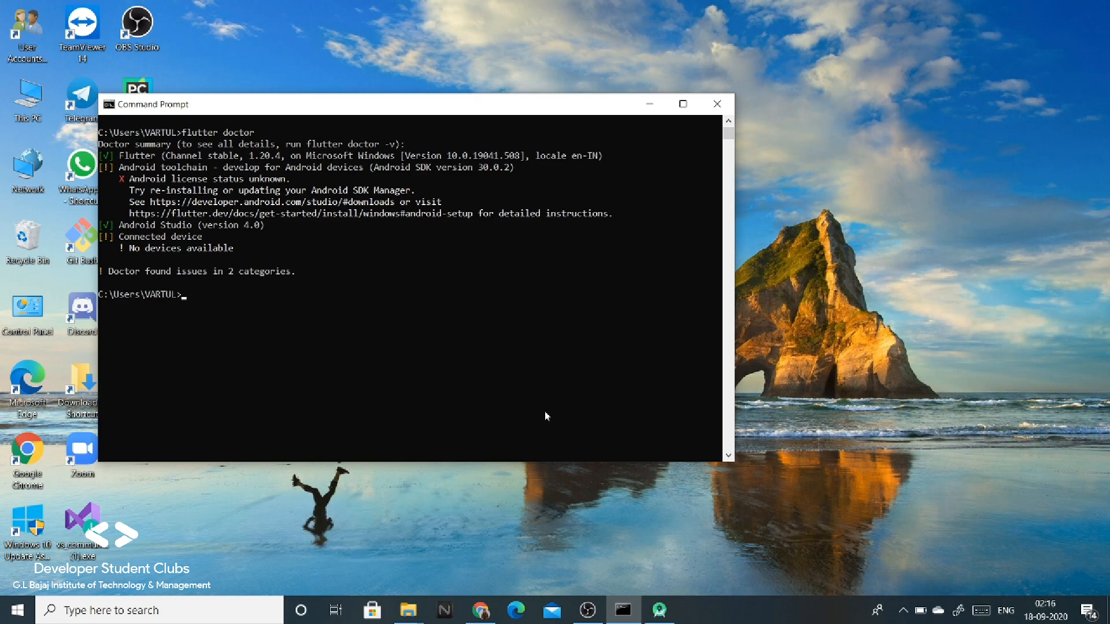
# - In Android Studio's SDK Manager, show obsolete packages in the SDK tools list and select Android SDK Command-line Tools (latest)
pyautogui.click(659, 610)
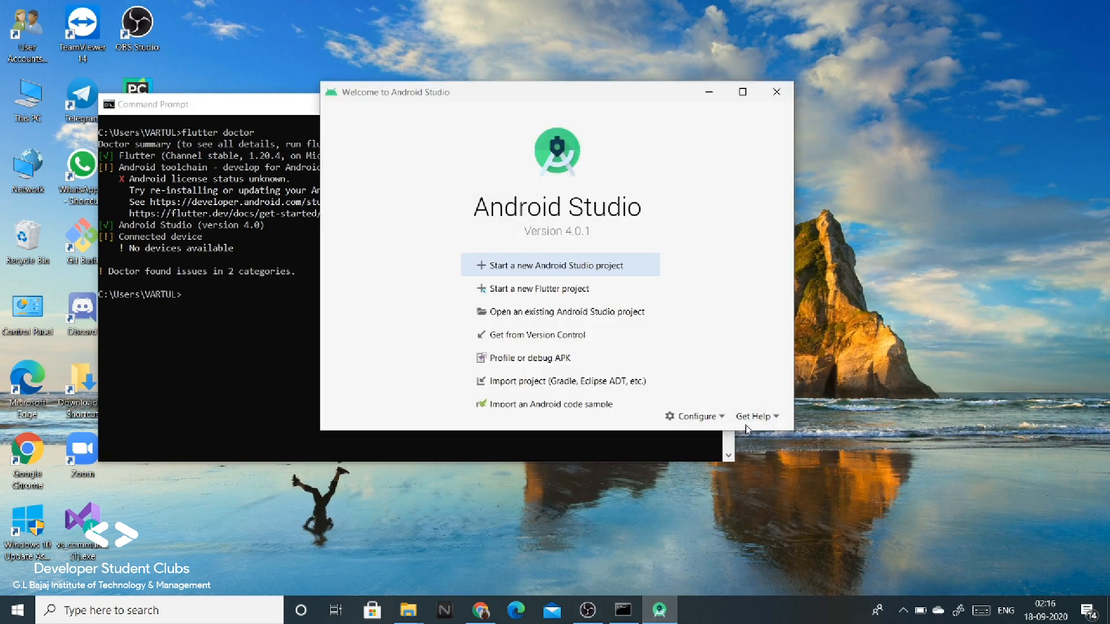
pyautogui.click(716, 423)
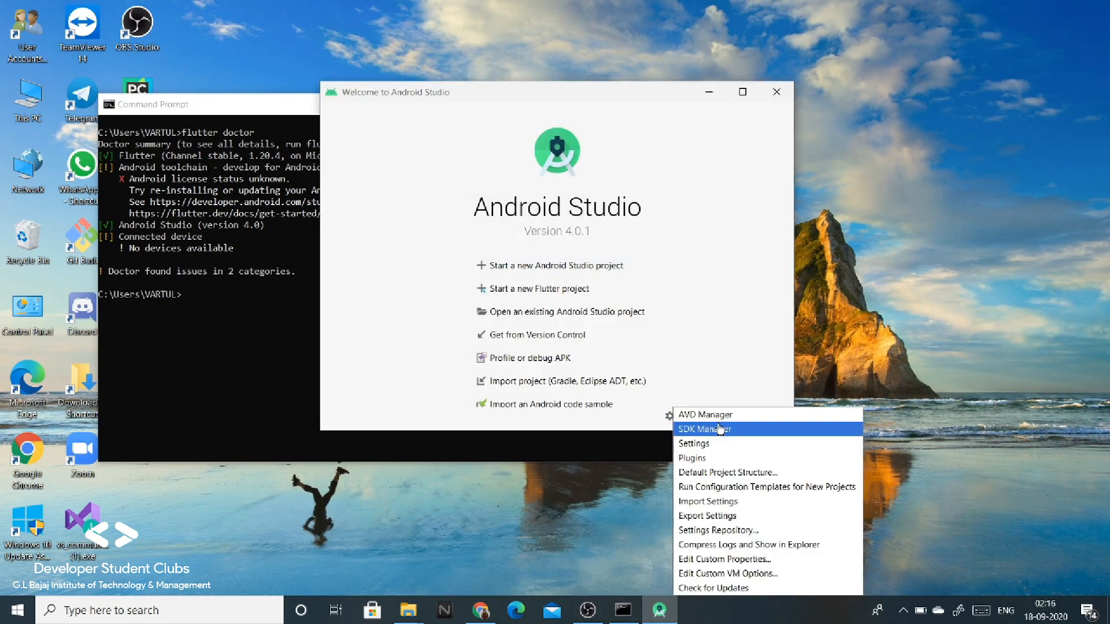
pyautogui.click(706, 429)
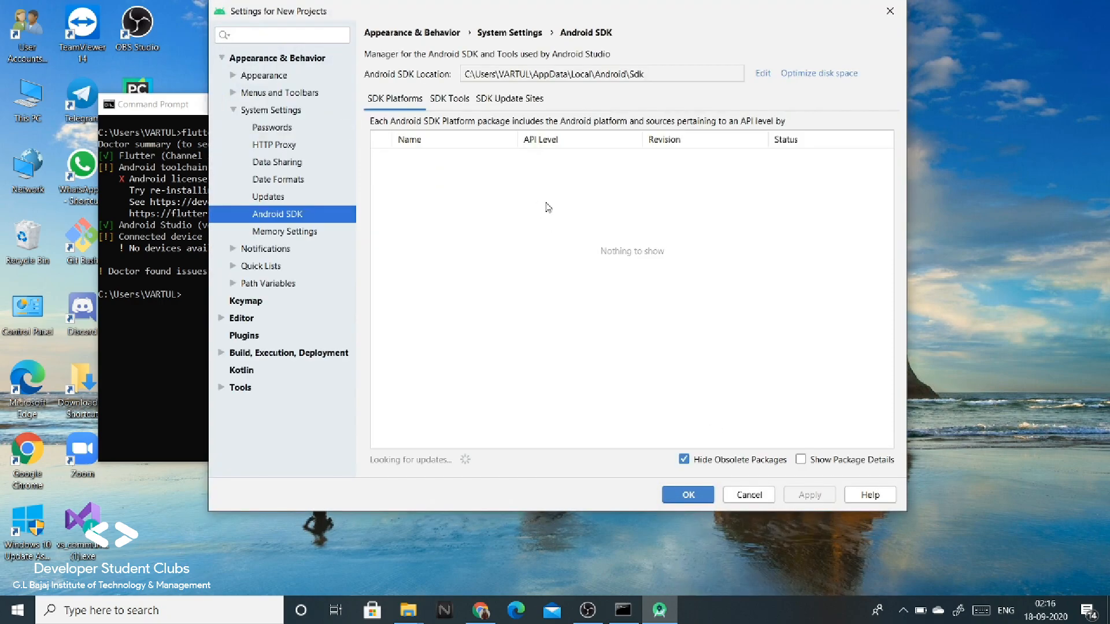
pyautogui.click(451, 102)
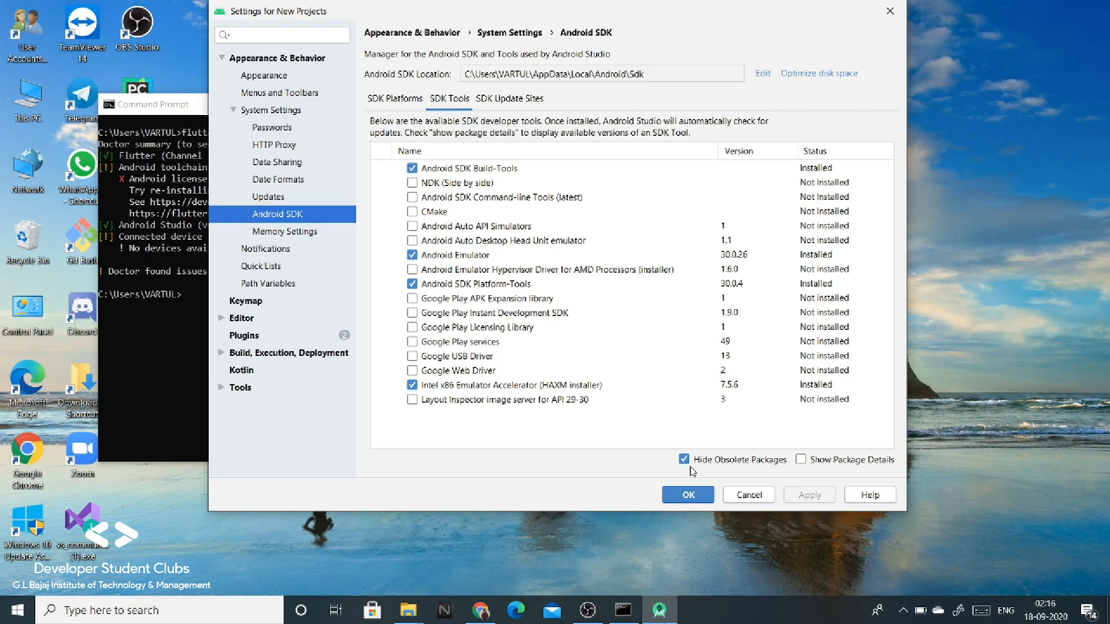
pyautogui.click(684, 459)
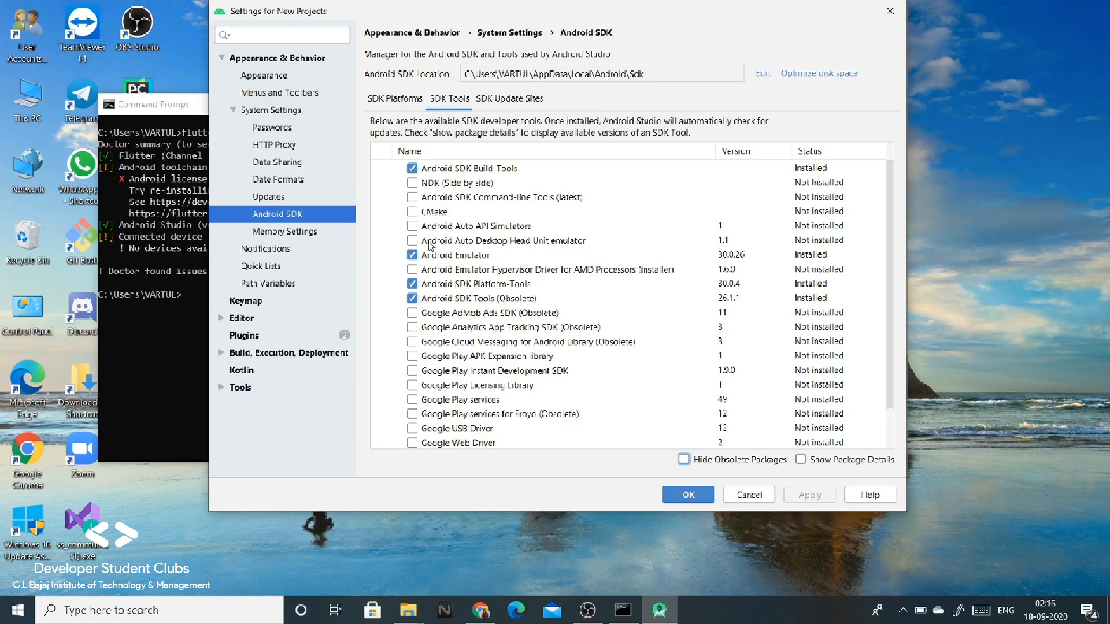
pyautogui.click(412, 198)
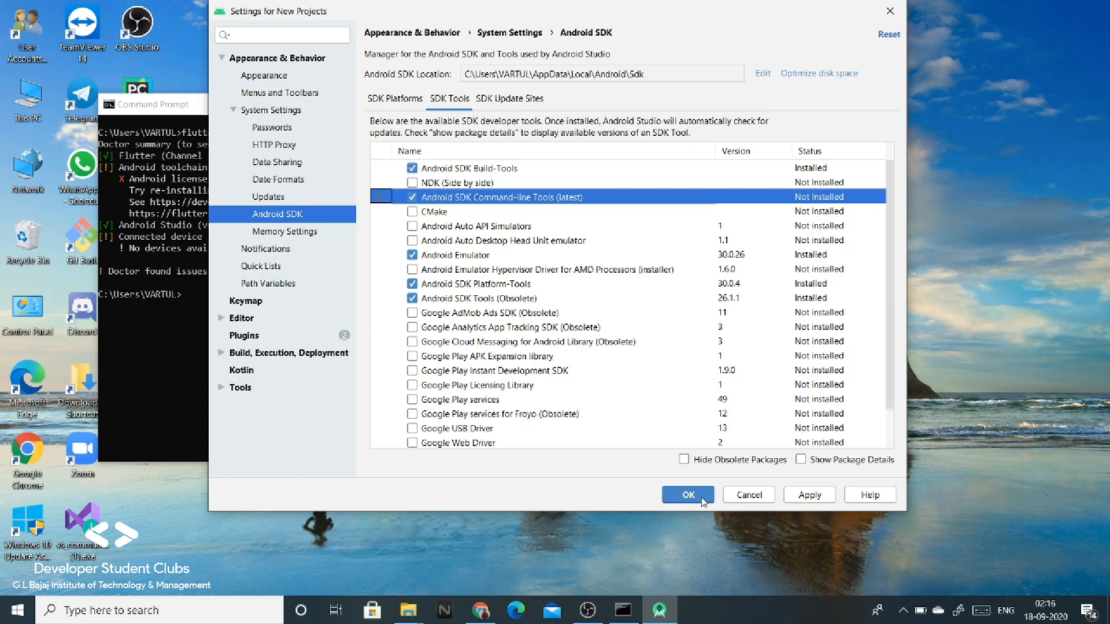
# - Confirm the SDK change, accept the android-sdk-license and complete the Command-line Tools installation
pyautogui.click(688, 495)
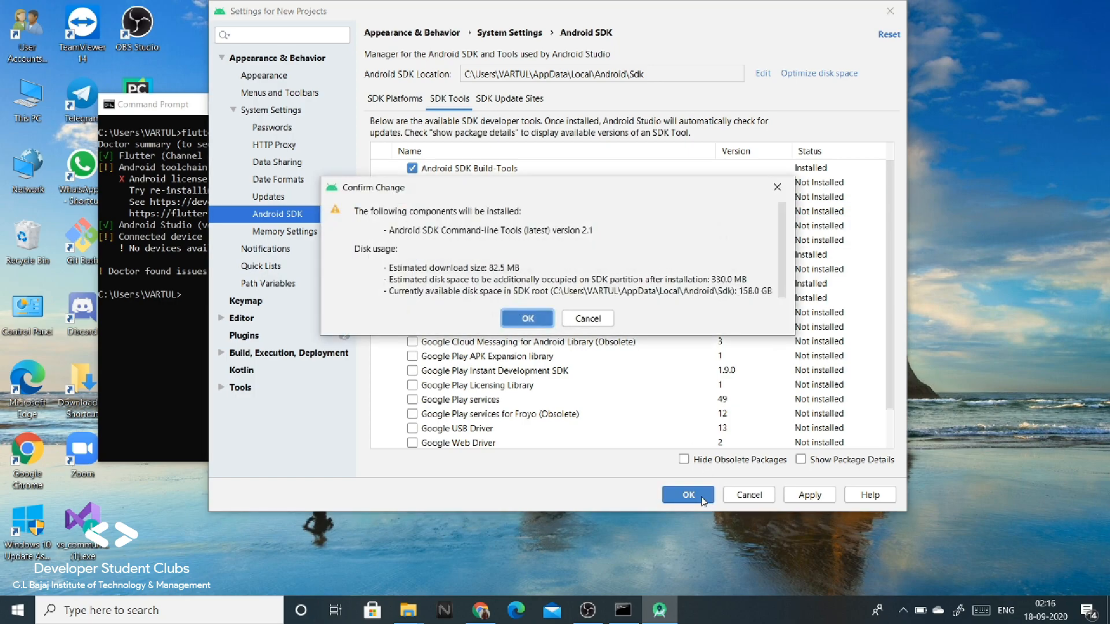
pyautogui.click(527, 319)
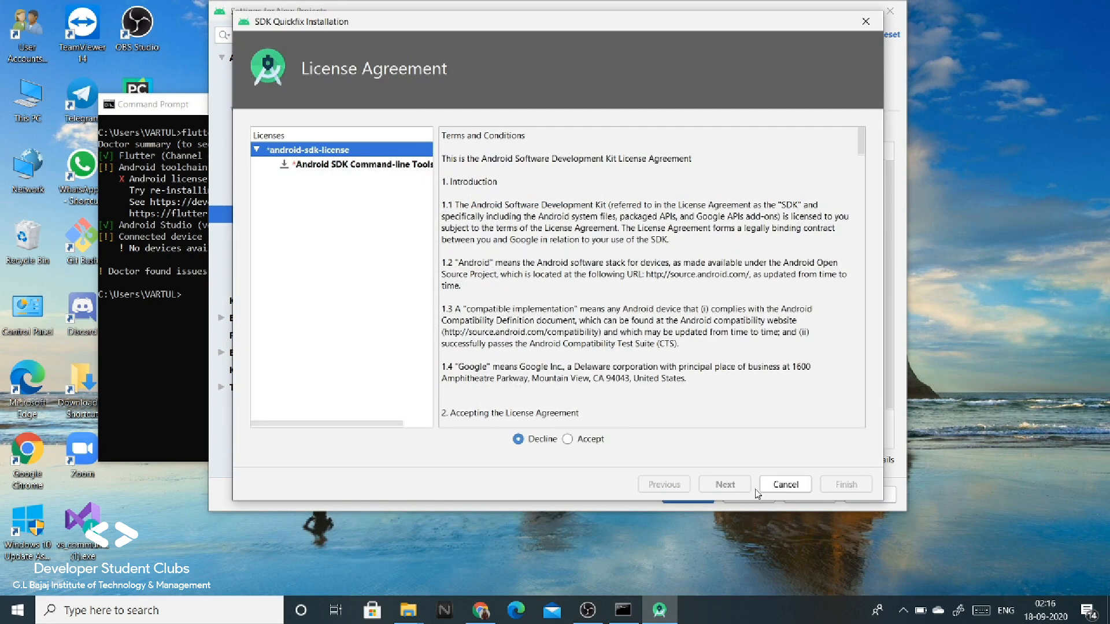
pyautogui.click(567, 439)
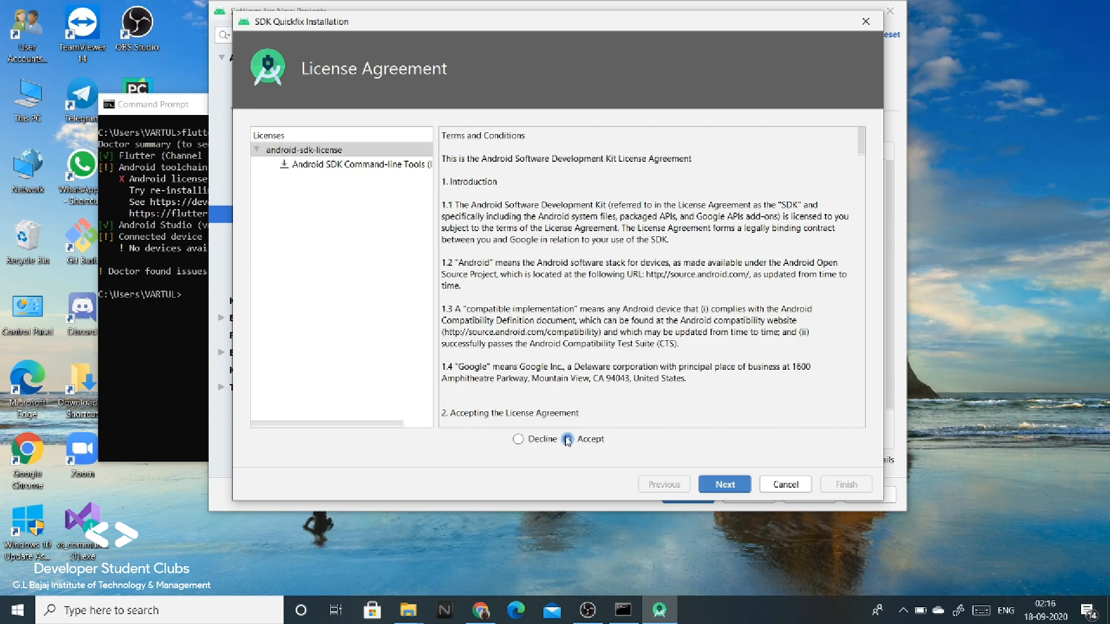
pyautogui.click(713, 485)
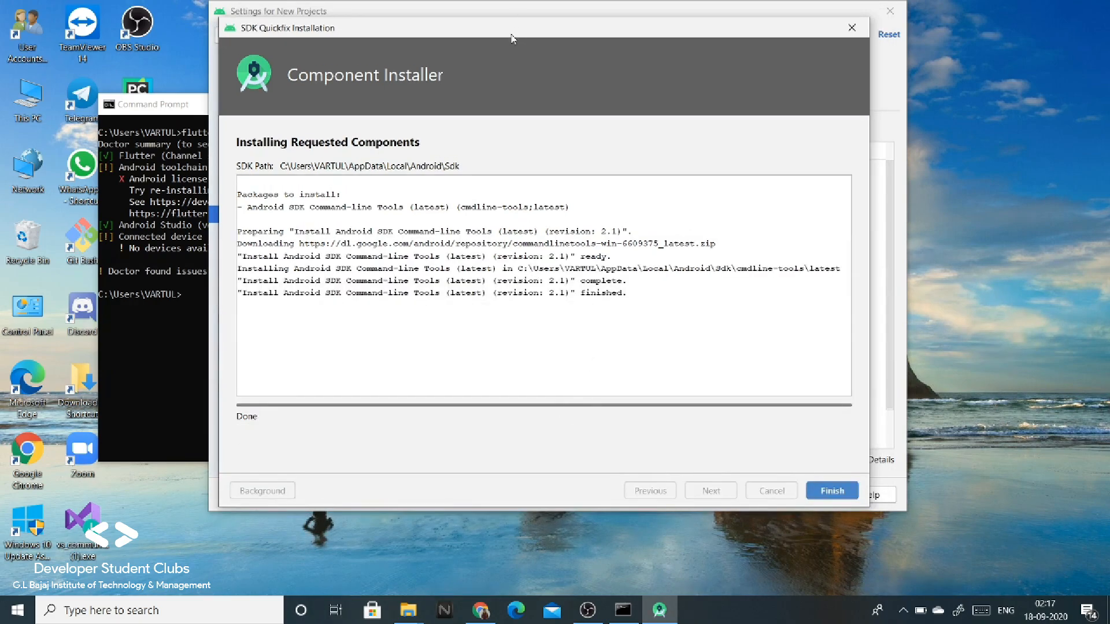
pyautogui.click(831, 491)
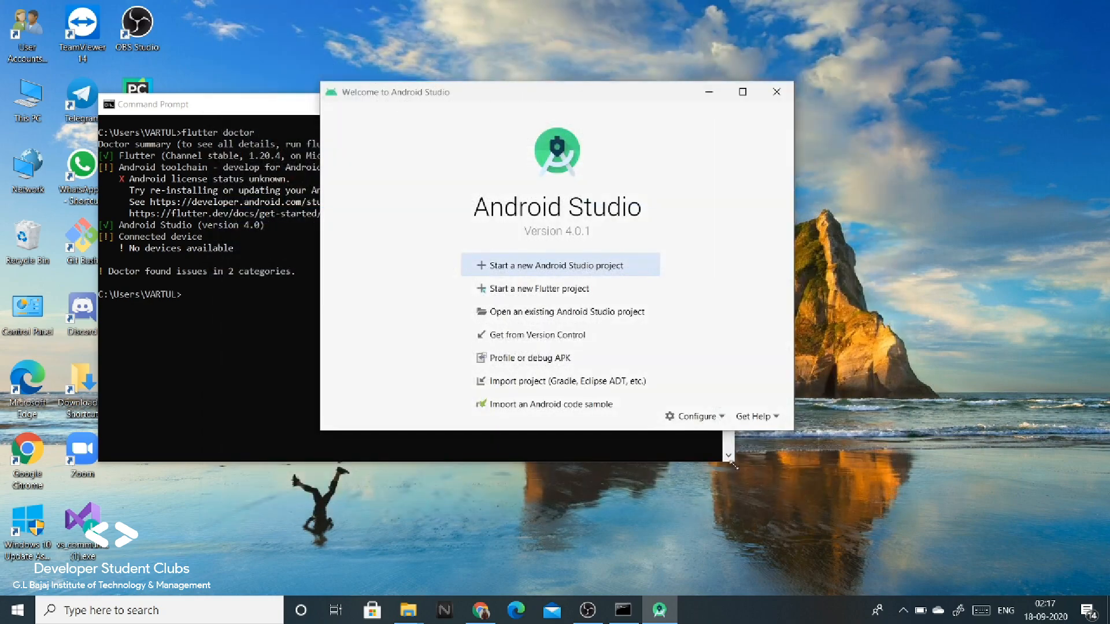
# - Close the Android Studio welcome window and rerun flutter doctor in Command Prompt
pyautogui.click(773, 101)
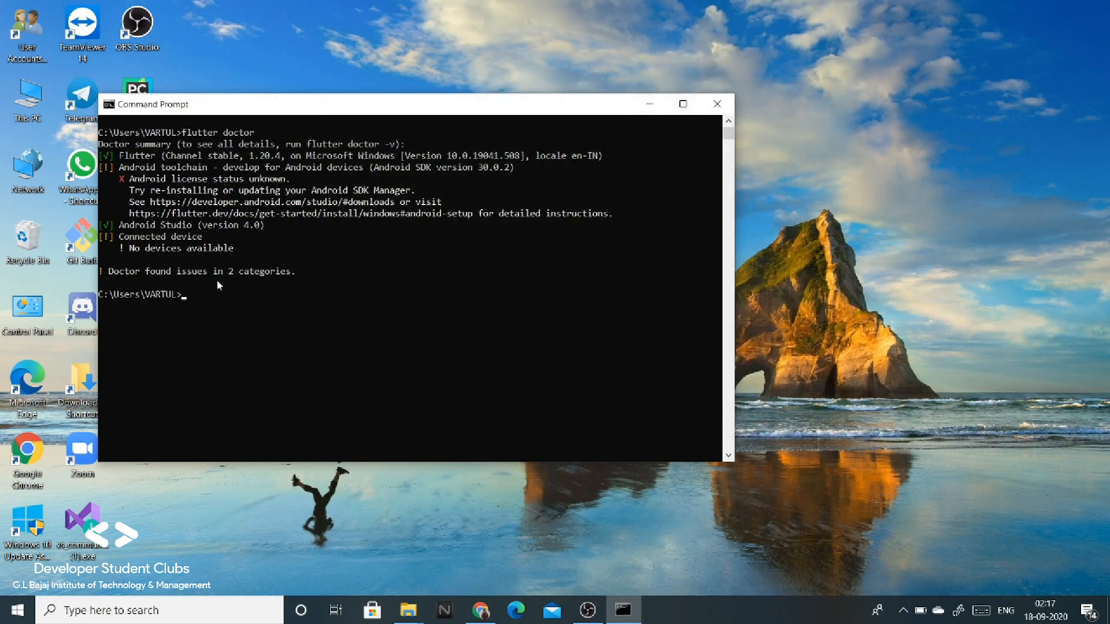
pyautogui.click(219, 297)
pyautogui.press('Up')
pyautogui.press('Return')
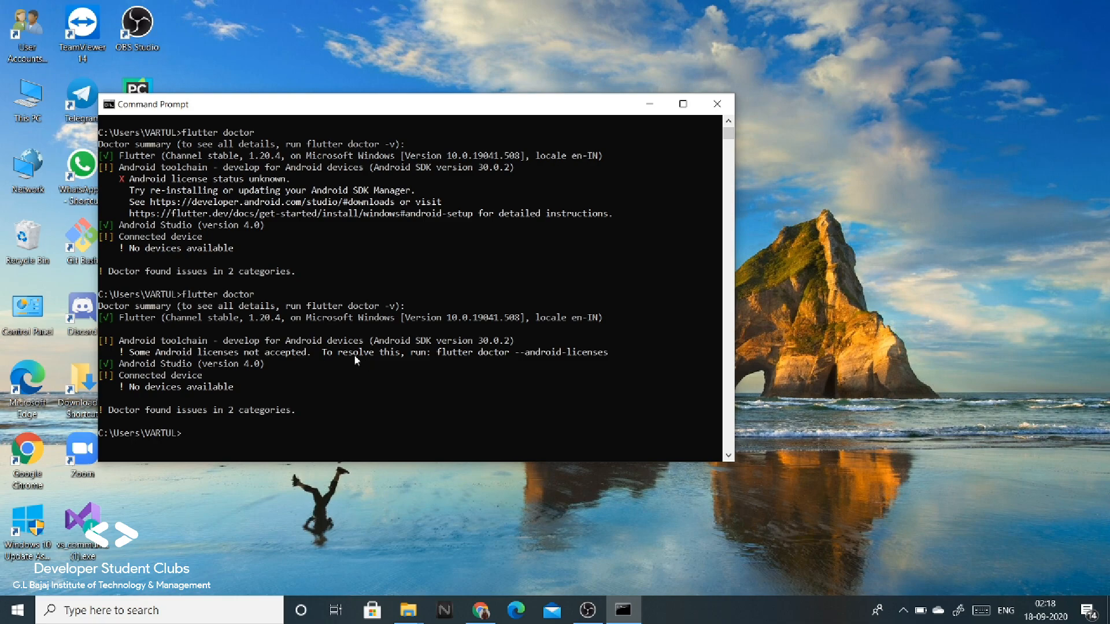
# - Copy the suggested flutter doctor --android-licenses command from the doctor output and run it
pyautogui.moveTo(436, 353); pyautogui.dragTo(612, 357)
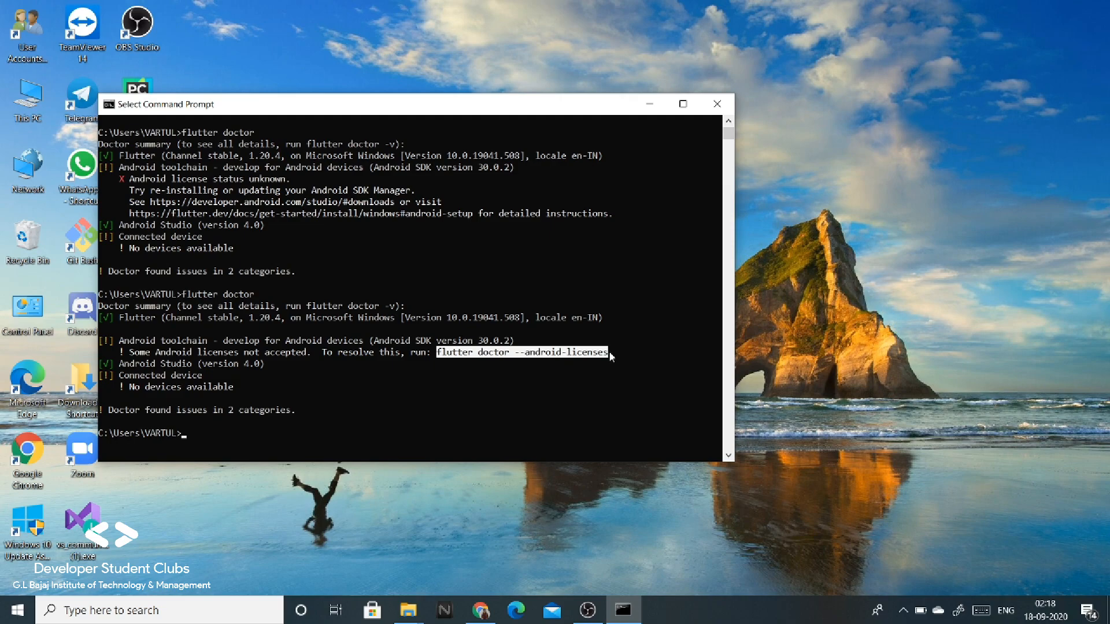
pyautogui.rightClick(482, 358)
pyautogui.rightClick(208, 430)
pyautogui.press('Return')
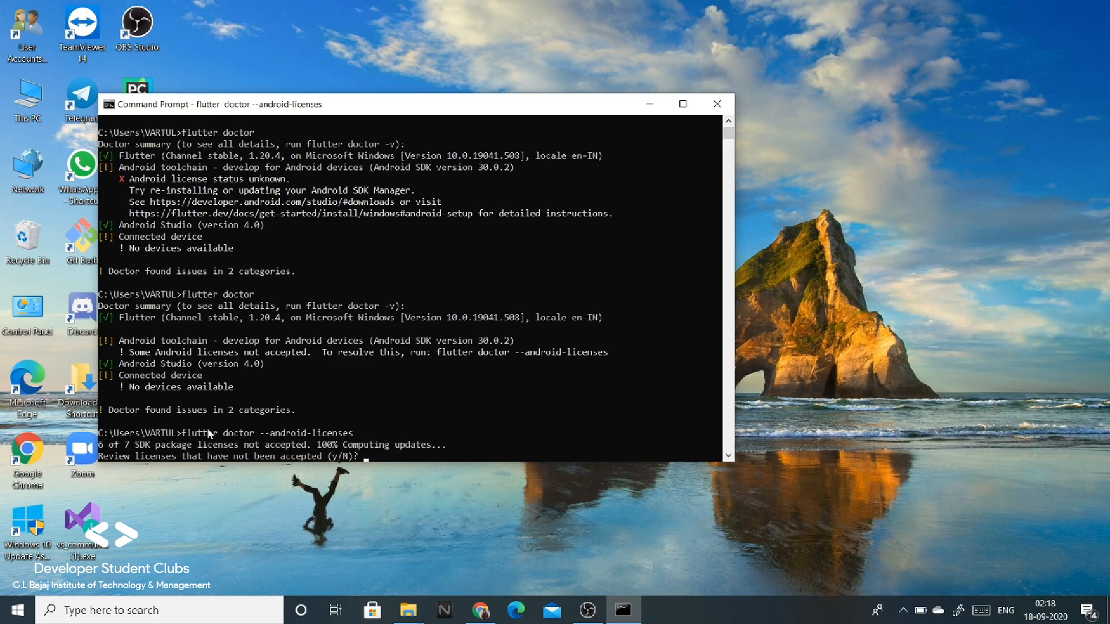
# - Agree to review the unaccepted Android SDK package licenses and accept every license in turn
pyautogui.write('y')
pyautogui.press('Return')
pyautogui.write('y')
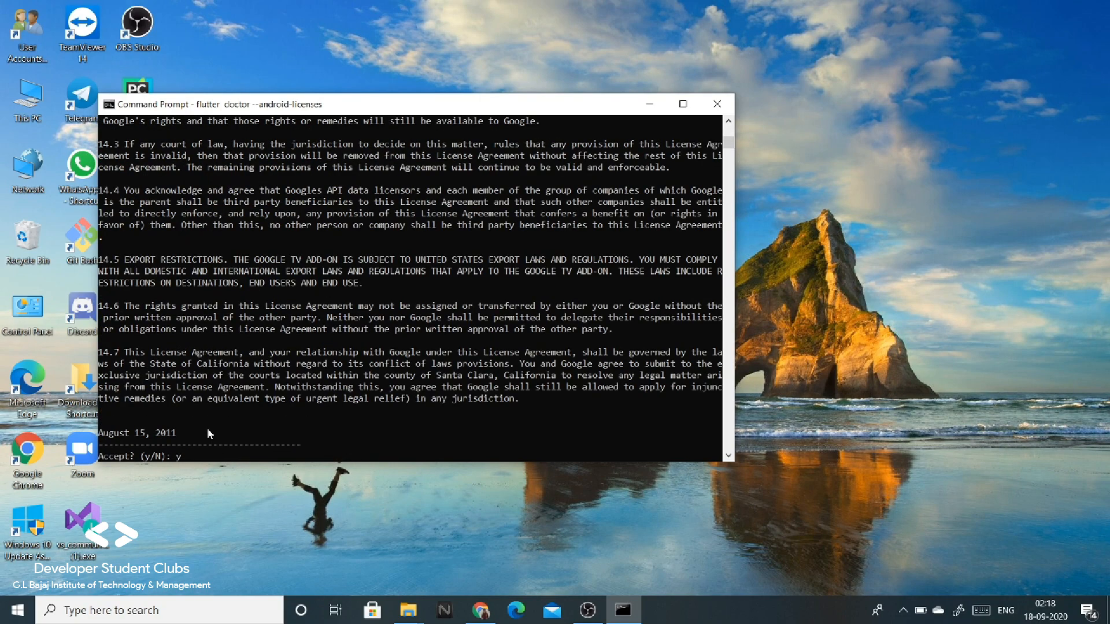
pyautogui.press('Return')
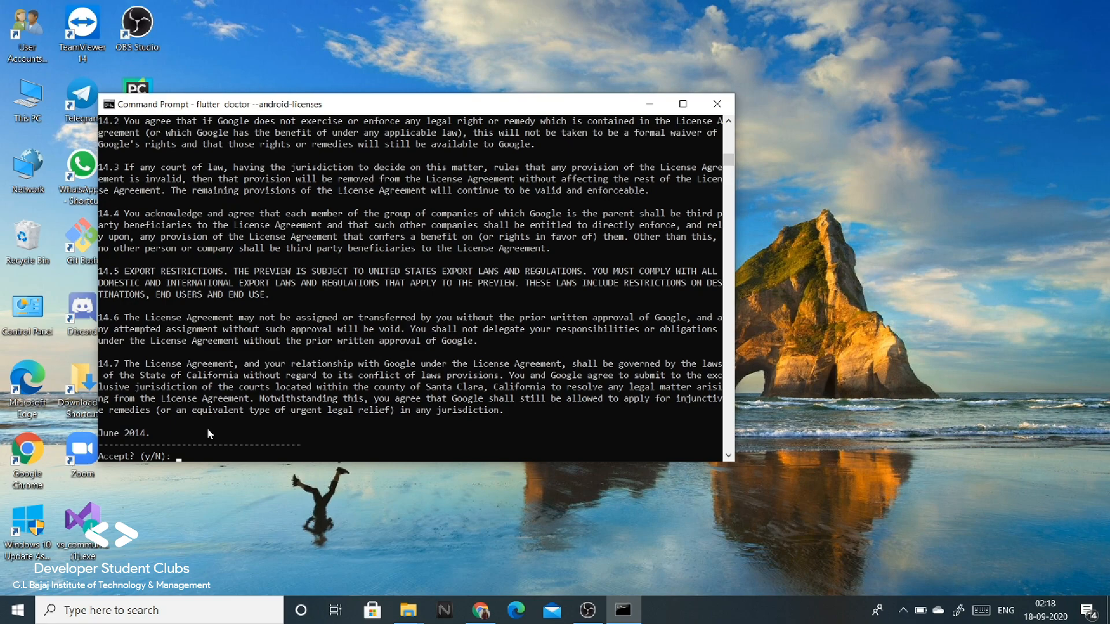
pyautogui.write('y')
pyautogui.press('Return')
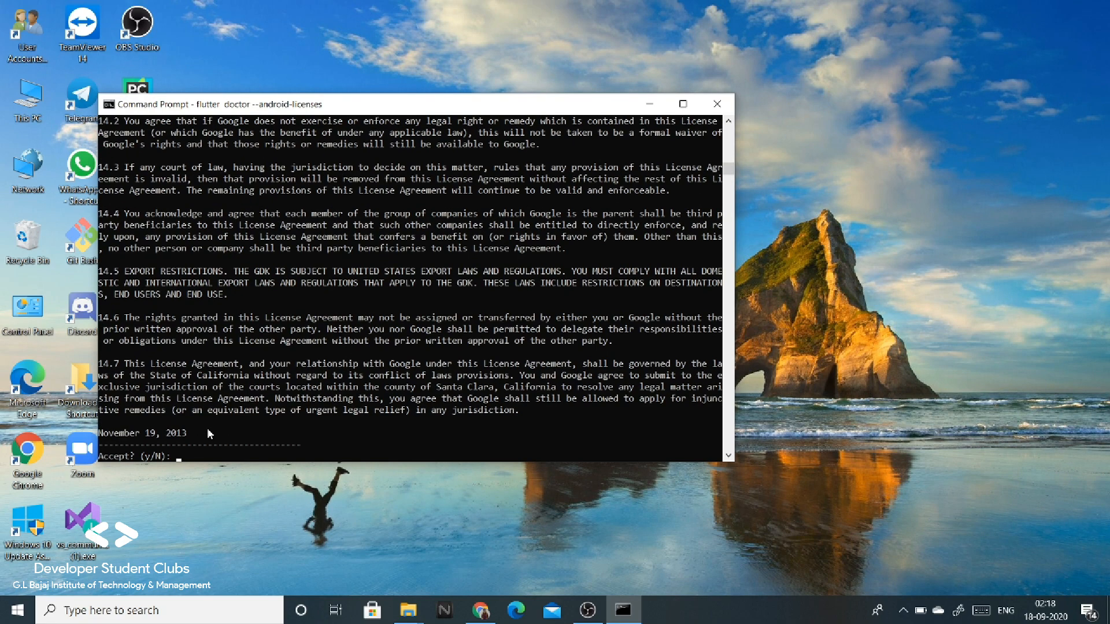
pyautogui.write('y')
pyautogui.press('Return')
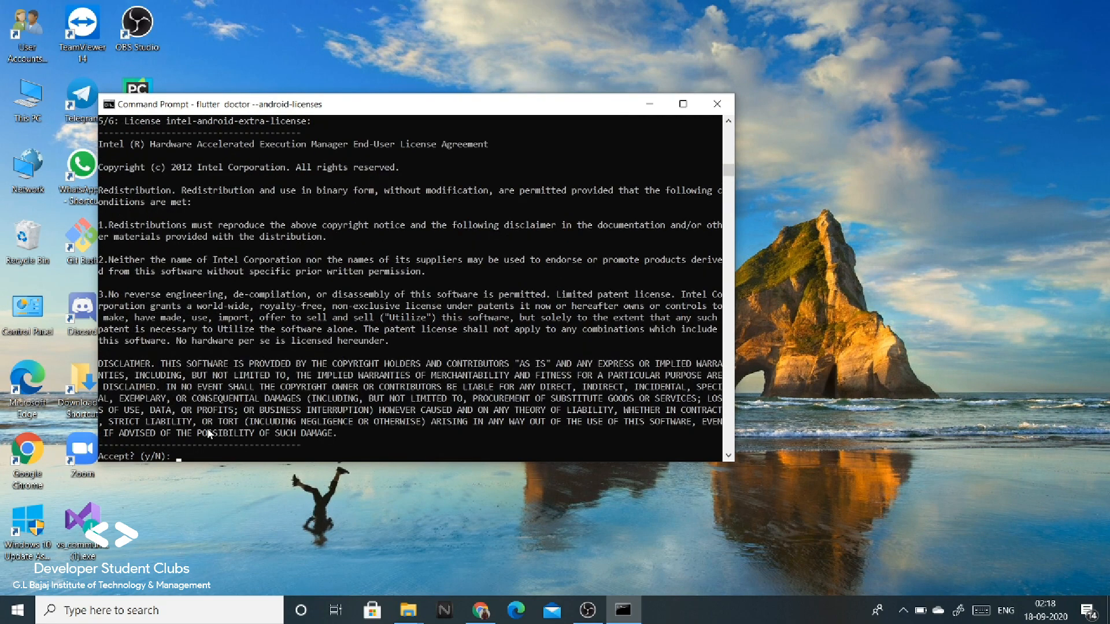
pyautogui.write('y')
pyautogui.press('Return')
pyautogui.write('y')
pyautogui.press('Return')
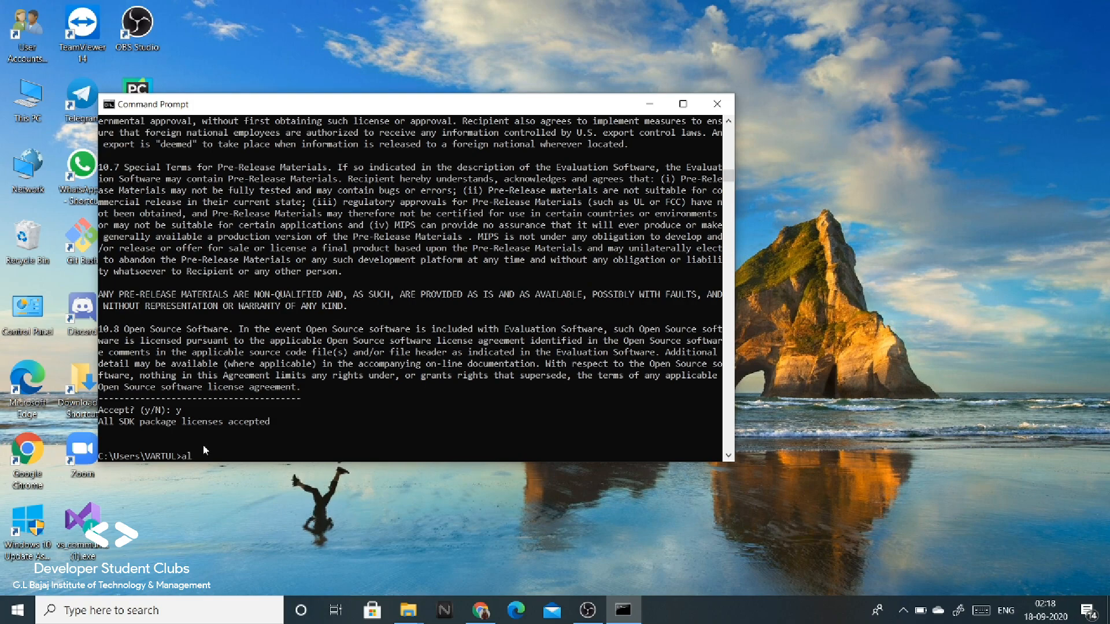
# - Recall the previous command, strip the --android-licenses option from it and run flutter doctor again
pyautogui.press('Up')
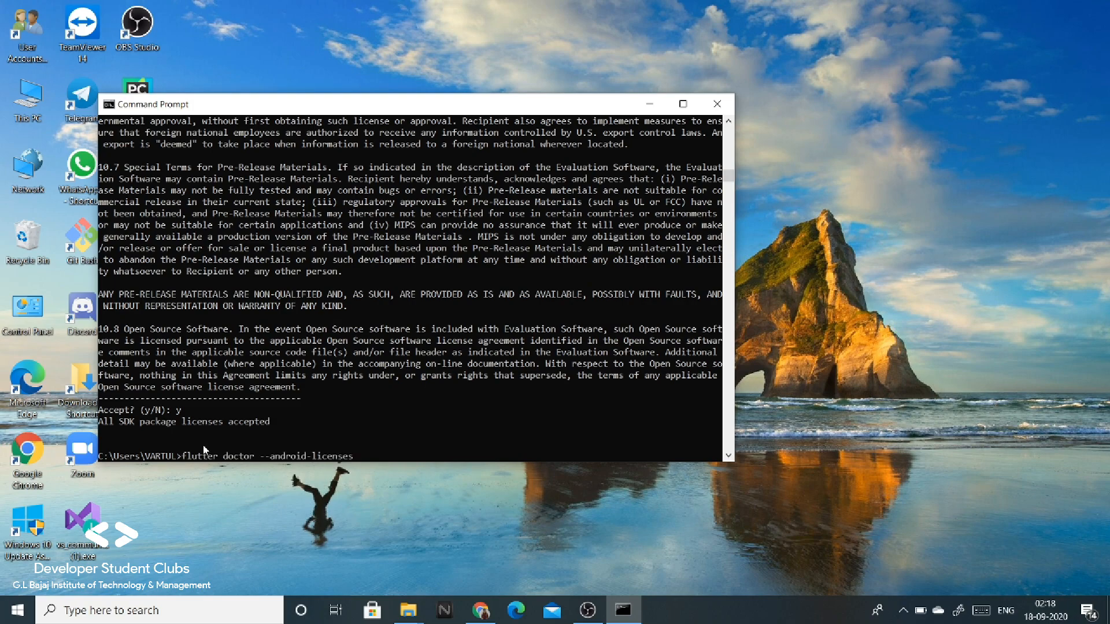
pyautogui.press('BackSpace')
pyautogui.press('BackSpace')
pyautogui.press('BackSpace')
pyautogui.press('BackSpace')
pyautogui.press('BackSpace')
pyautogui.press('BackSpace')
pyautogui.press('BackSpace')
pyautogui.press('BackSpace')
pyautogui.press('BackSpace')
pyautogui.press('BackSpace')
pyautogui.press('BackSpace')
pyautogui.press('BackSpace')
pyautogui.press('BackSpace')
pyautogui.press('BackSpace')
pyautogui.press('BackSpace')
pyautogui.press('BackSpace')
pyautogui.press('BackSpace')
pyautogui.press('BackSpace')
pyautogui.press('Return')
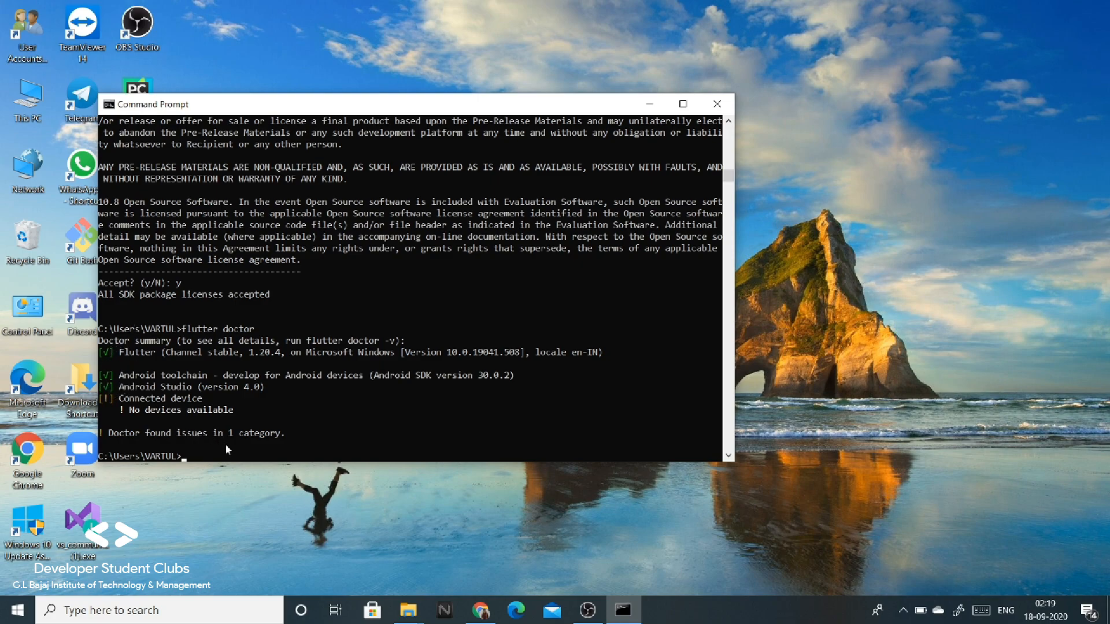
# - Switch to Android Studio and start a new Flutter project of the Flutter Application type
pyautogui.click(585, 615)
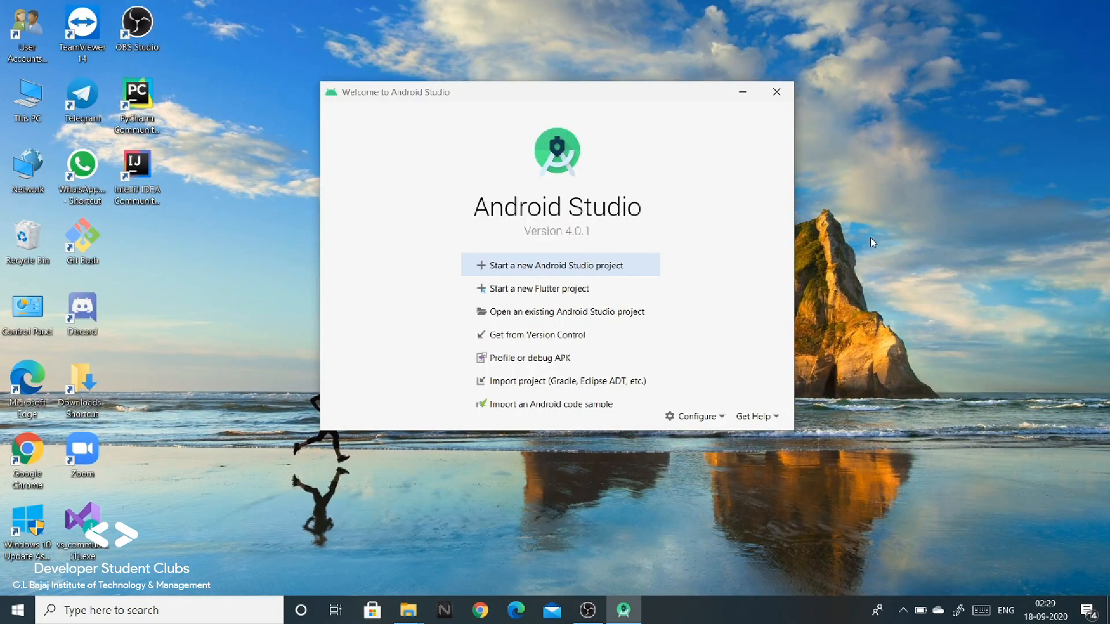
pyautogui.click(563, 291)
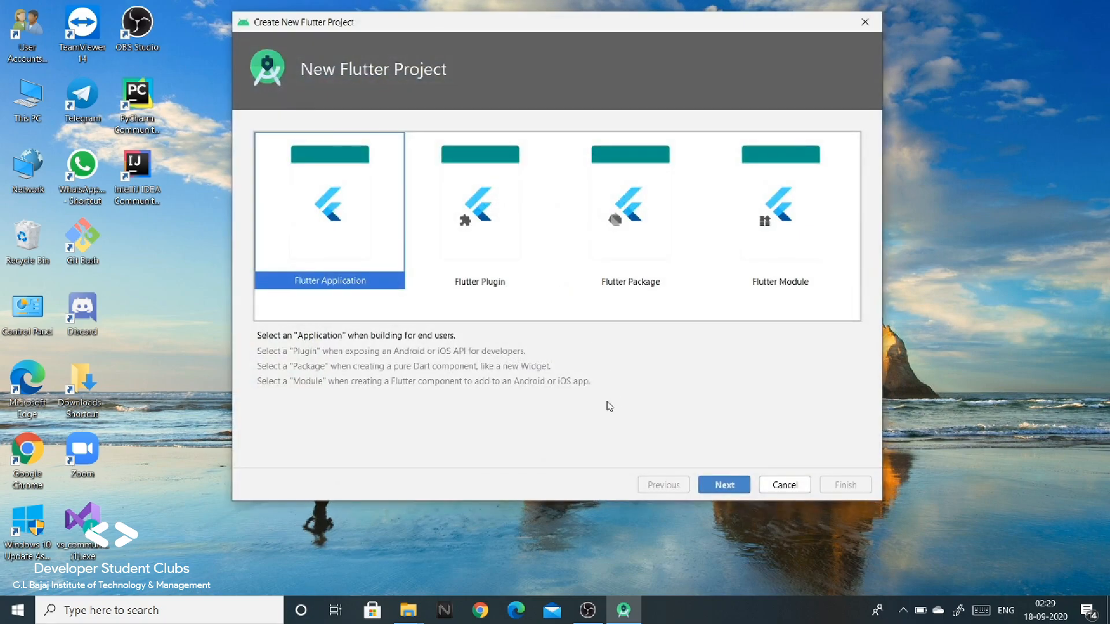
pyautogui.click(724, 492)
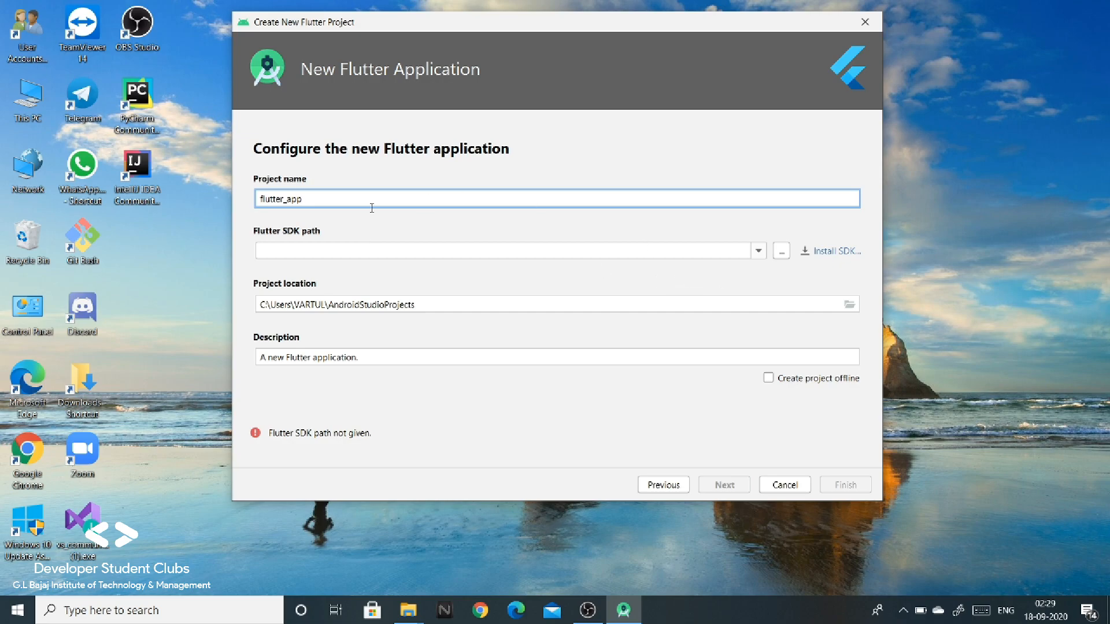
# - Set the Flutter SDK path to C:\src\flutter\flutter and create the flutter_app project with package name com.example.flutterapp
pyautogui.click(782, 252)
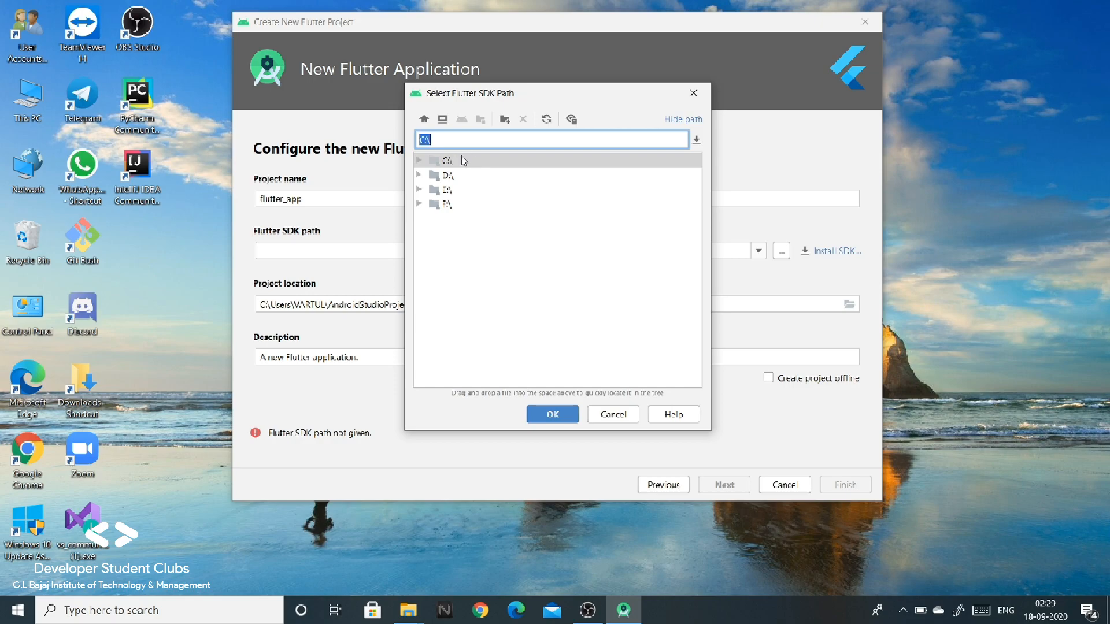
pyautogui.click(420, 161)
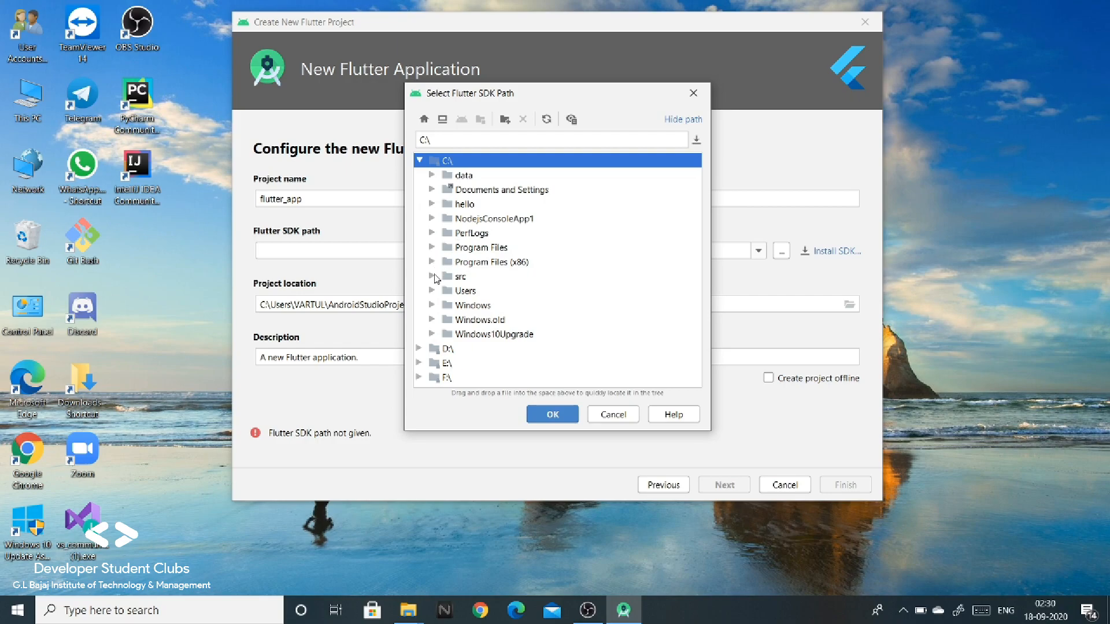
pyautogui.click(432, 277)
pyautogui.click(492, 305)
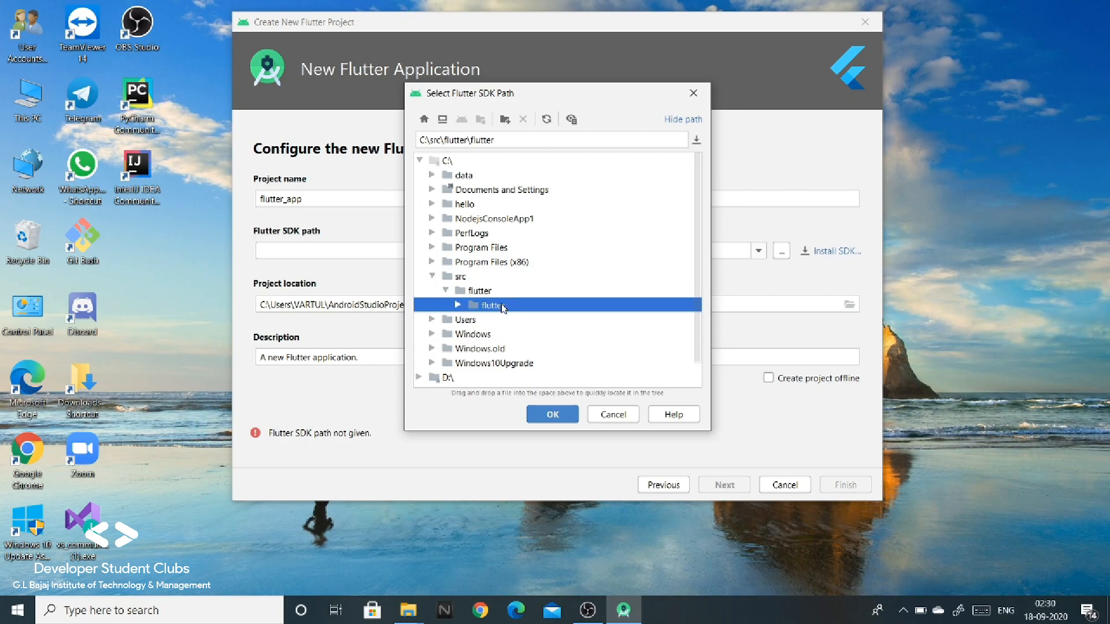
pyautogui.click(553, 415)
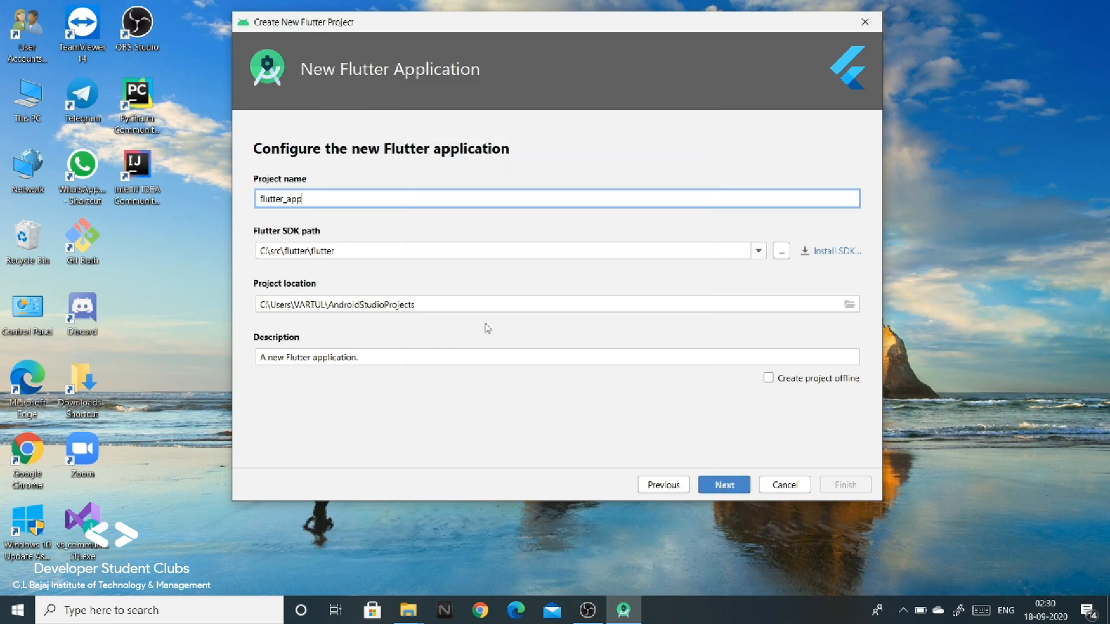
pyautogui.click(731, 490)
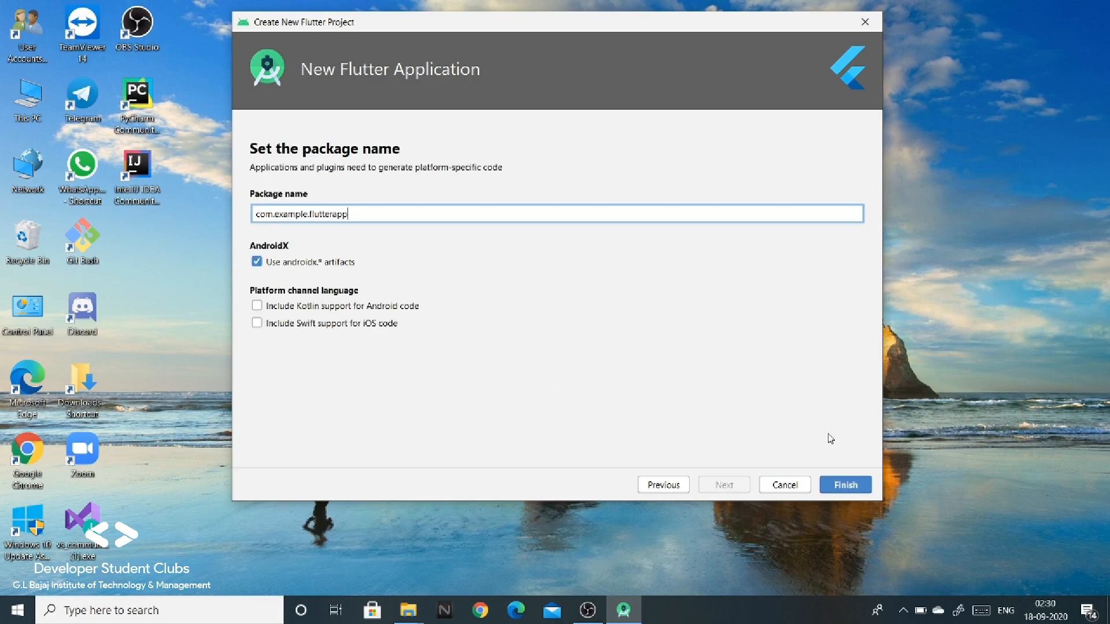
pyautogui.click(842, 485)
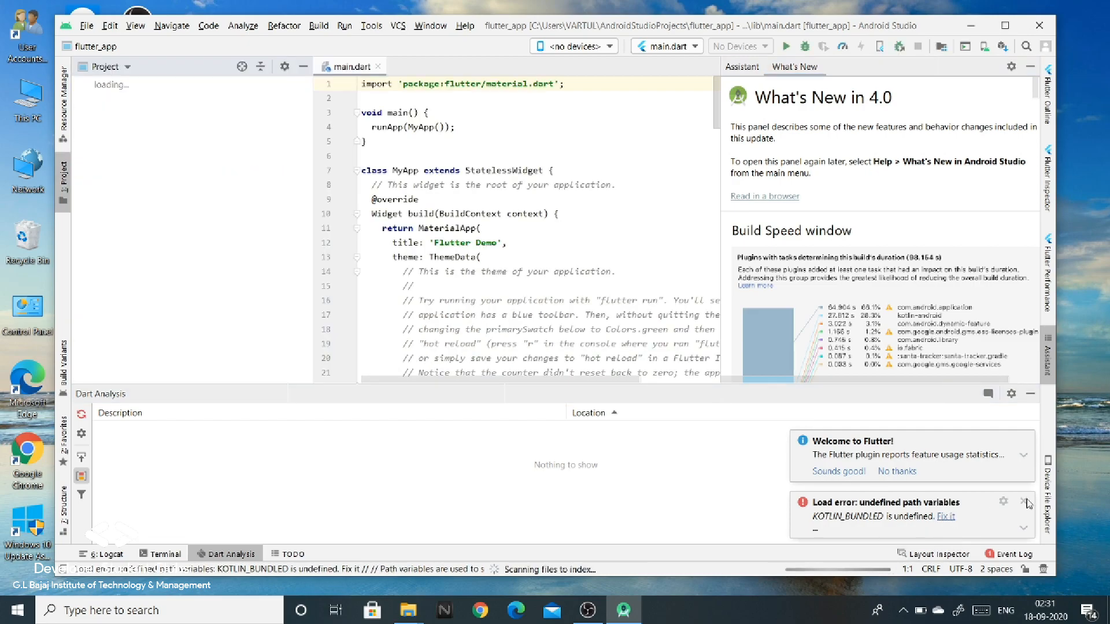
# - Dismiss the load error and Flutter welcome notifications and hide the Dart Analysis results
pyautogui.click(1025, 501)
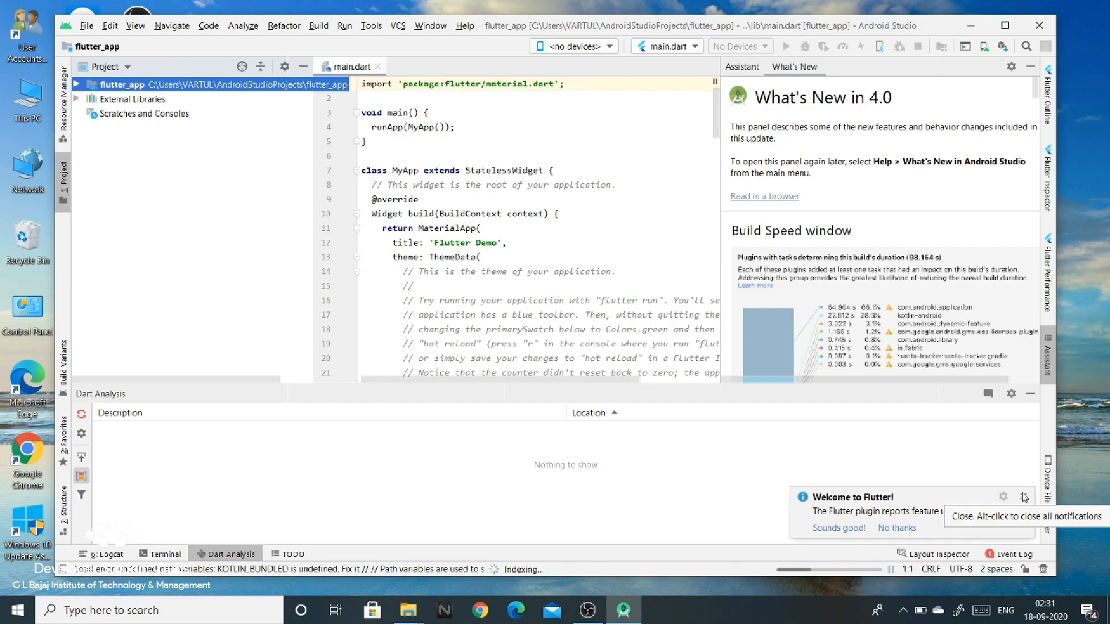
pyautogui.click(1023, 496)
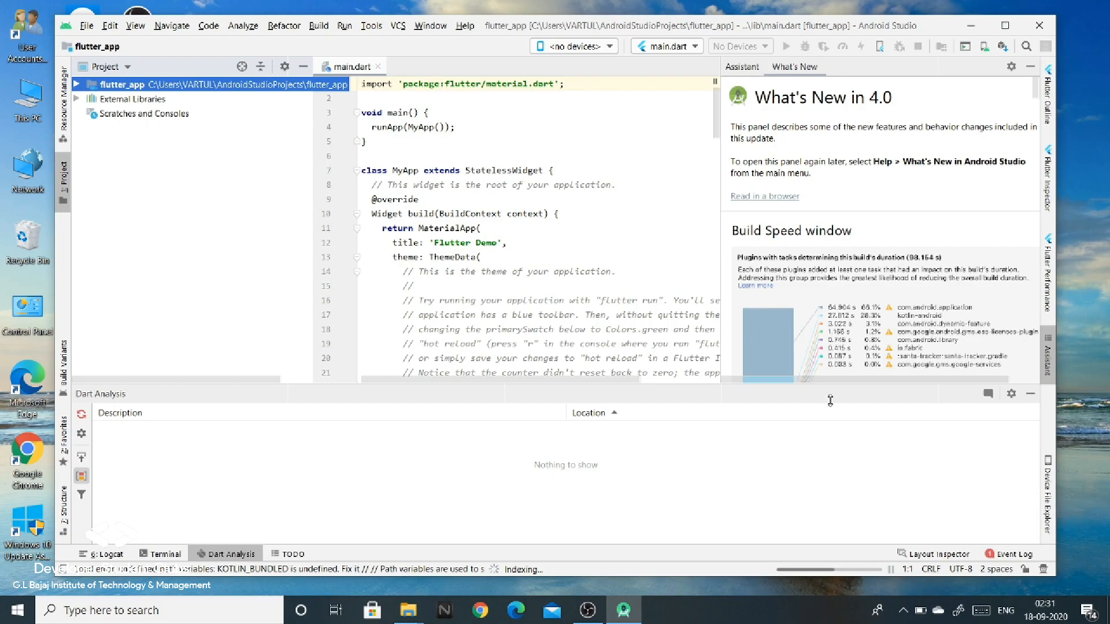
pyautogui.click(1029, 395)
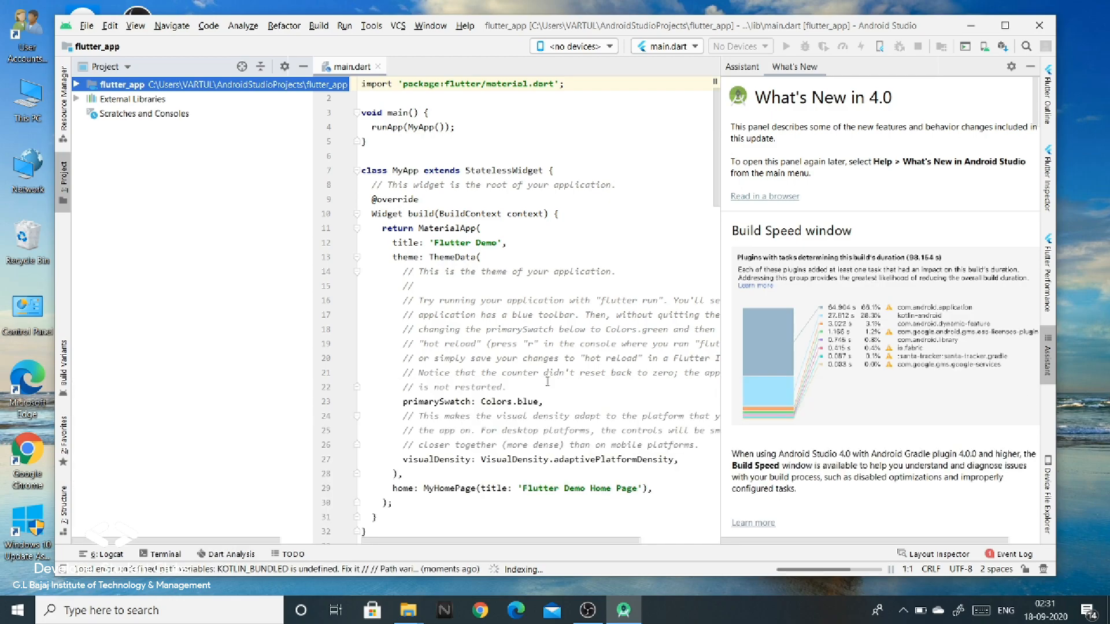
# - Check the list of target devices available for running the Flutter app
pyautogui.click(611, 48)
pyautogui.click(606, 84)
pyautogui.click(609, 46)
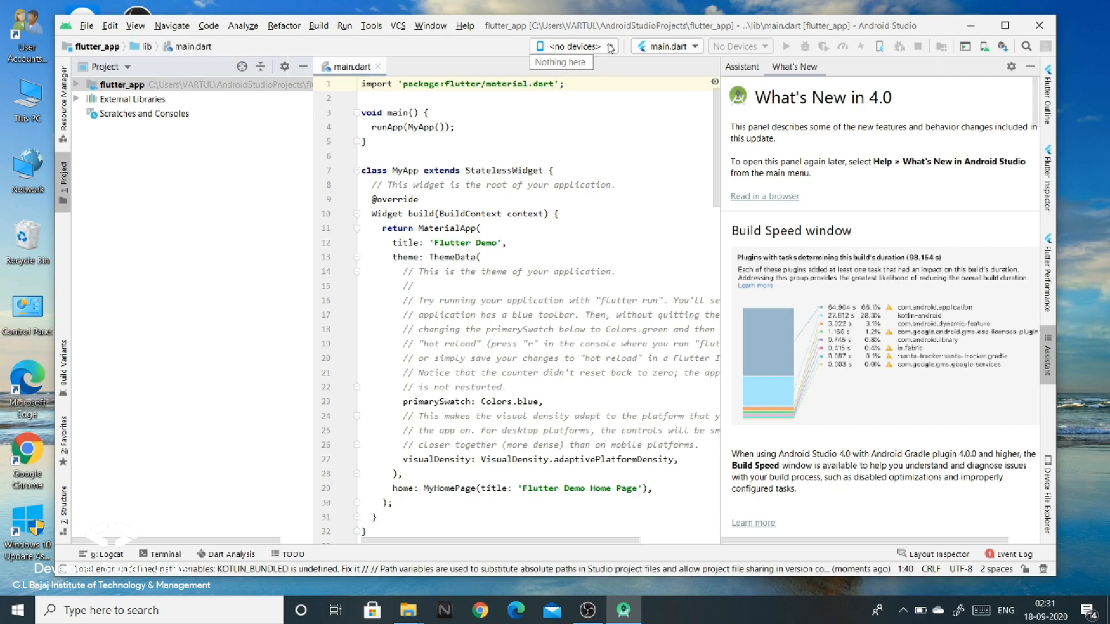
pyautogui.click(625, 122)
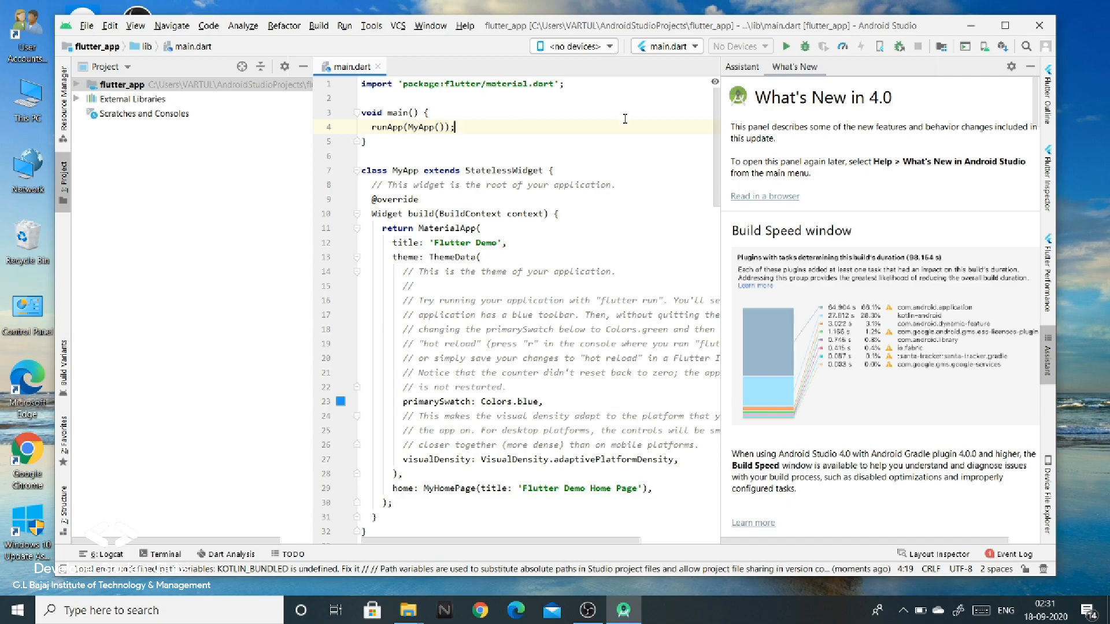
pyautogui.click(610, 47)
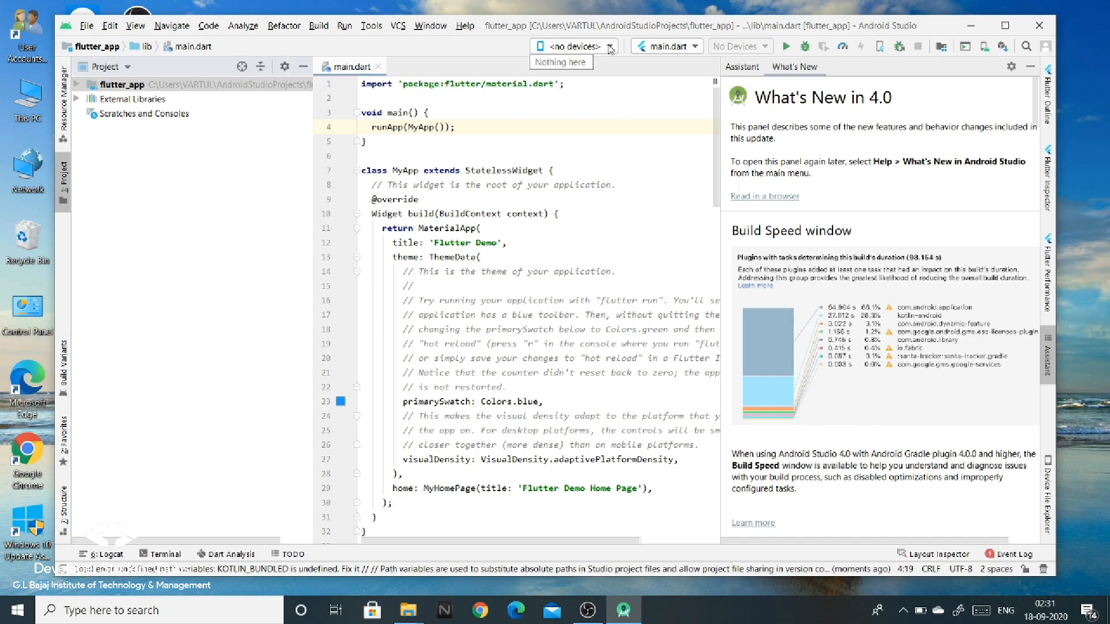
pyautogui.click(610, 48)
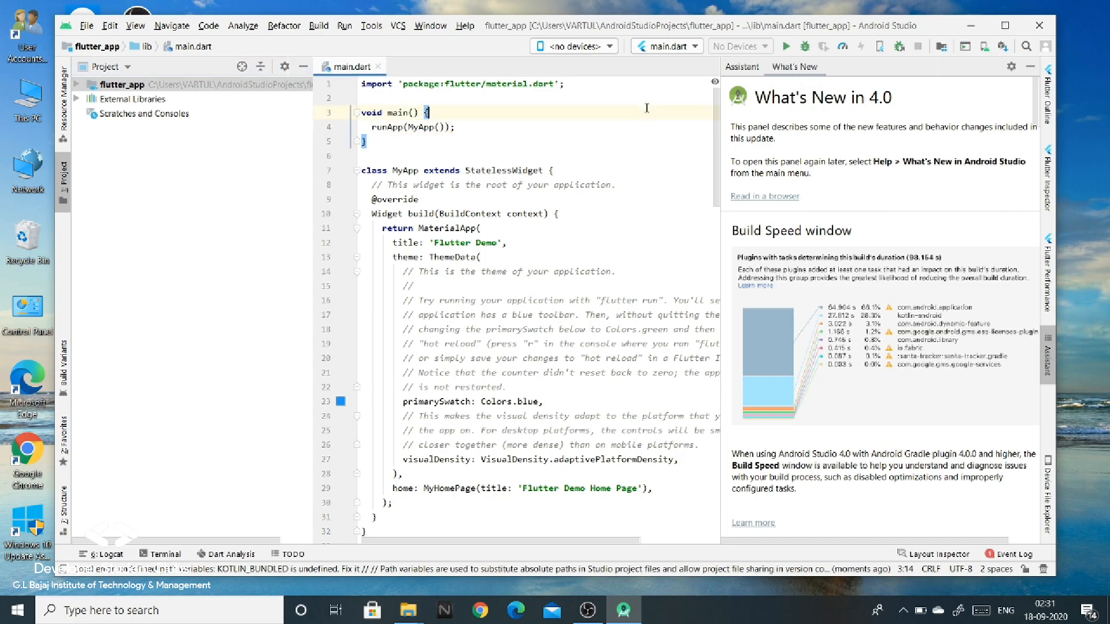
pyautogui.press('Up')
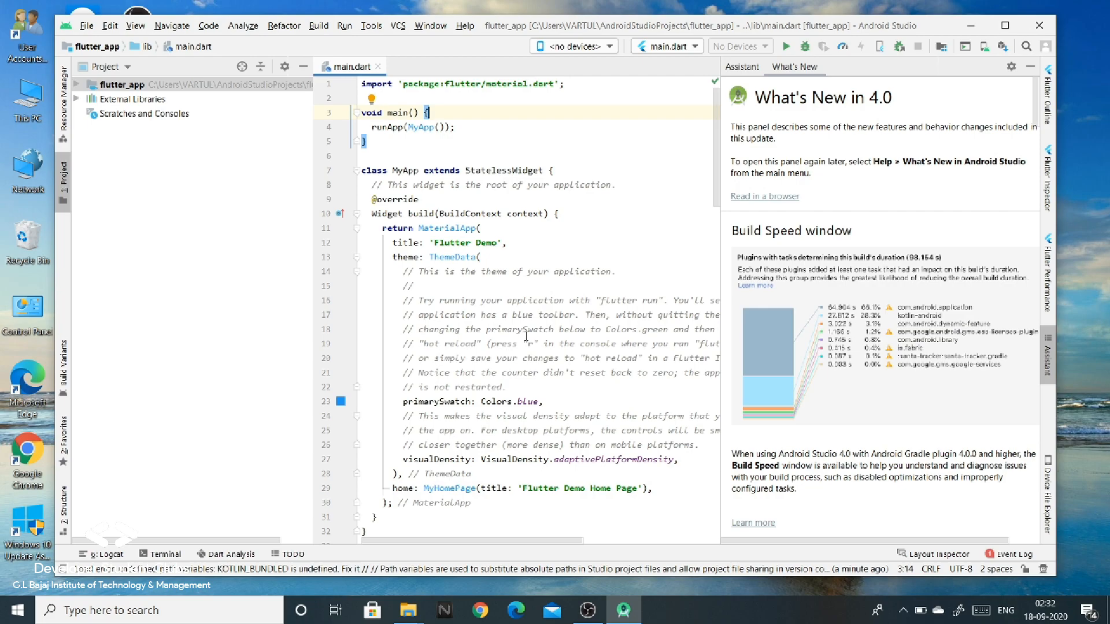
# - Look through the generated Flutter demo code in main.dart
pyautogui.scroll(-2, 526, 335)
pyautogui.scroll(2, 480, 273)
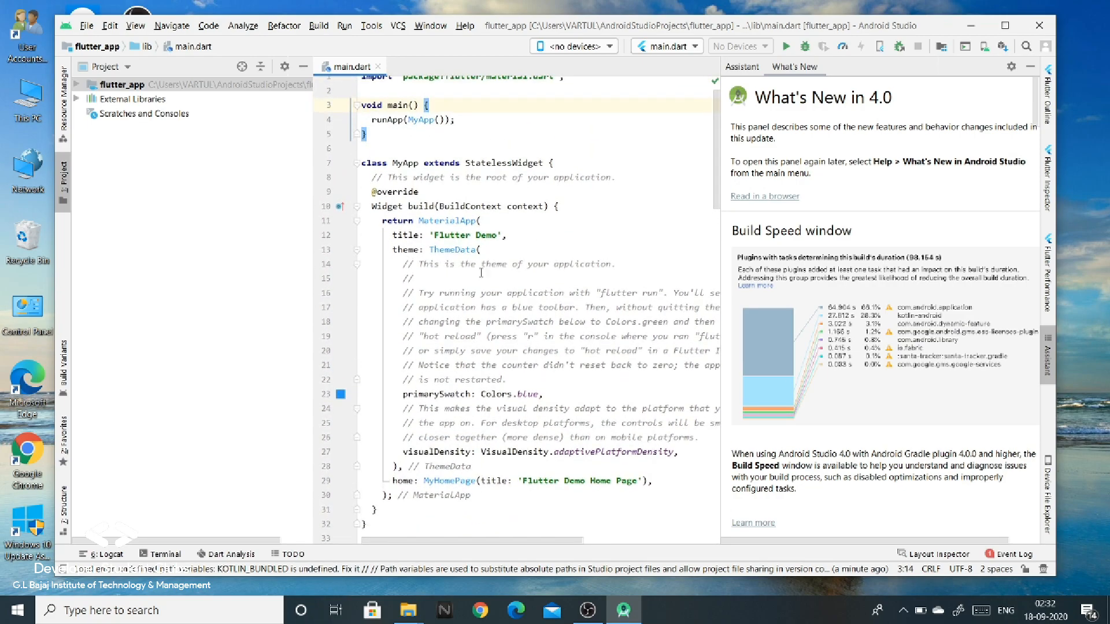
pyautogui.scroll(-3, 491, 275)
pyautogui.scroll(3, 514, 277)
pyautogui.scroll(-4, 514, 277)
pyautogui.scroll(4, 514, 277)
pyautogui.scroll(1, 514, 277)
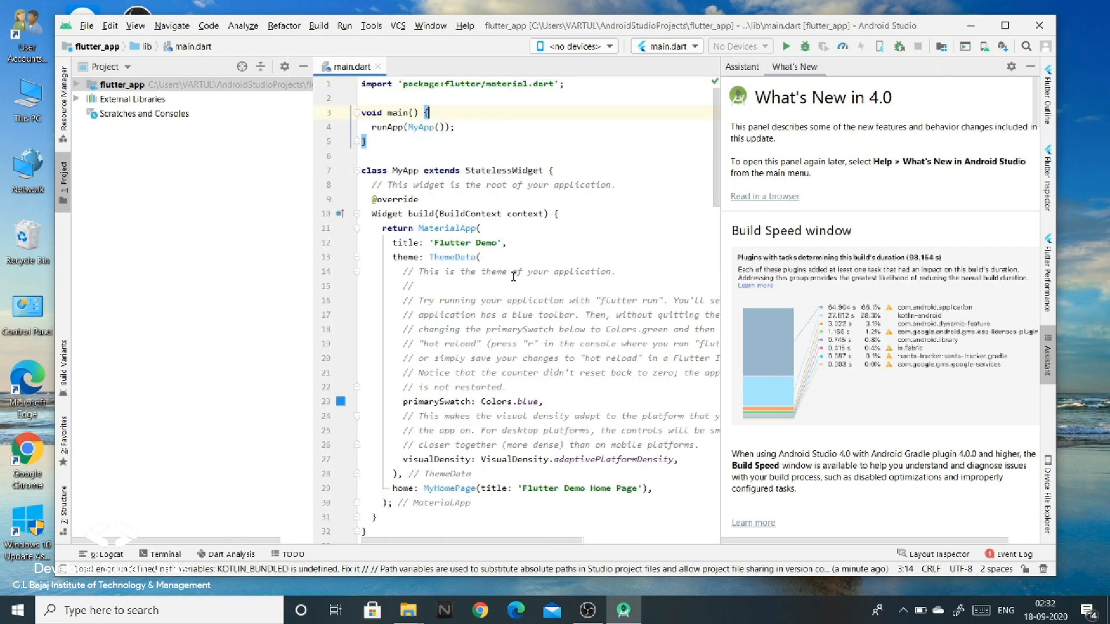
# - Try to run main.dart without a selected device and dismiss the message
pyautogui.click(567, 248)
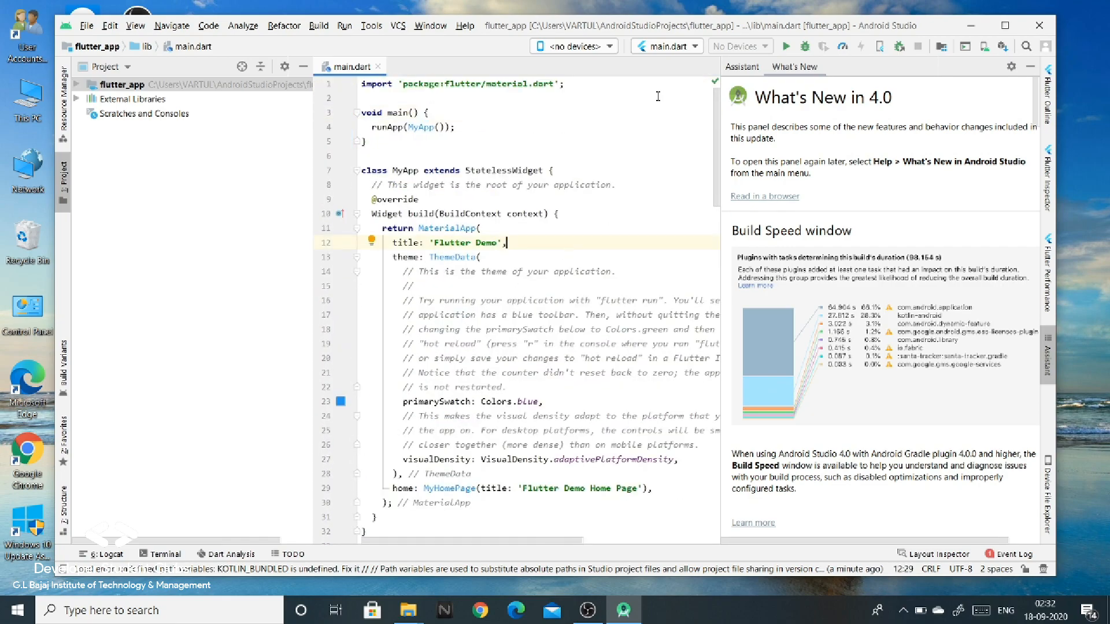
pyautogui.click(787, 47)
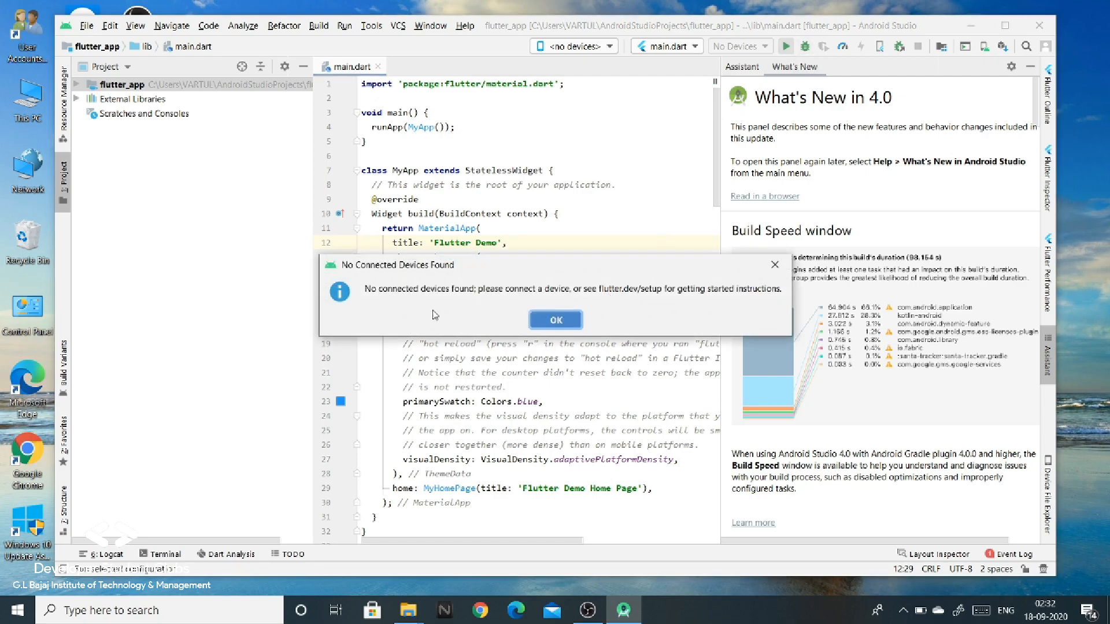
pyautogui.click(555, 322)
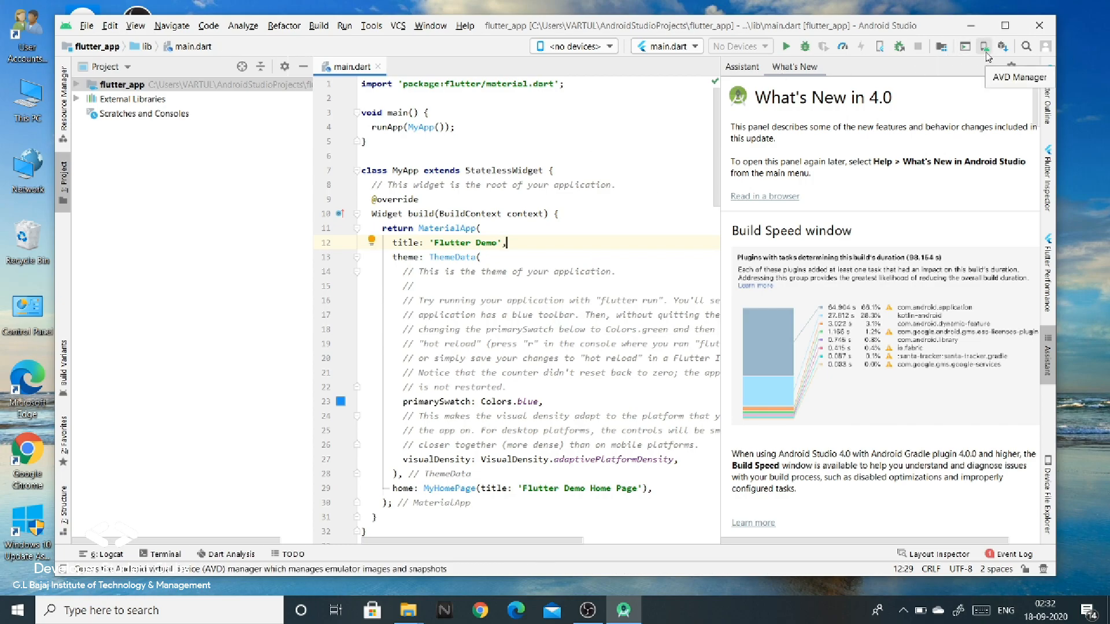
# - Open the AVD Manager and start creating a new virtual device
pyautogui.click(370, 26)
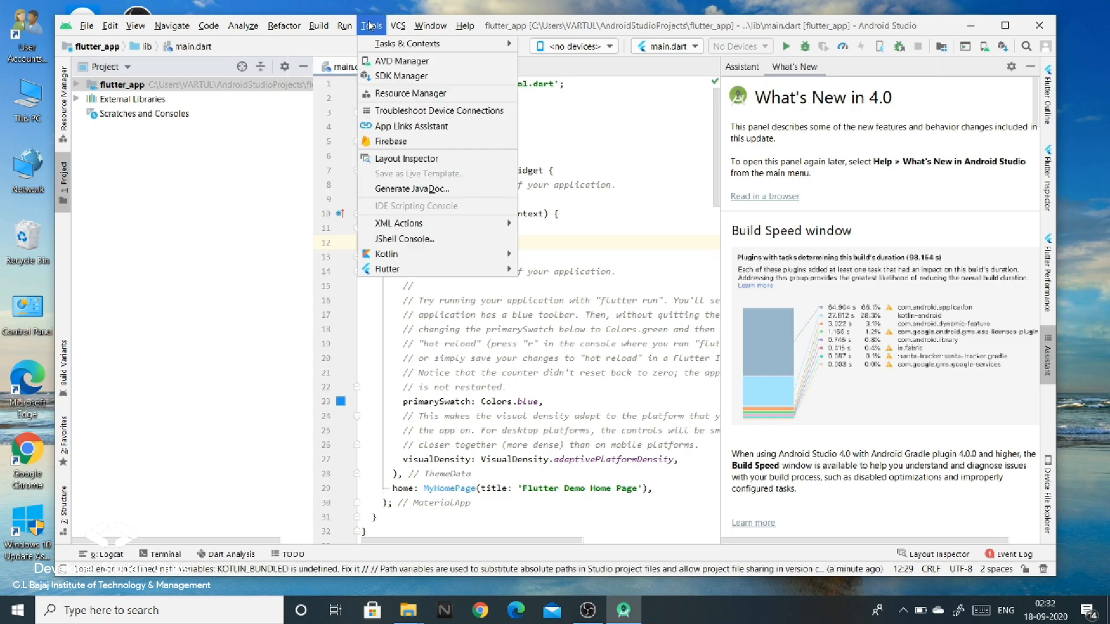
pyautogui.click(402, 61)
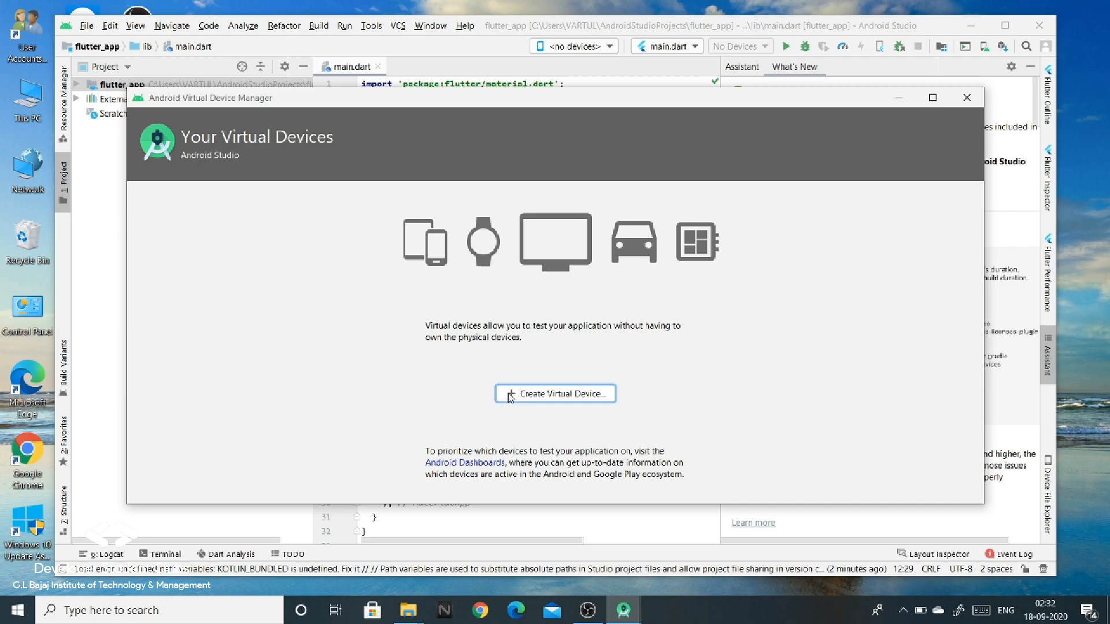
pyautogui.click(540, 398)
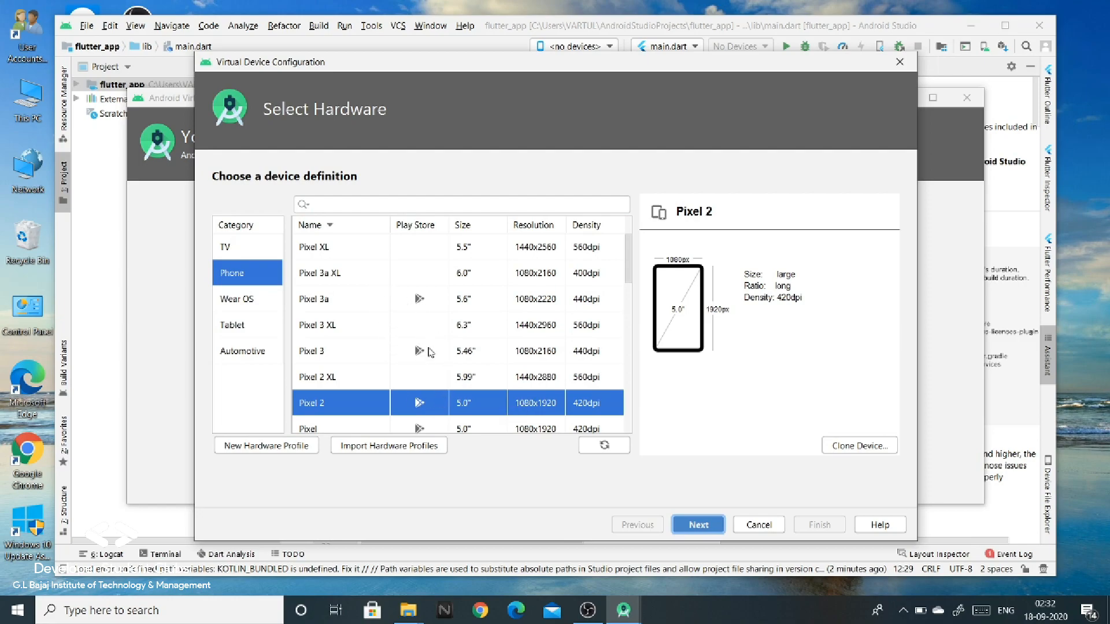
# - Browse the phone definitions with Play Store support and select Pixel 3 as the virtual device's hardware
pyautogui.scroll(-3, 428, 335)
pyautogui.scroll(1, 427, 335)
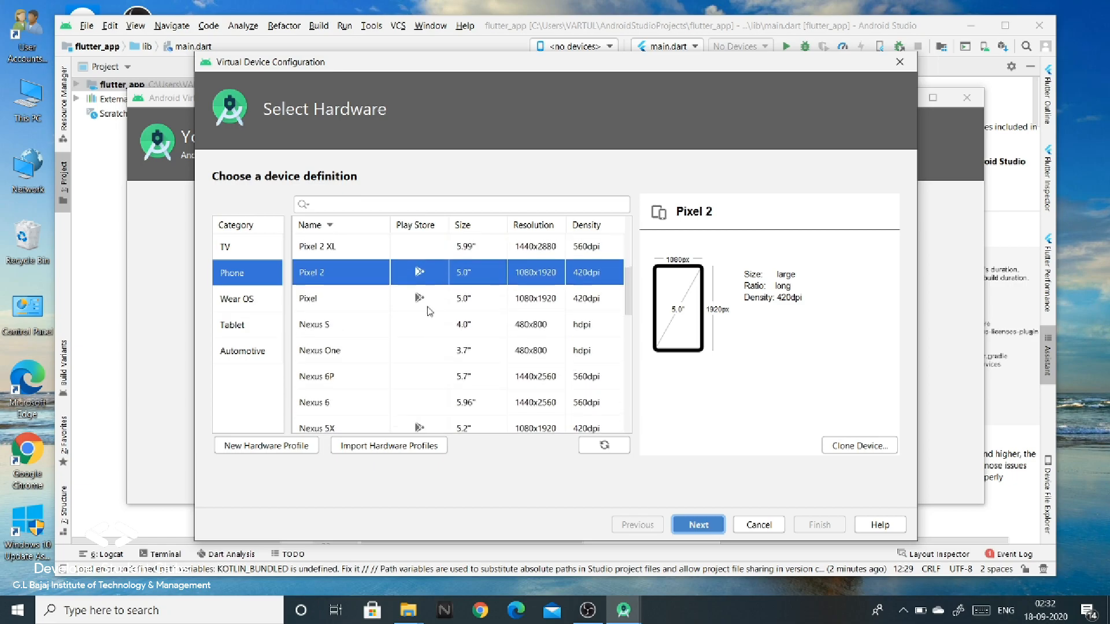
pyautogui.click(415, 302)
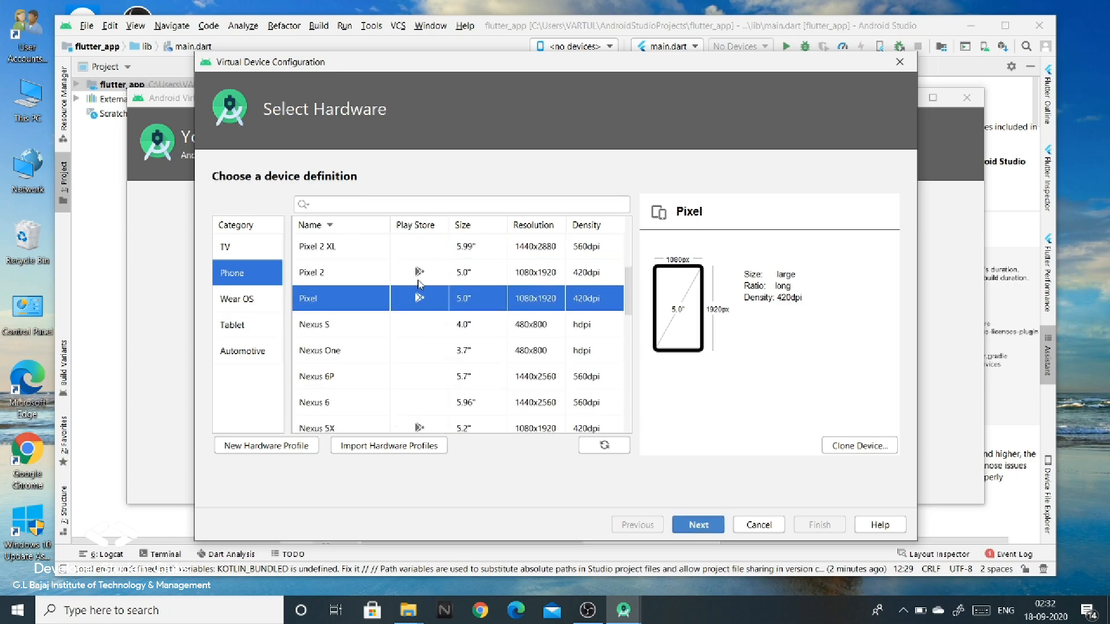
pyautogui.click(420, 276)
pyautogui.scroll(3, 422, 286)
pyautogui.scroll(1, 418, 288)
pyautogui.click(419, 322)
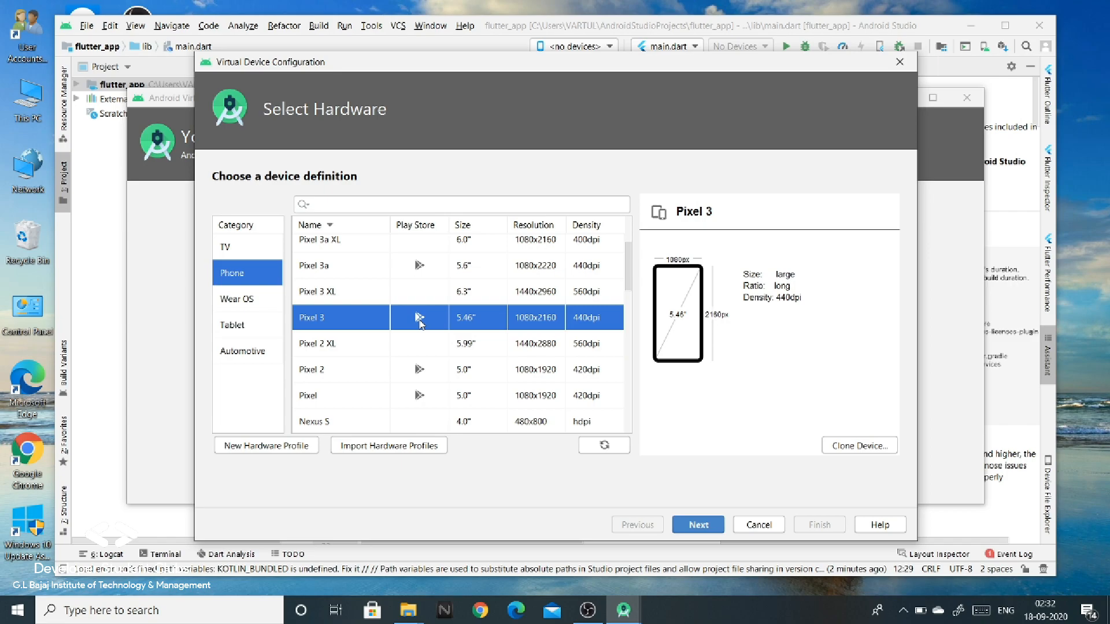
# - Download the Oreo API 27 x86 system image (Android 8.1, Google Play) and finish creating the Pixel 3 API 27 virtual device
pyautogui.click(686, 526)
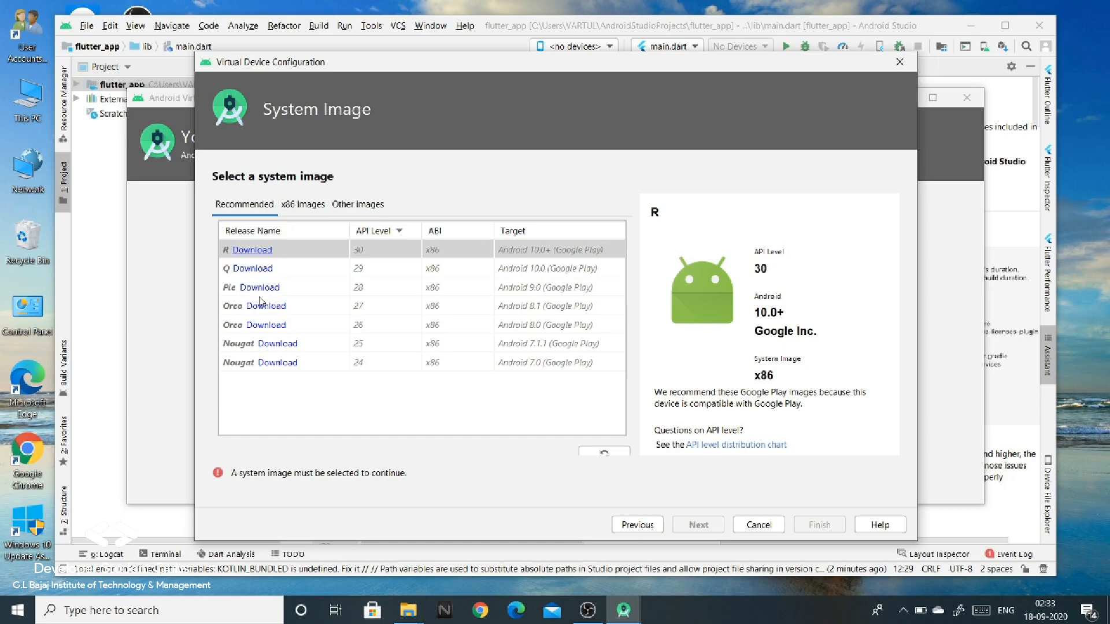
pyautogui.click(259, 307)
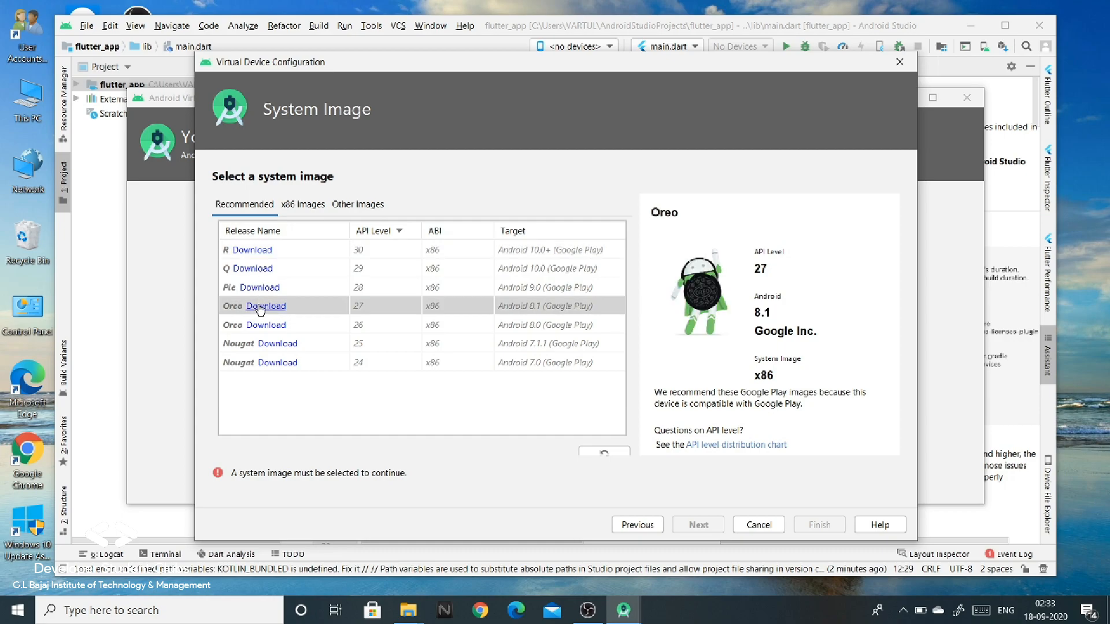
pyautogui.click(261, 307)
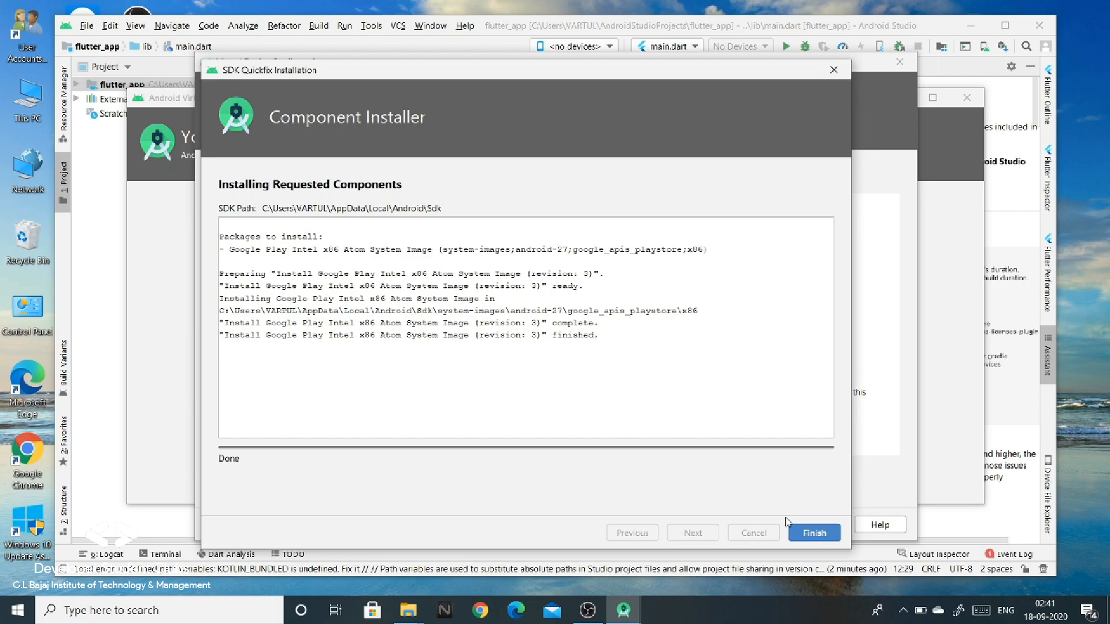
pyautogui.click(801, 538)
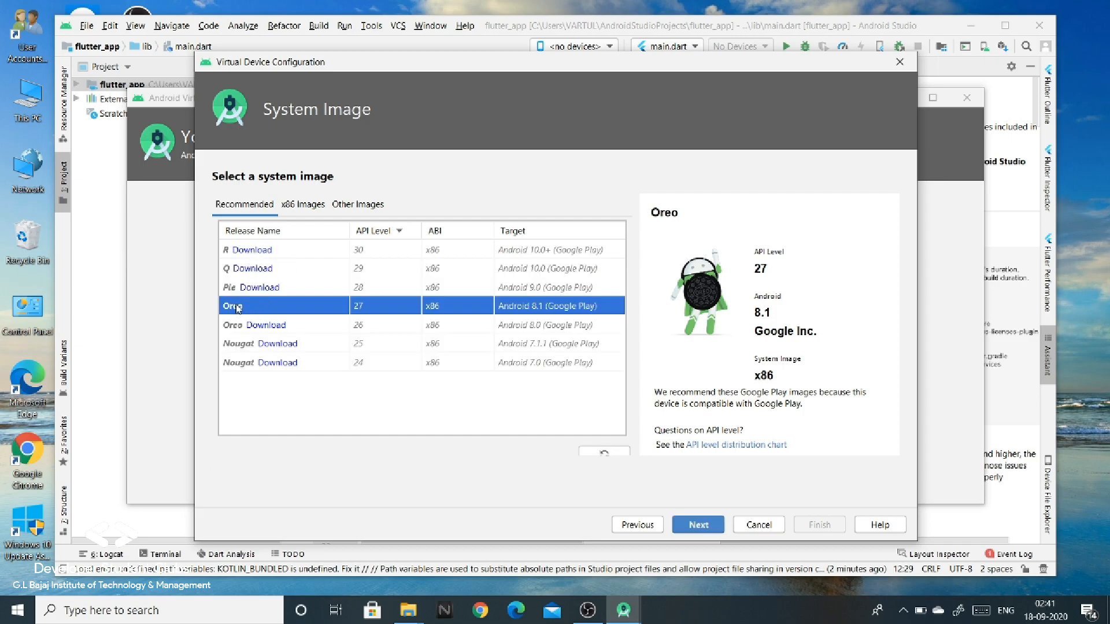
pyautogui.click(707, 527)
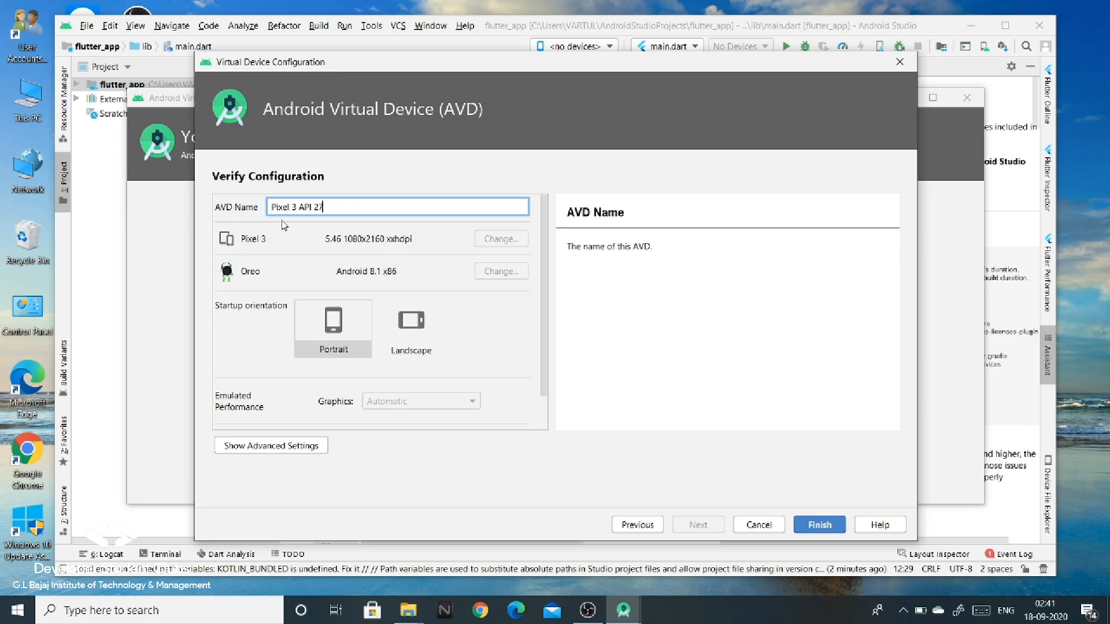
pyautogui.click(814, 525)
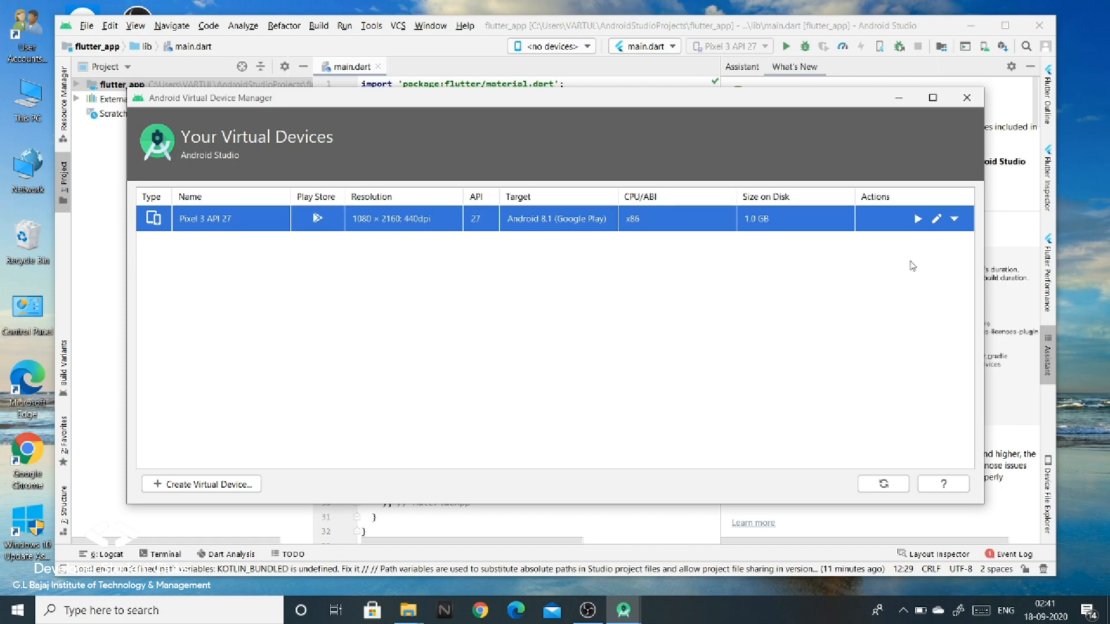
# - Launch the Pixel 3 API 27 virtual device, dismiss the error message and close the virtual device manager
pyautogui.click(918, 220)
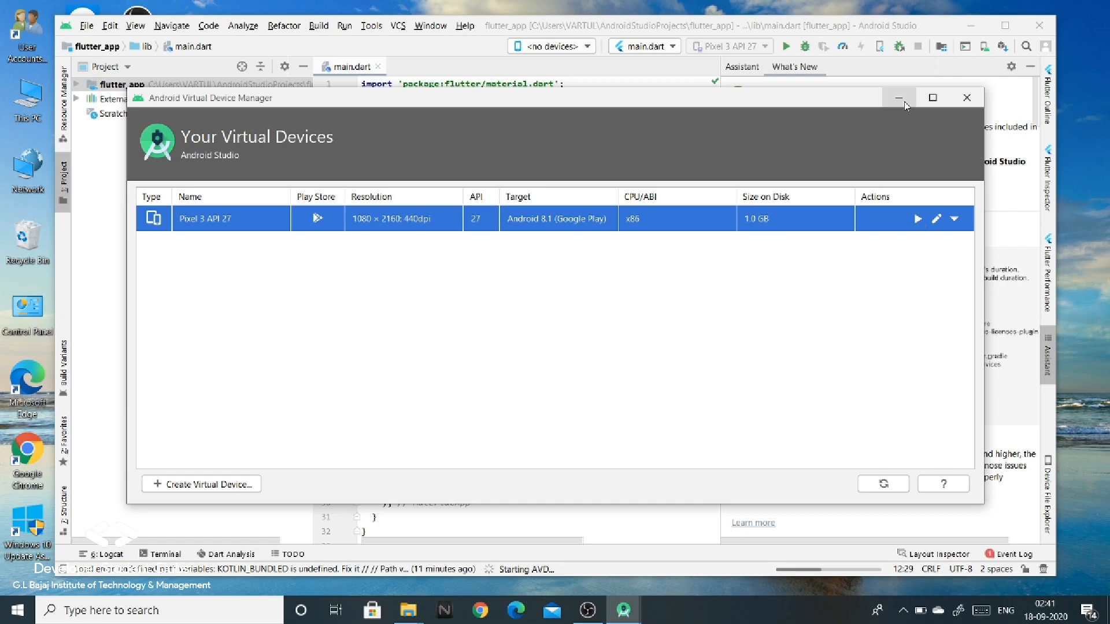
pyautogui.click(917, 220)
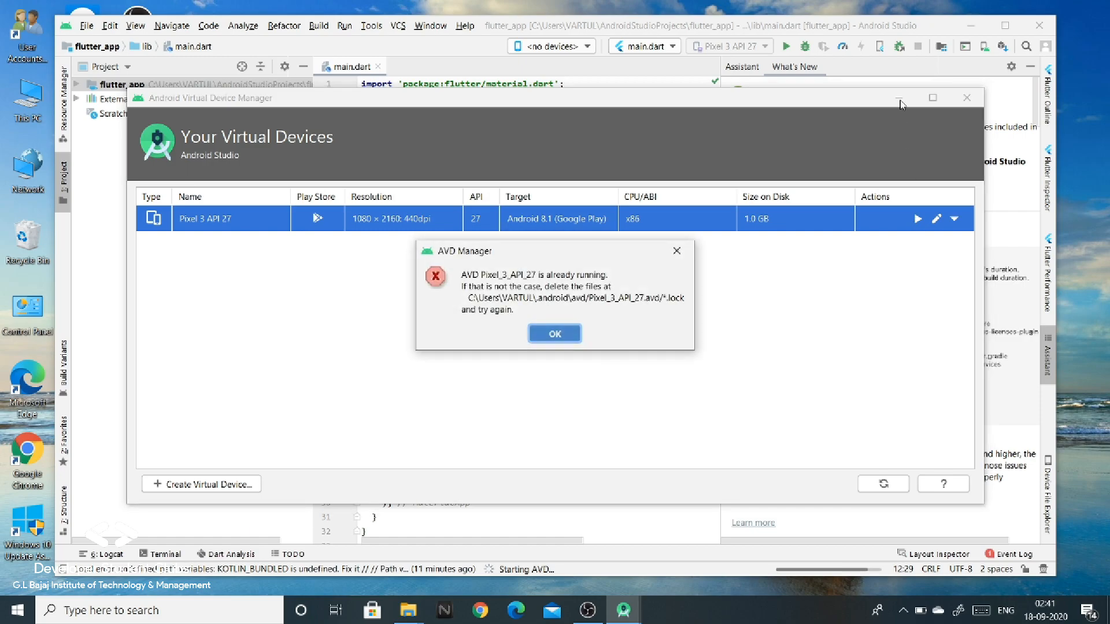
pyautogui.click(549, 339)
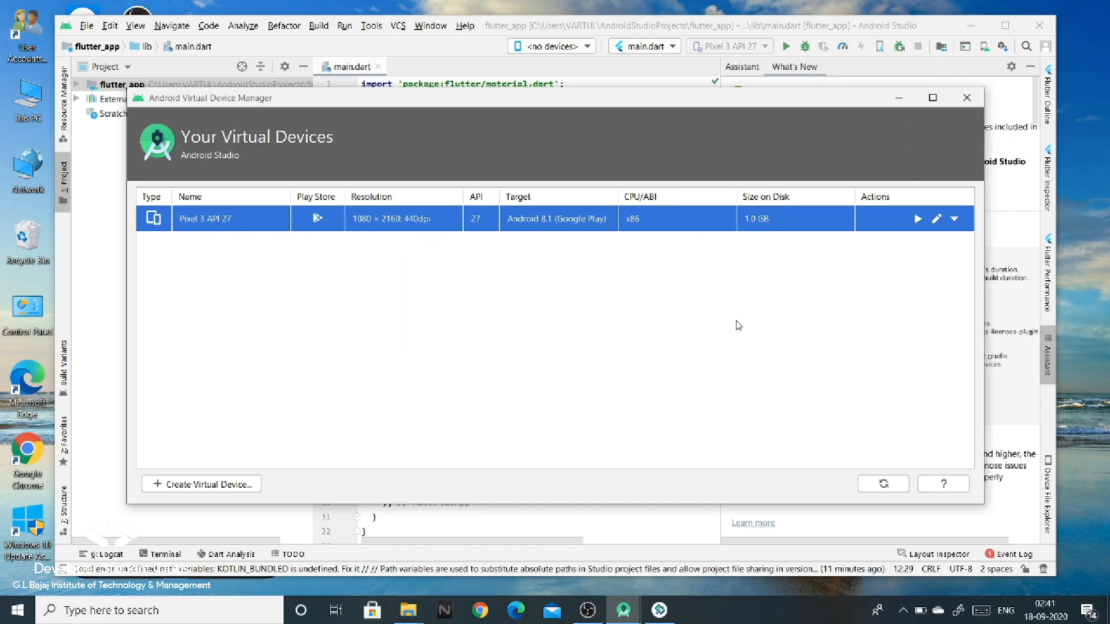
pyautogui.click(966, 99)
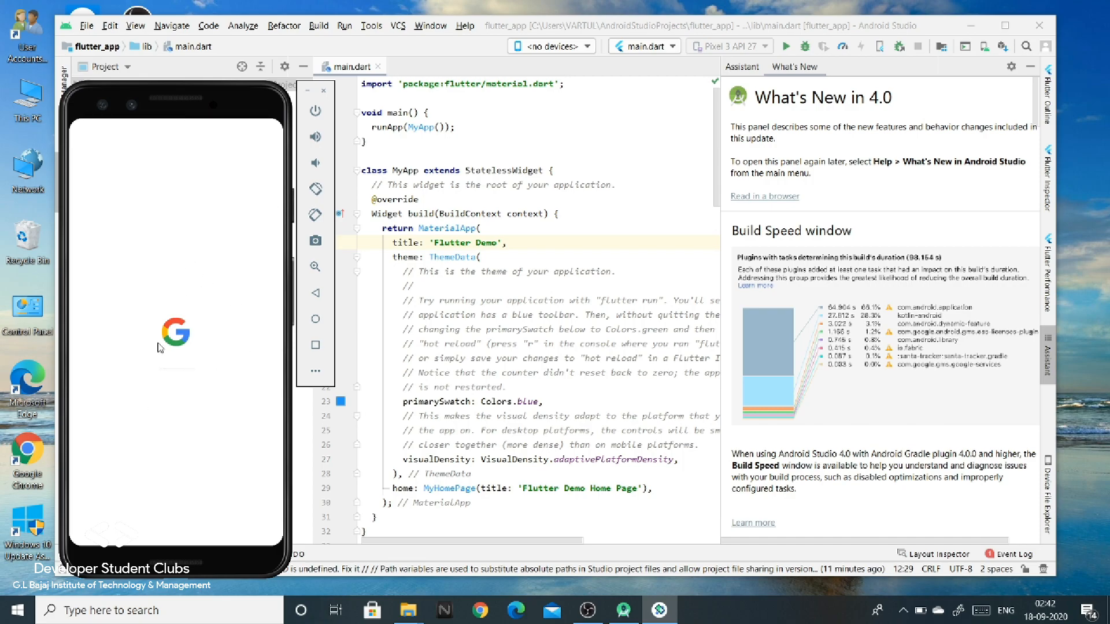
# - Expand the flutter_app project tree to view its folders and files, and collapse it again
pyautogui.click(580, 257)
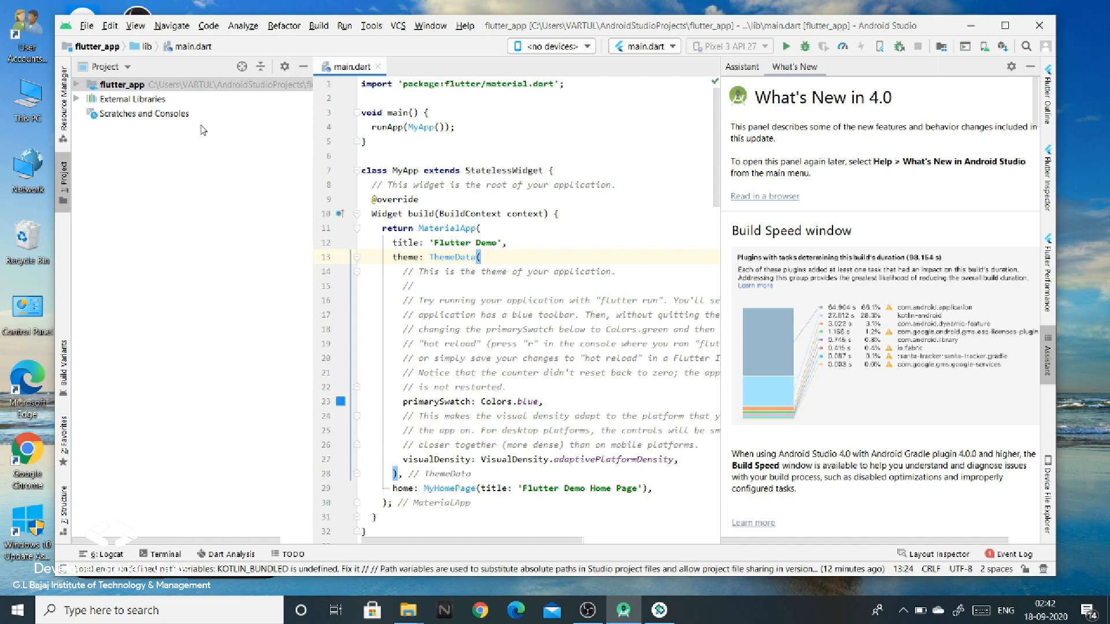
pyautogui.click(65, 175)
pyautogui.click(64, 175)
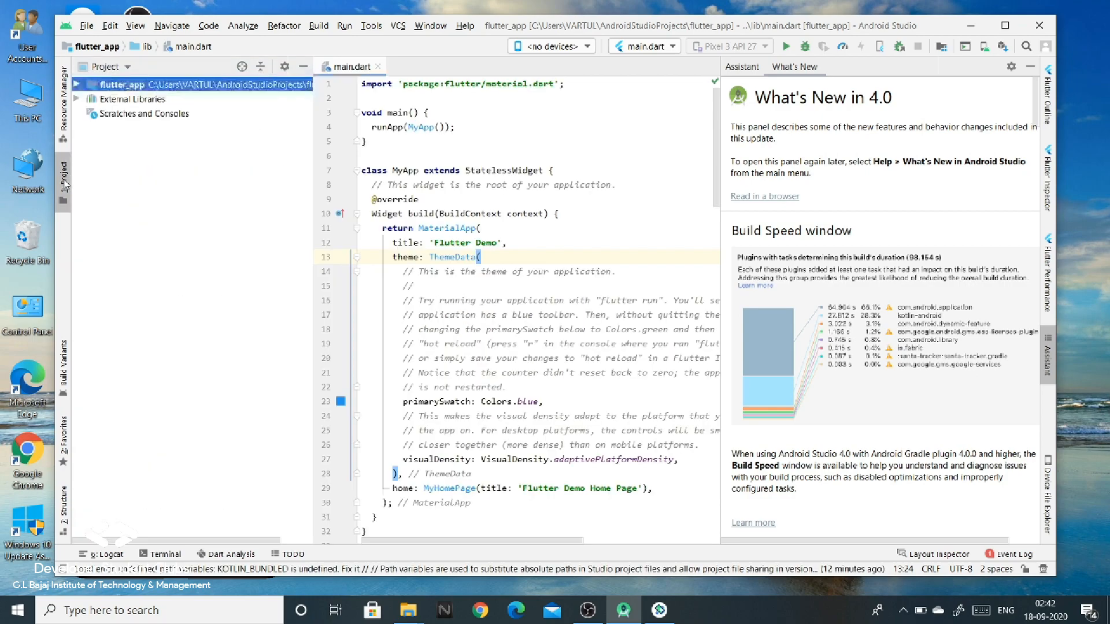
pyautogui.click(84, 86)
pyautogui.click(78, 86)
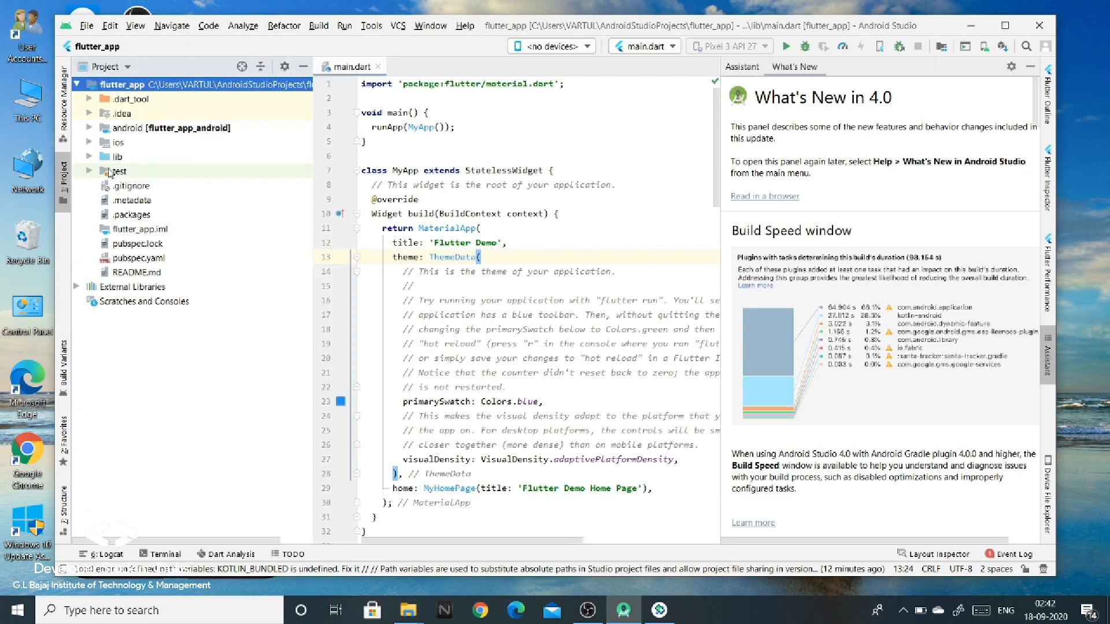
pyautogui.click(77, 85)
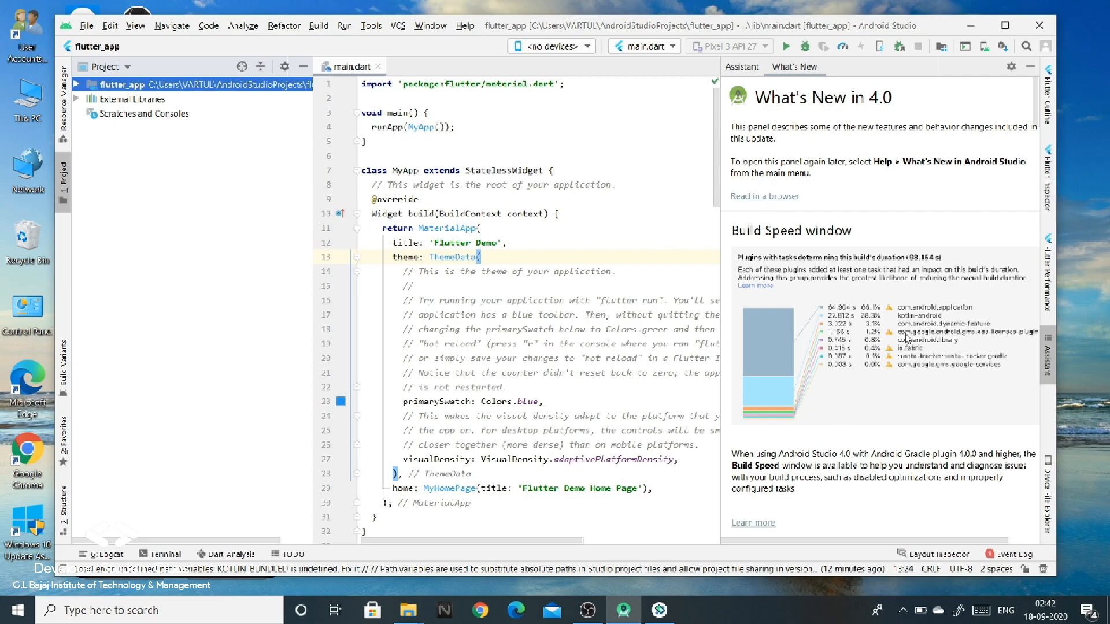
# - Skim the What's New in 4.0 panel and close it to give the code editor more room
pyautogui.scroll(-2, 907, 338)
pyautogui.scroll(-2, 908, 339)
pyautogui.scroll(4, 909, 339)
pyautogui.click(1030, 66)
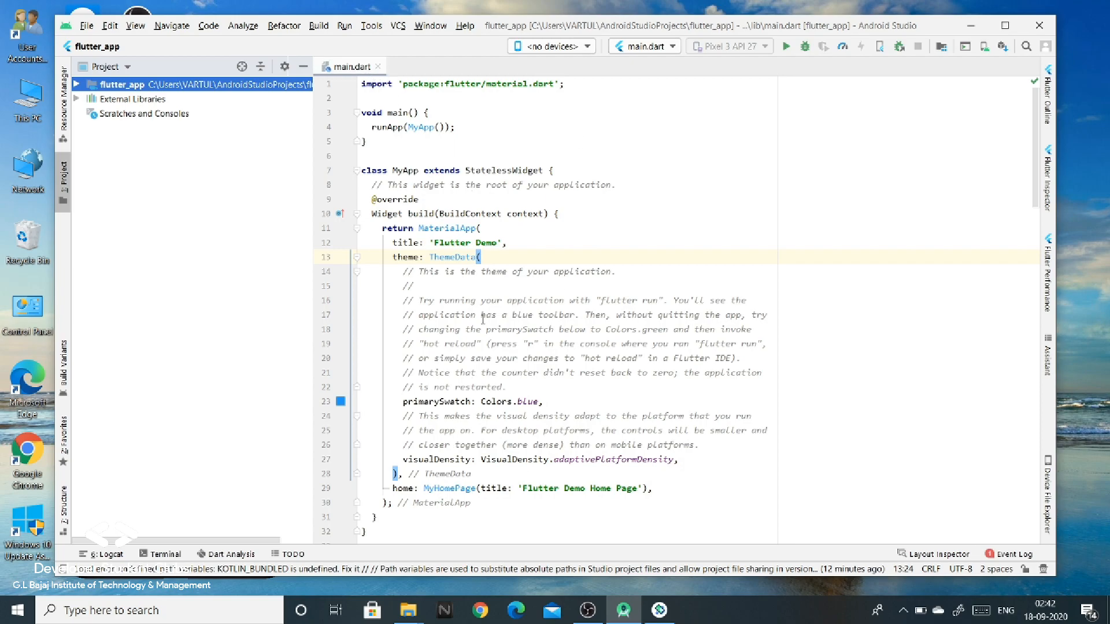
# - Look over the MyApp and MyHomePage widget classes in main.dart
pyautogui.scroll(-6, 517, 432)
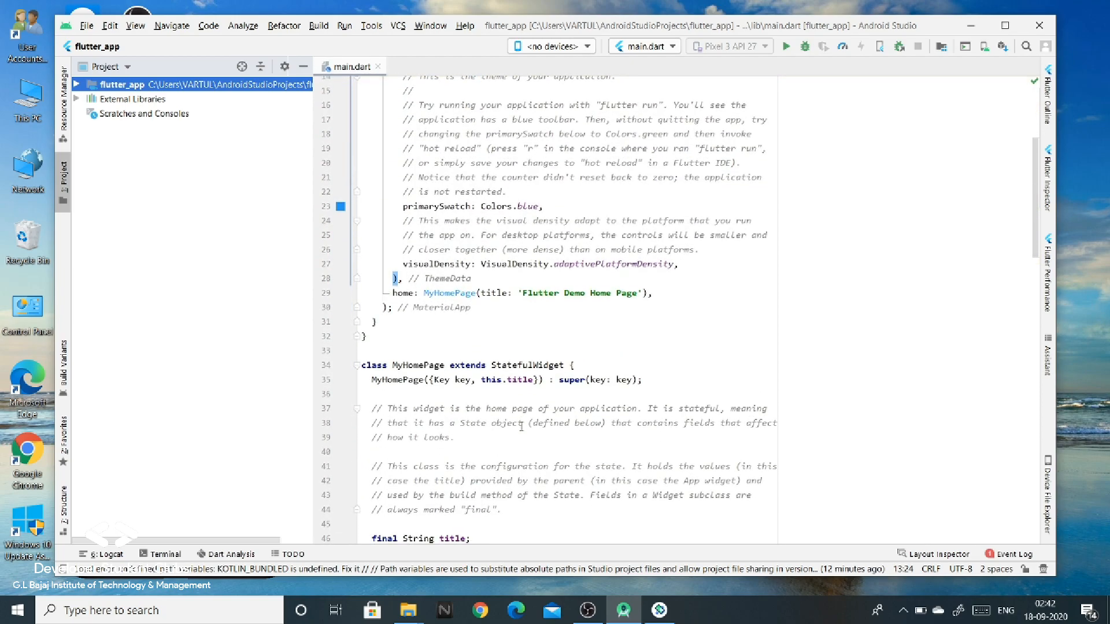
pyautogui.scroll(6, 521, 426)
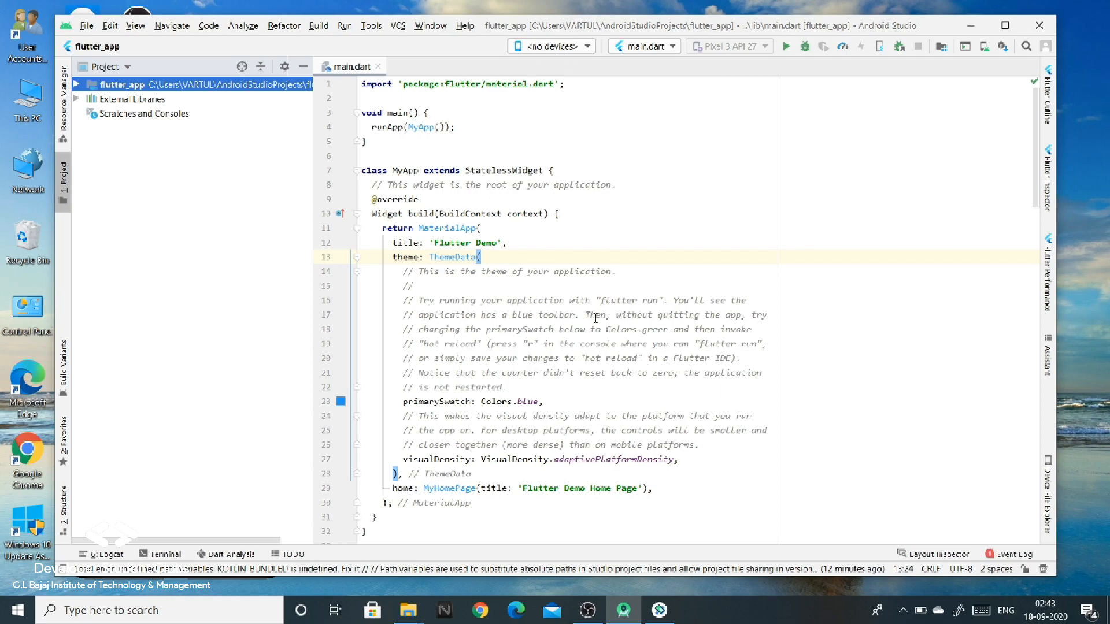
pyautogui.scroll(-3, 596, 318)
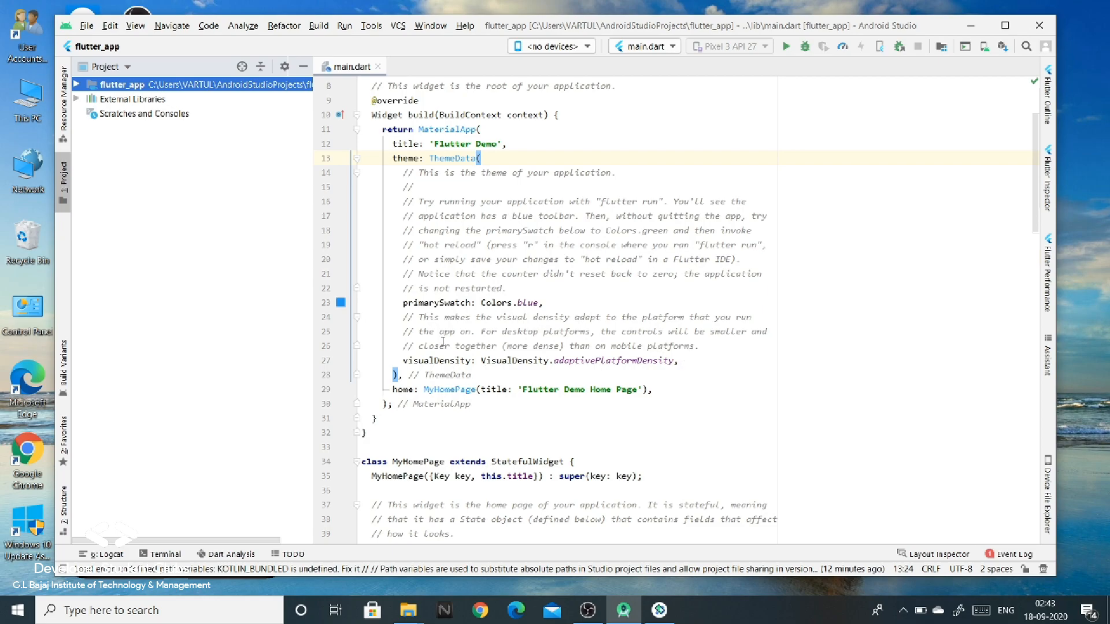
# - Check the Flutter device selection and view the created virtual devices in the AVD Manager, closing it again
pyautogui.click(575, 46)
pyautogui.click(847, 134)
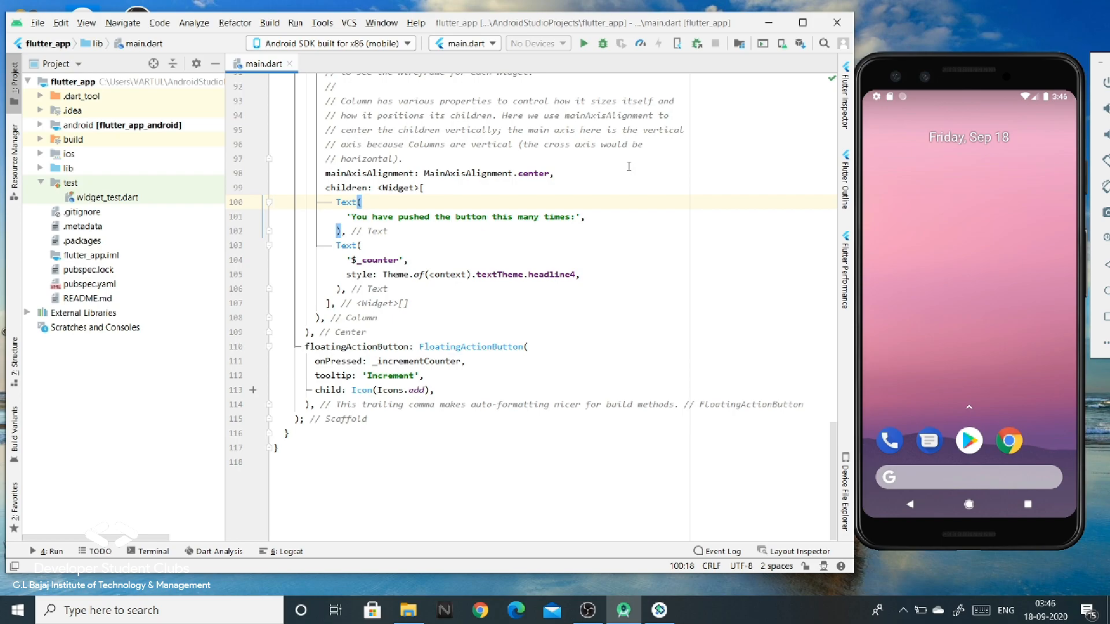
pyautogui.click(782, 44)
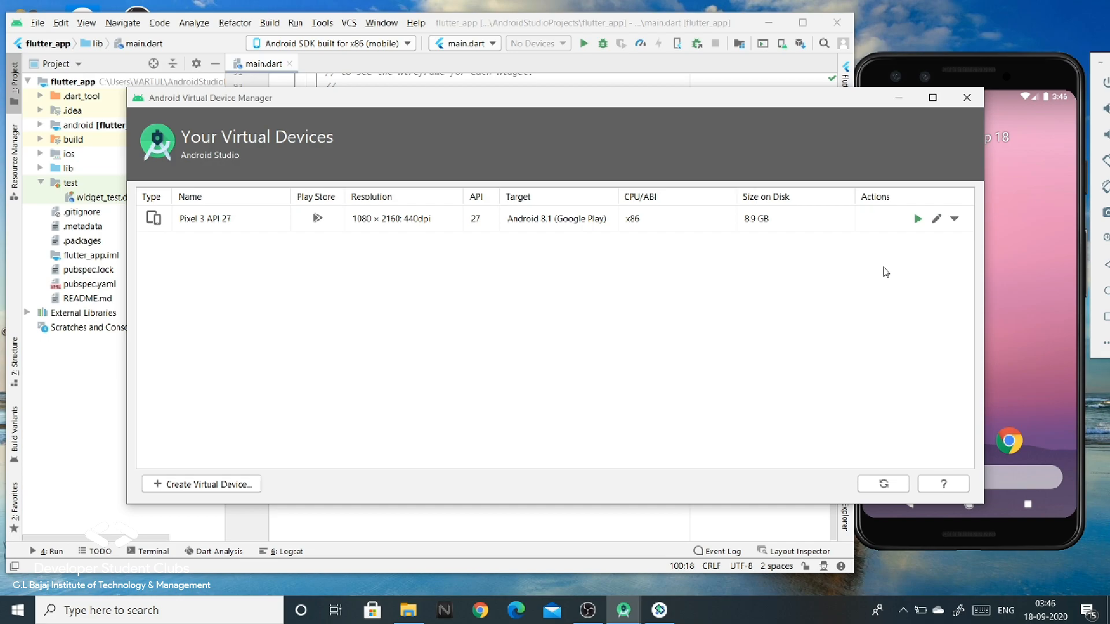
pyautogui.click(967, 98)
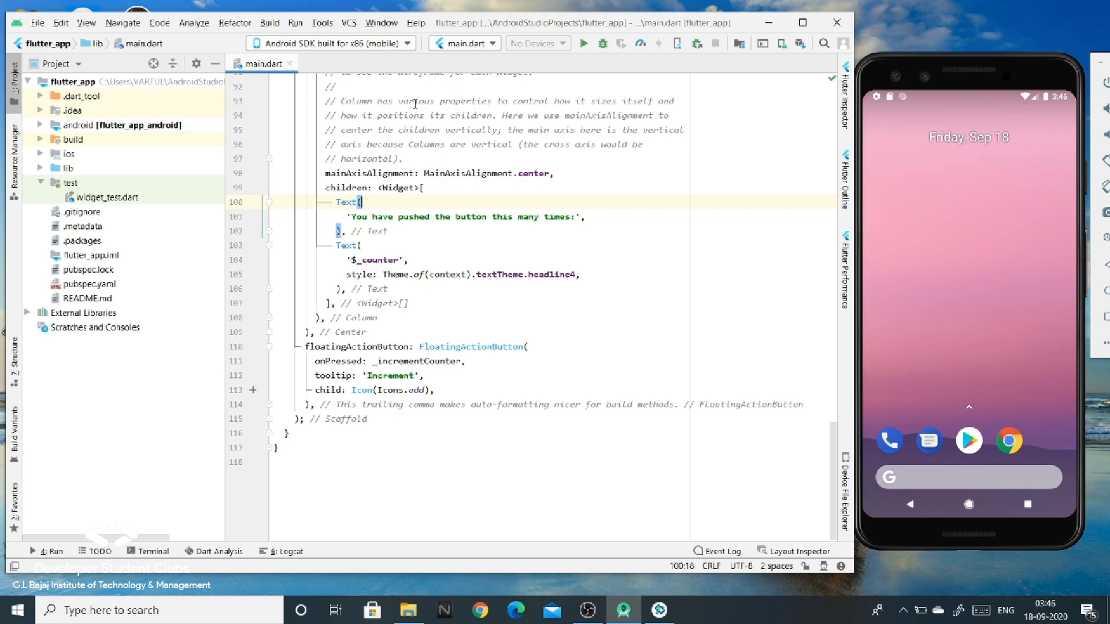
# - In File Explorer, open the jre folder inside E:\Android, copy its folder path and minimize the window
pyautogui.click(411, 614)
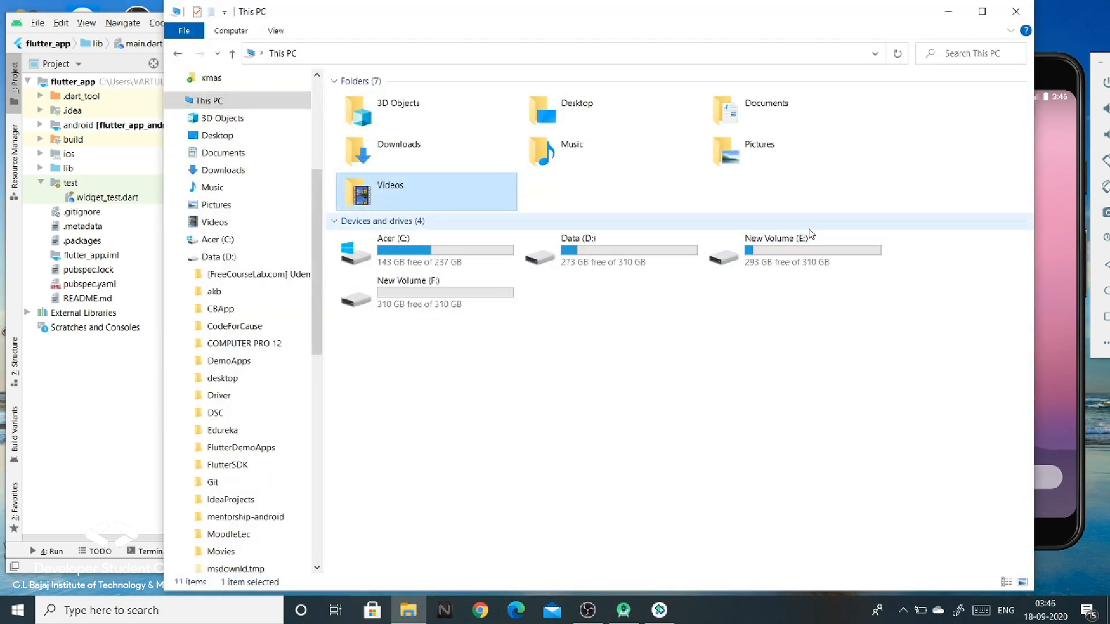
pyautogui.doubleClick(782, 266)
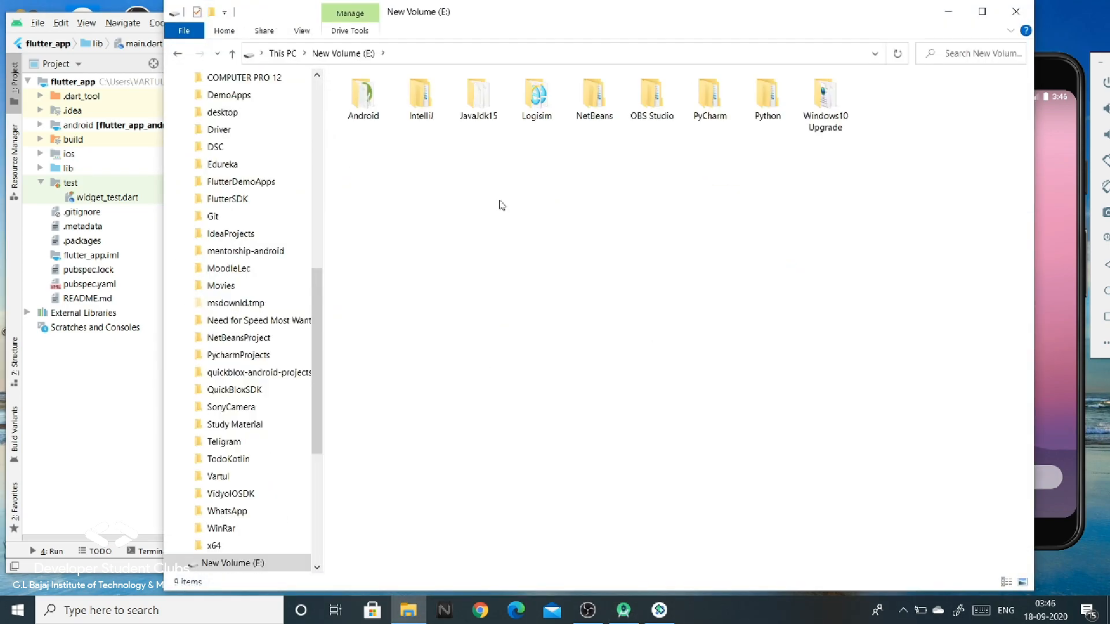
pyautogui.click(365, 119)
pyautogui.doubleClick(366, 118)
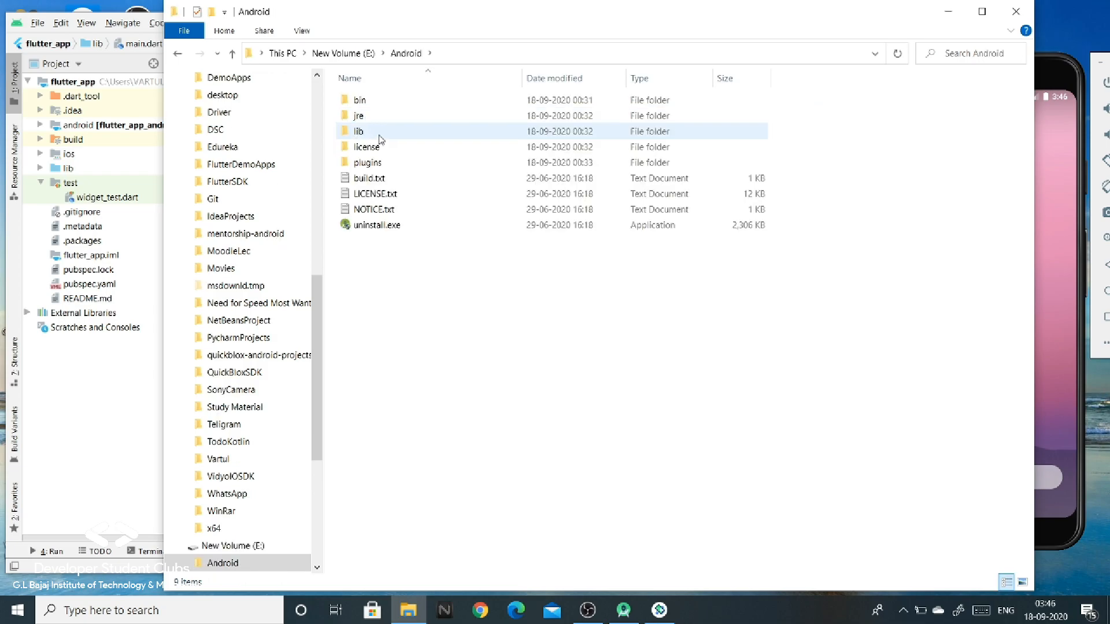
pyautogui.click(380, 121)
pyautogui.doubleClick(379, 122)
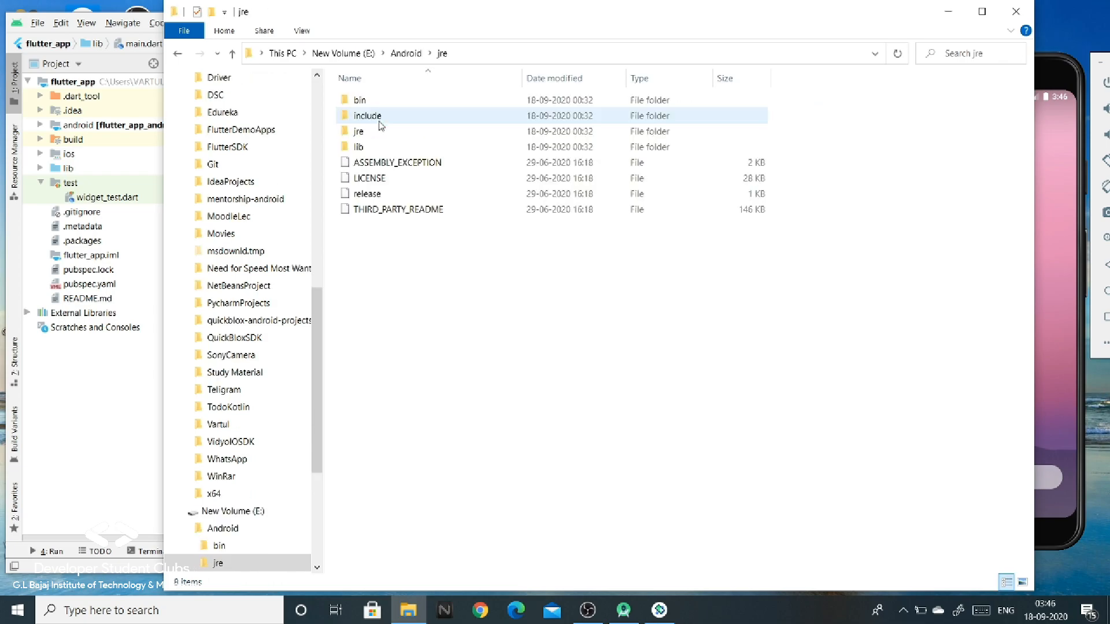
pyautogui.click(512, 55)
pyautogui.hotkey('ctrl', 'c')
pyautogui.rightClick(511, 54)
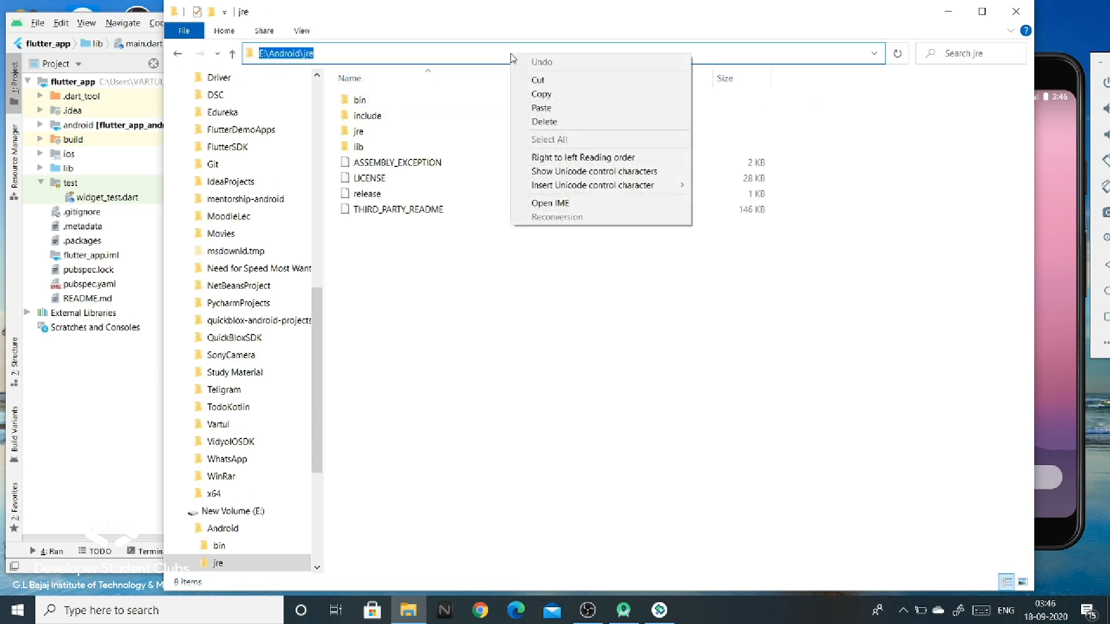
pyautogui.click(948, 16)
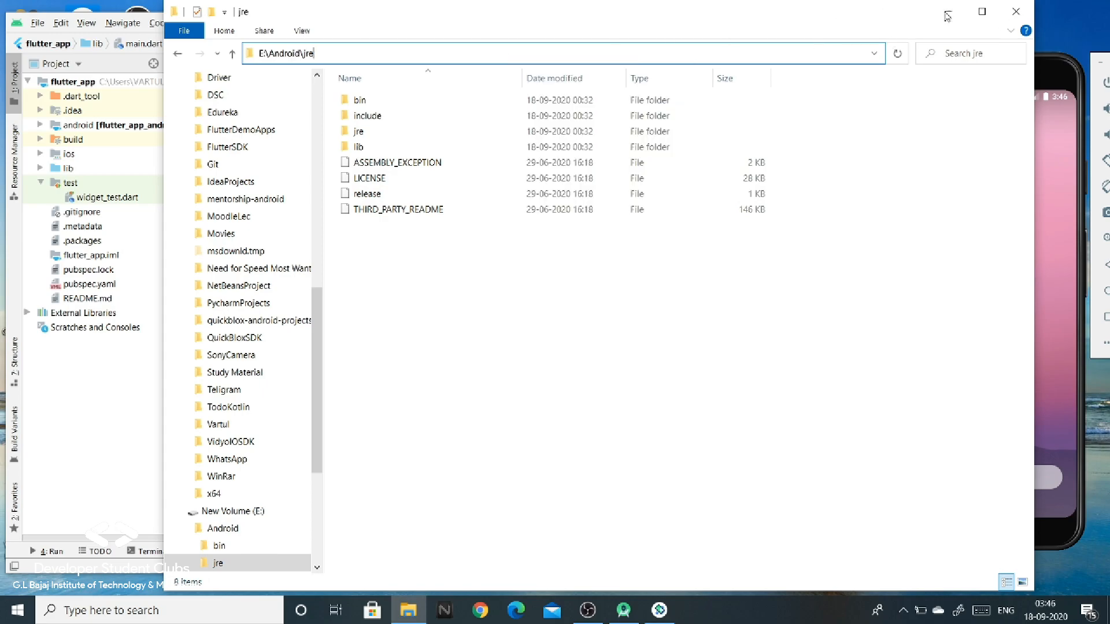
pyautogui.click(949, 16)
# - Search Windows for "env" and open the Environment Variables dialog from System Properties
pyautogui.click(179, 616)
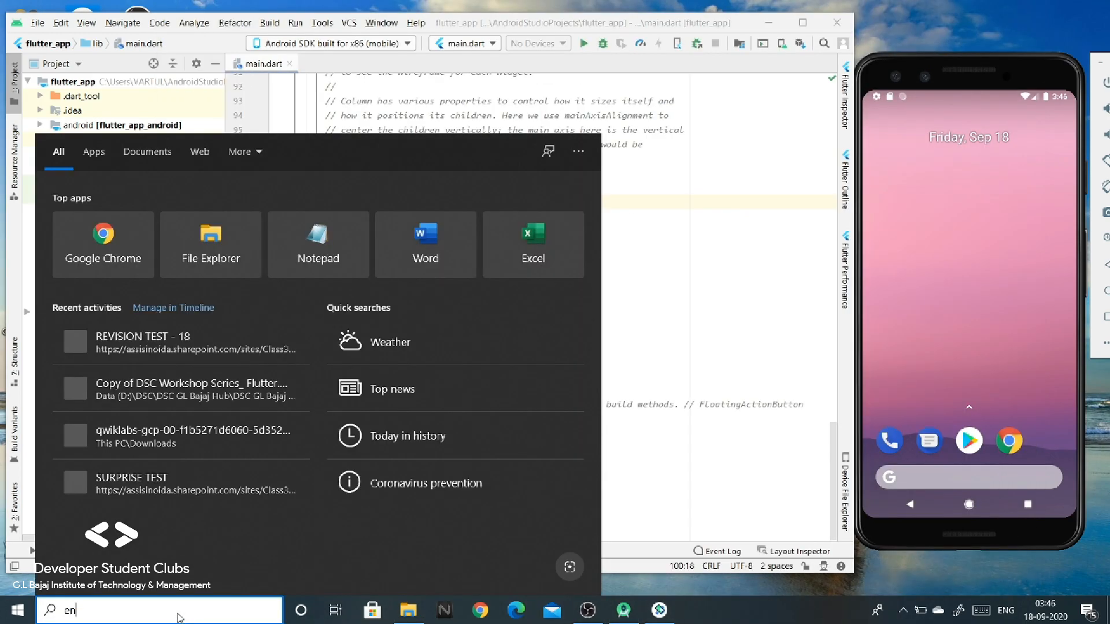
pyautogui.write('env')
pyautogui.click(160, 233)
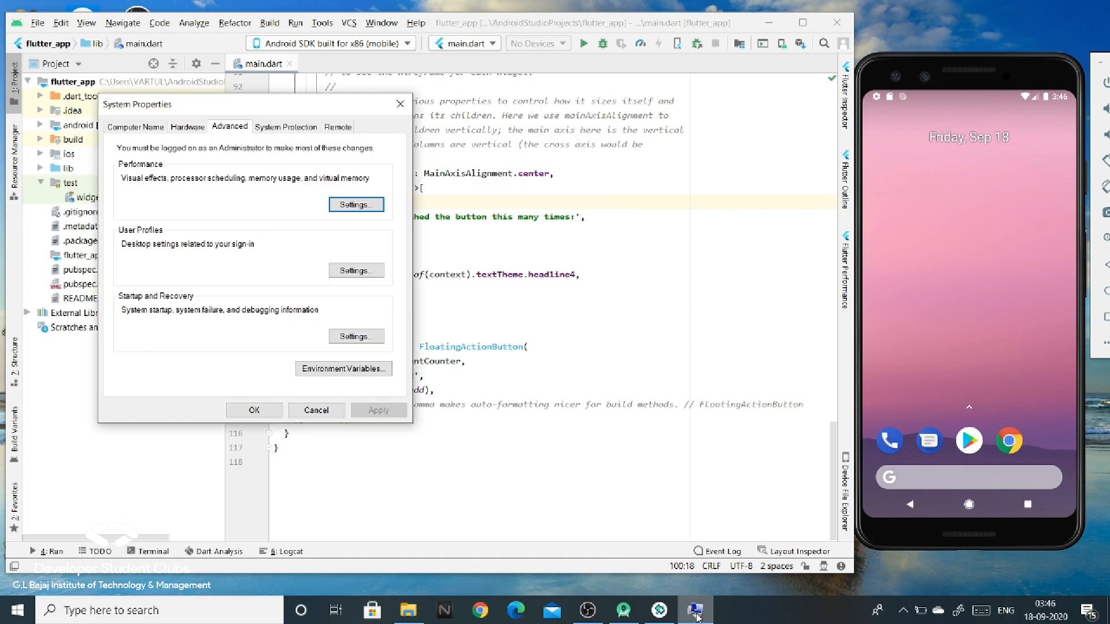
pyautogui.click(370, 368)
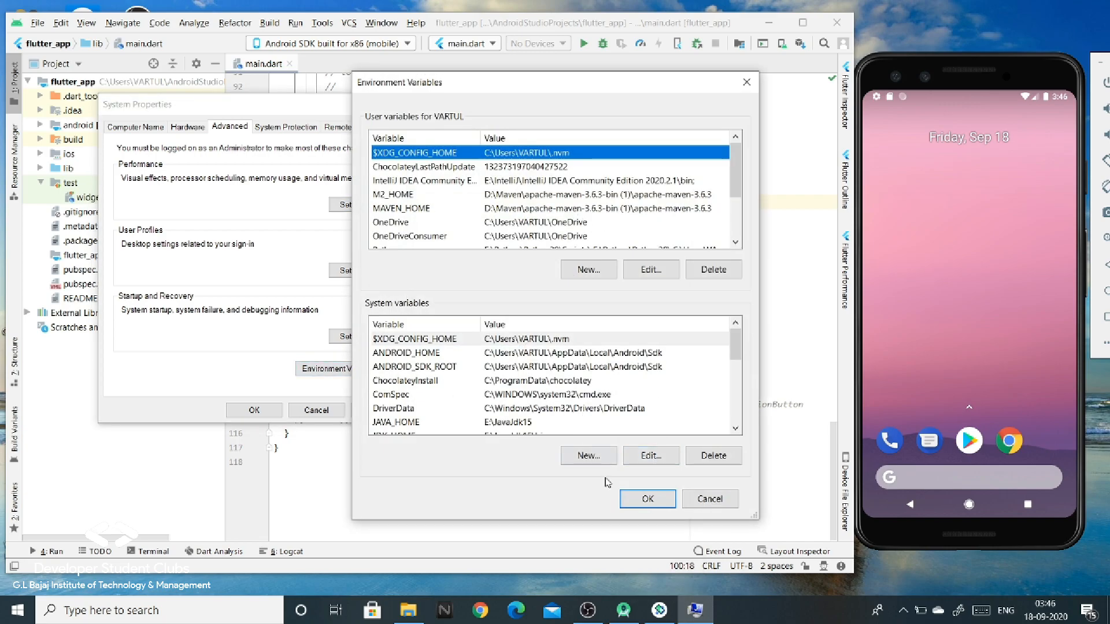
# - Add a system variable named JRE with the value E:\Android\jre and save the environment variable settings
pyautogui.click(581, 456)
pyautogui.write('JR')
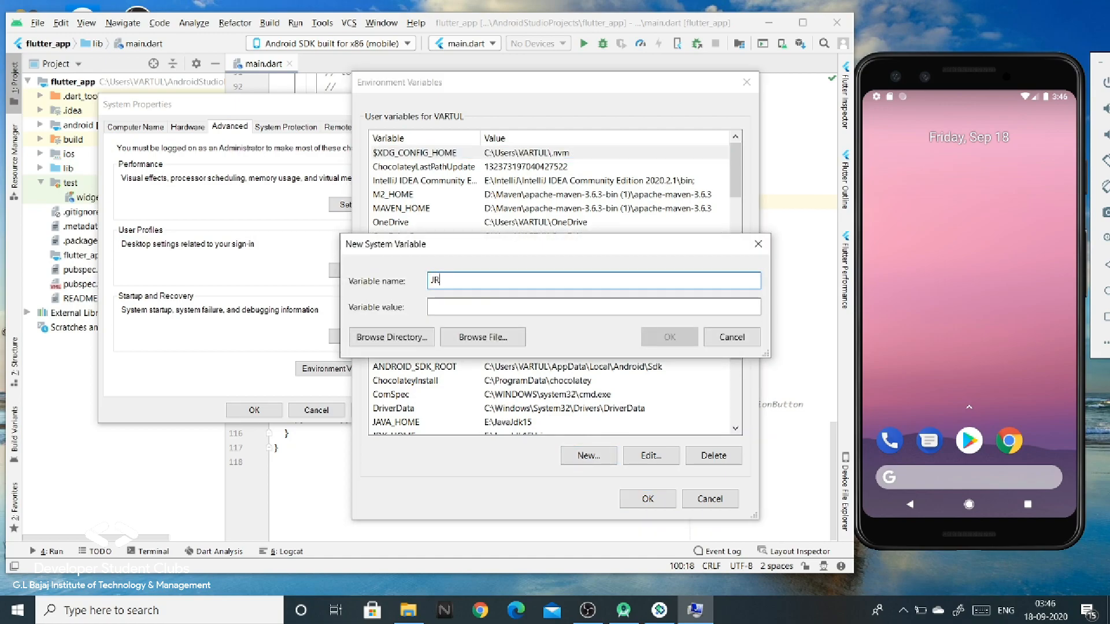
pyautogui.write('E')
pyautogui.click(542, 308)
pyautogui.hotkey('ctrl', 'v')
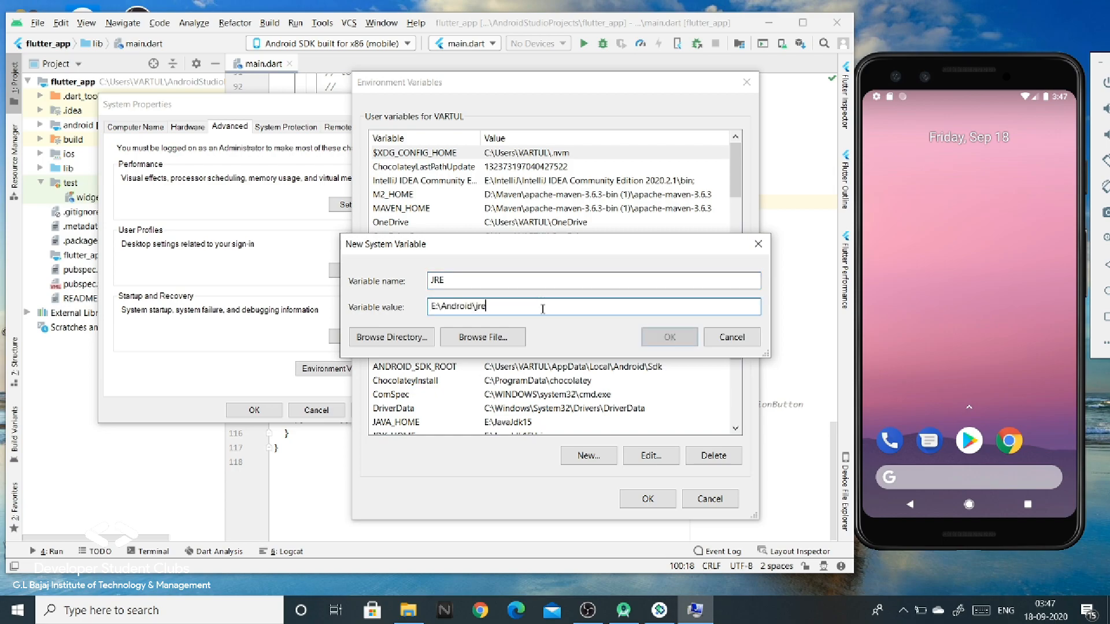
pyautogui.click(666, 337)
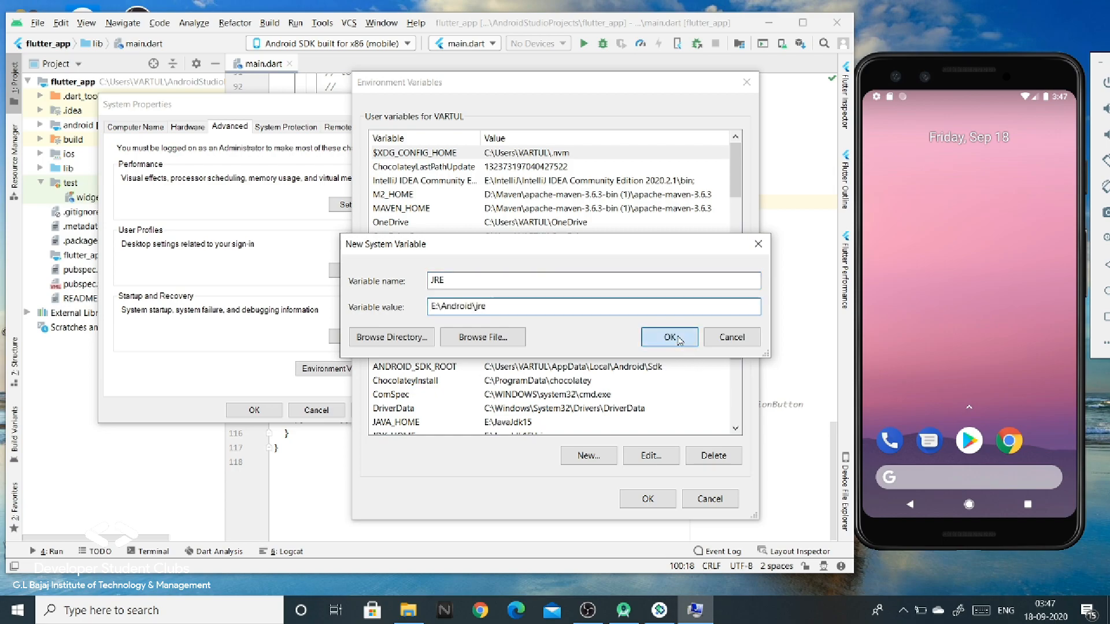
pyautogui.click(648, 499)
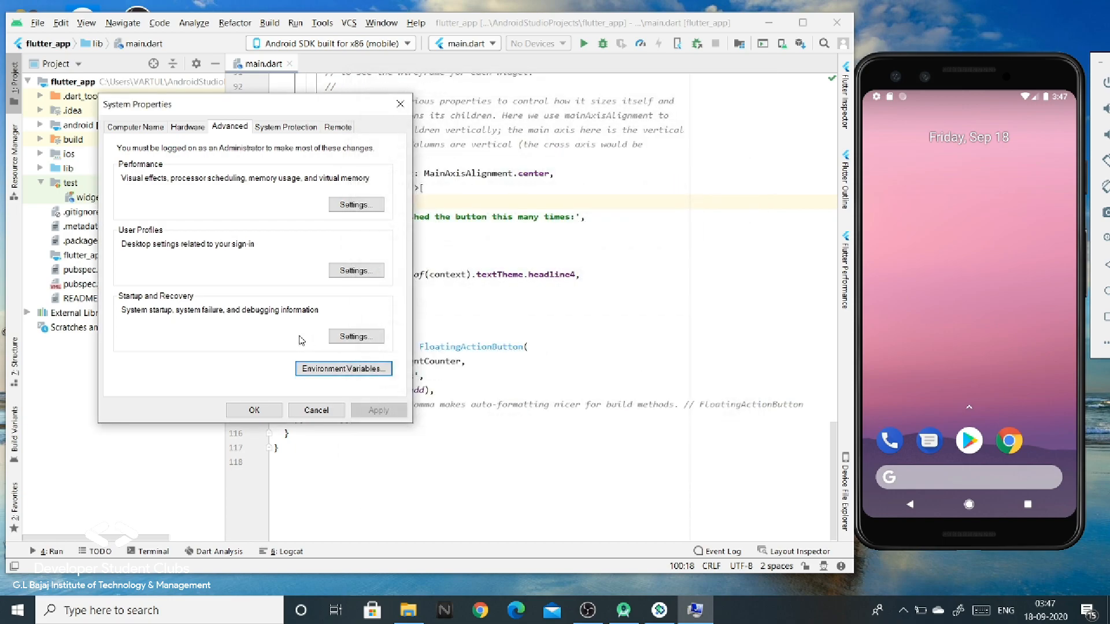
pyautogui.click(254, 410)
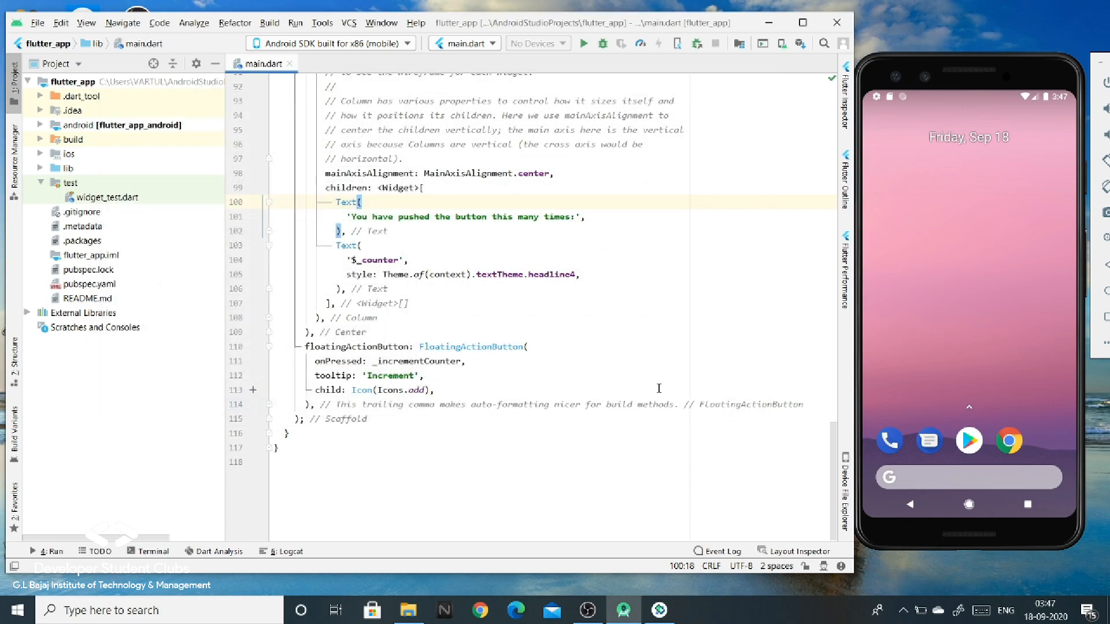
# - Close the running emulator, open Android Emulator Pixel 3 API 27 from the Flutter device selection and dismiss the ADB warning
pyautogui.moveTo(1029, 67); pyautogui.dragTo(923, 80)
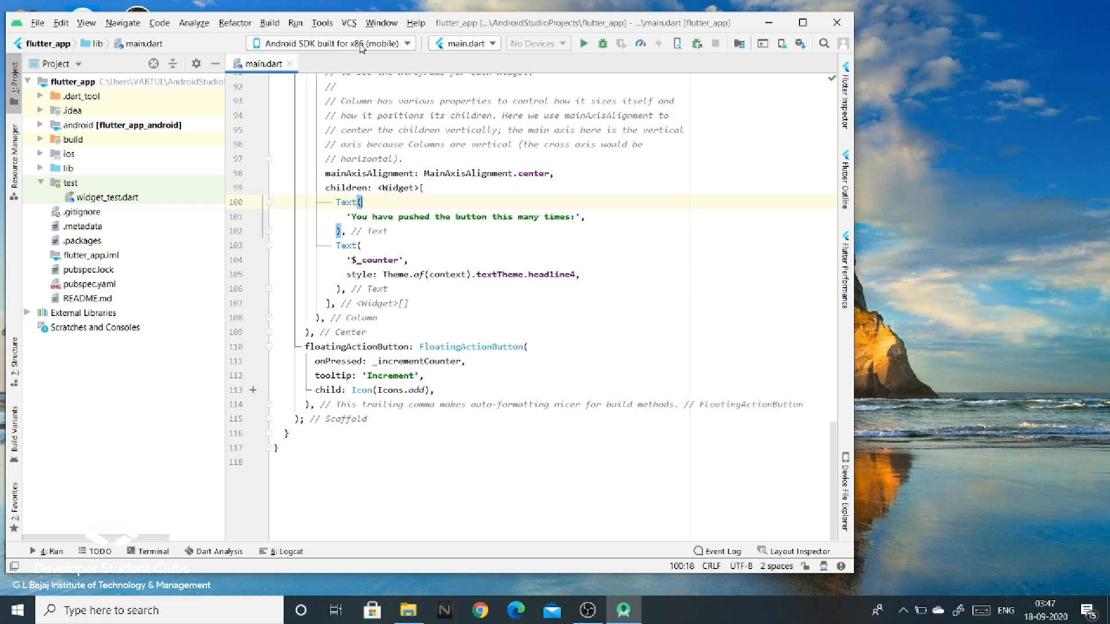
pyautogui.click(558, 293)
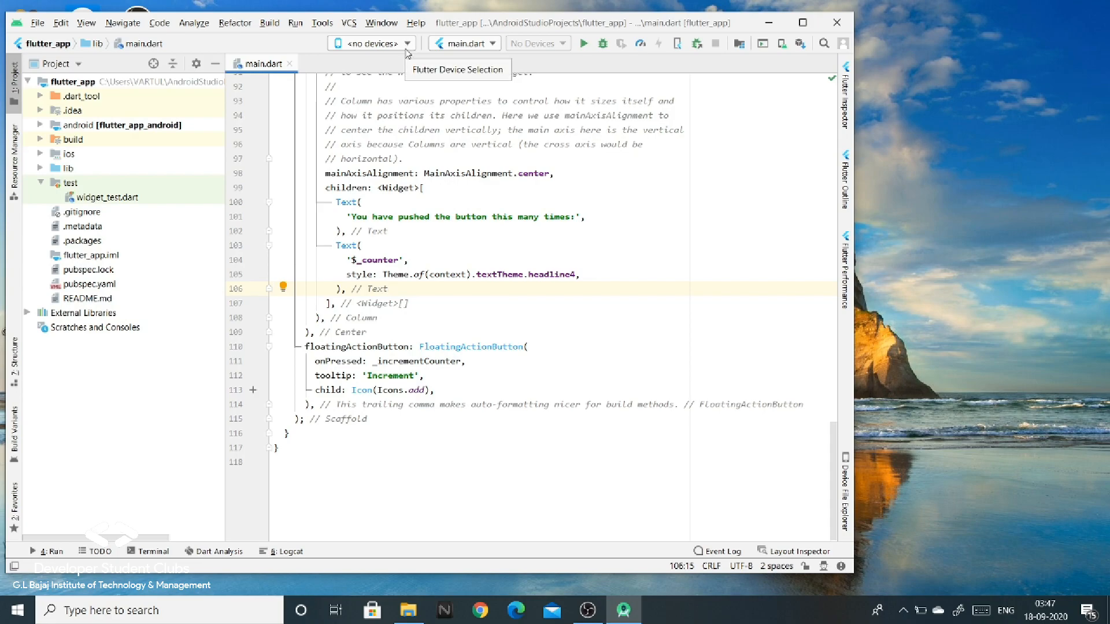
pyautogui.click(408, 46)
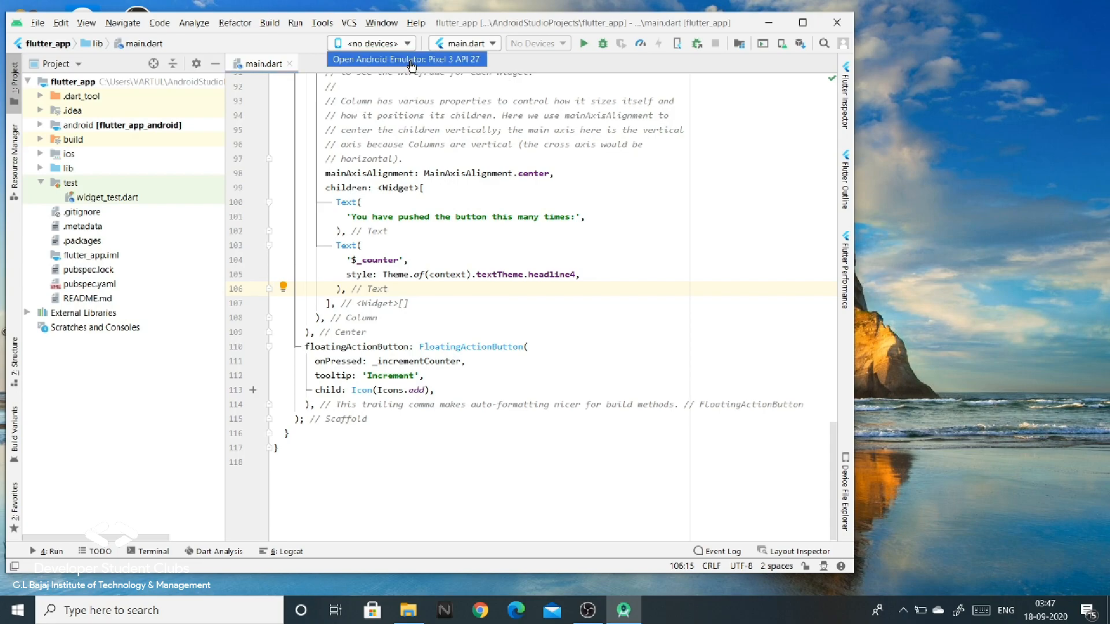
pyautogui.click(411, 61)
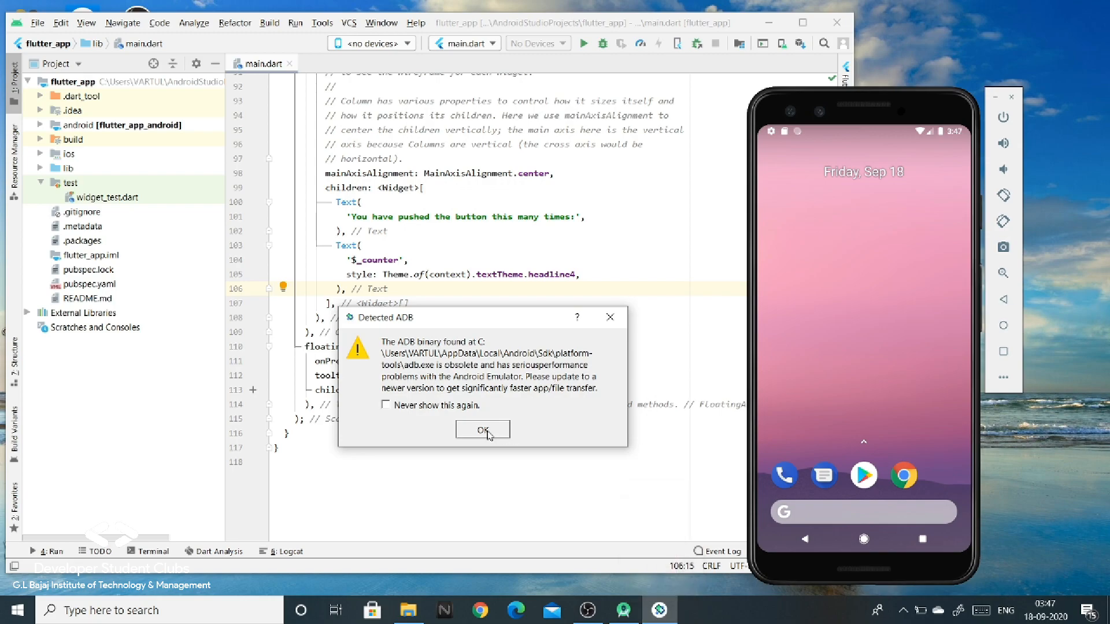
pyautogui.click(486, 431)
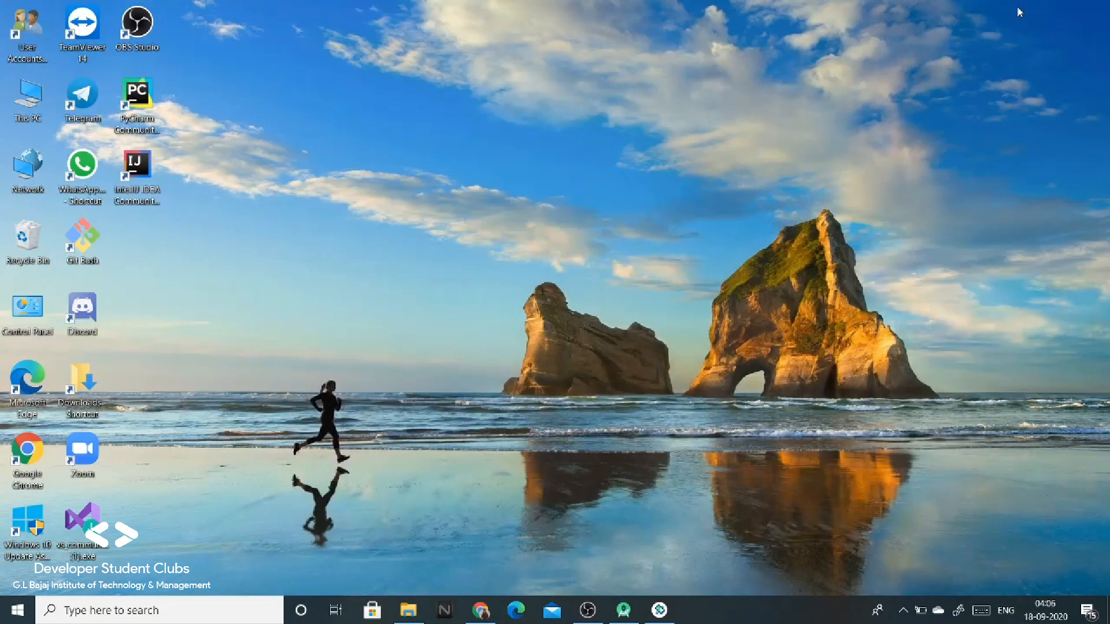